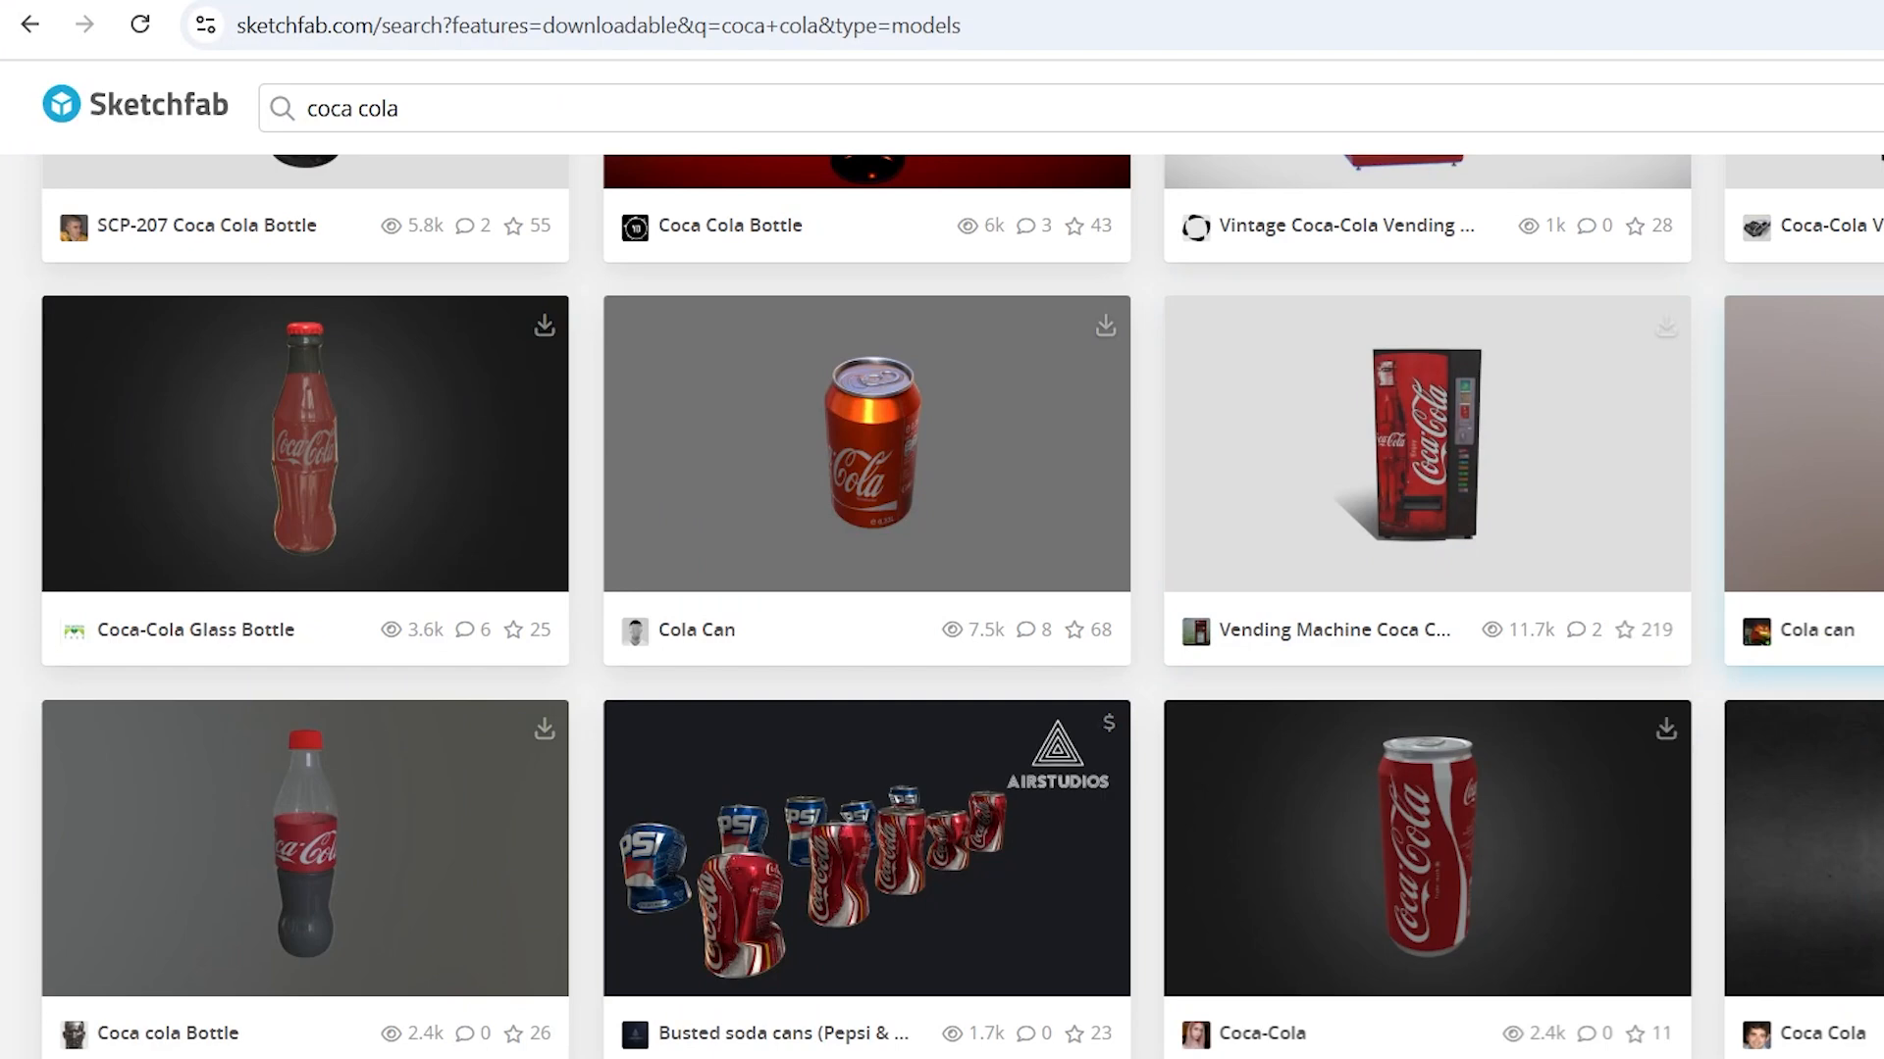
- Turn the Sketchfab Cola can preview to another angle, then add icecube2glb.glb to Comp 1
drag(1127, 576, 991, 500)
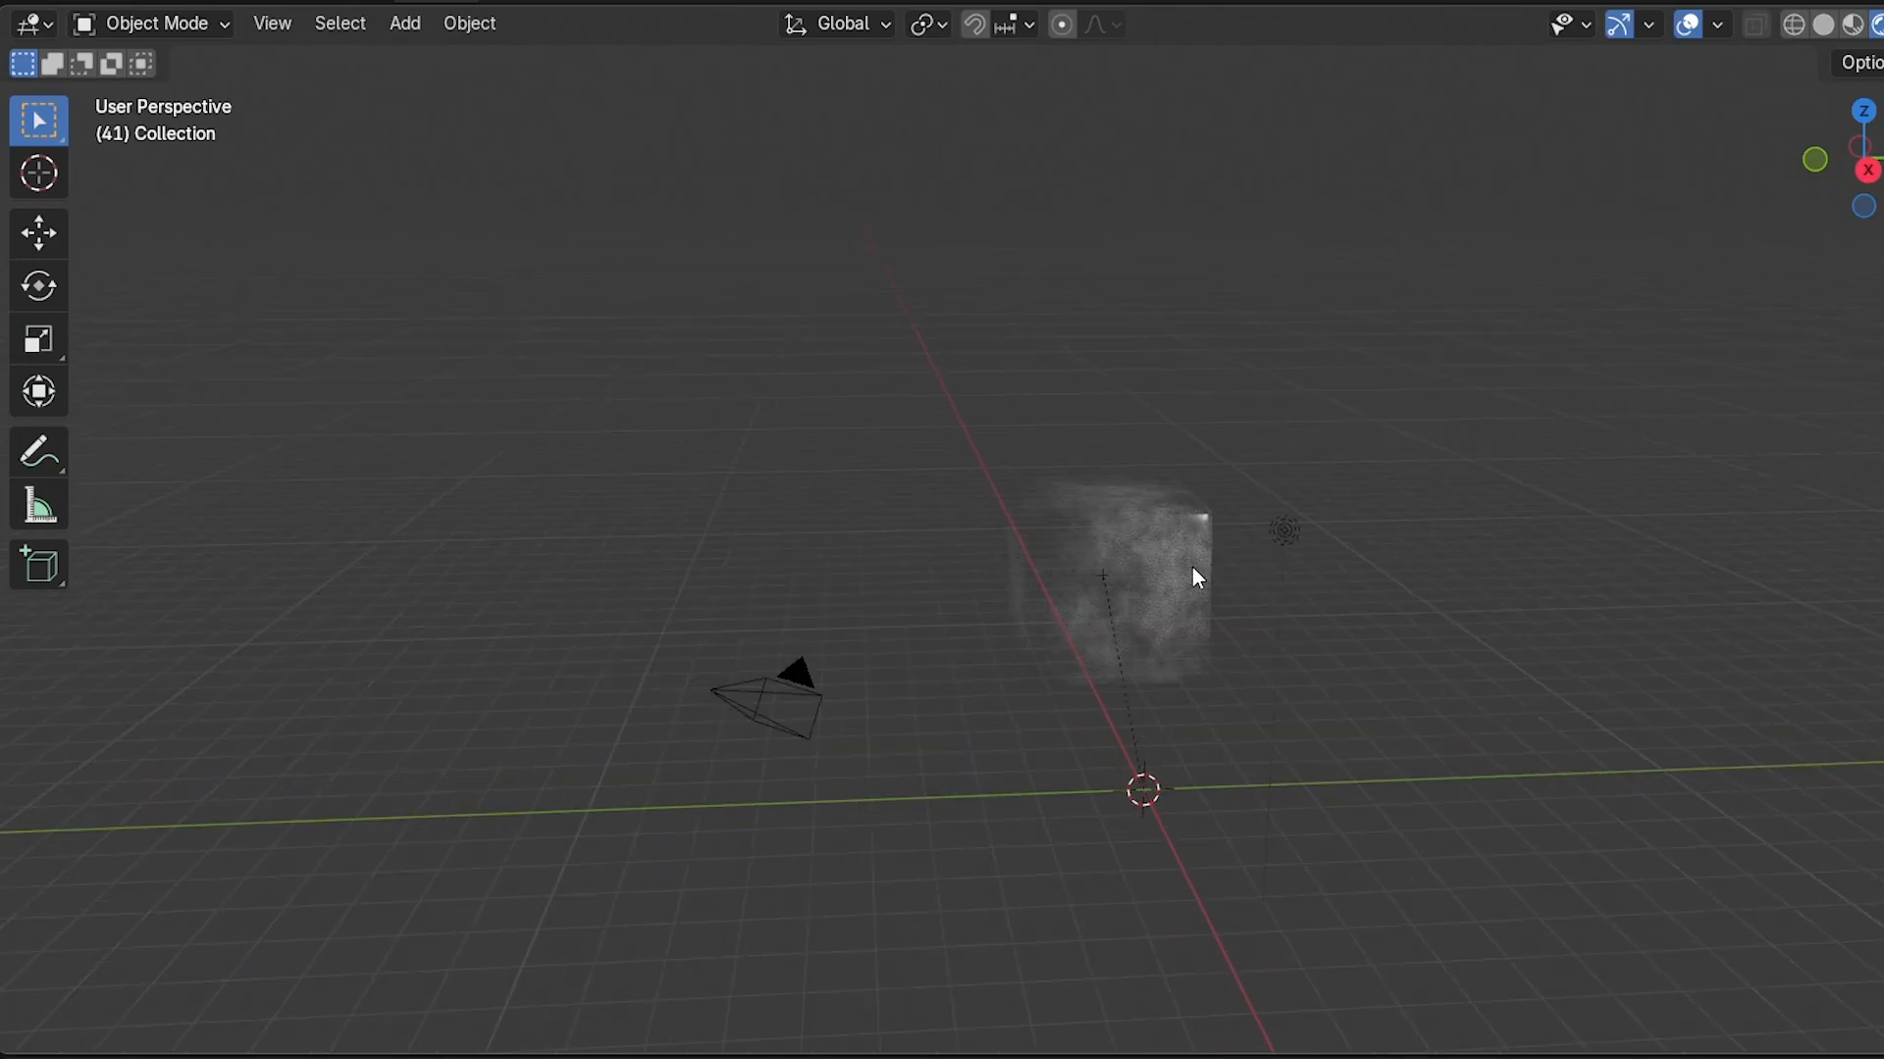
click(1191, 567)
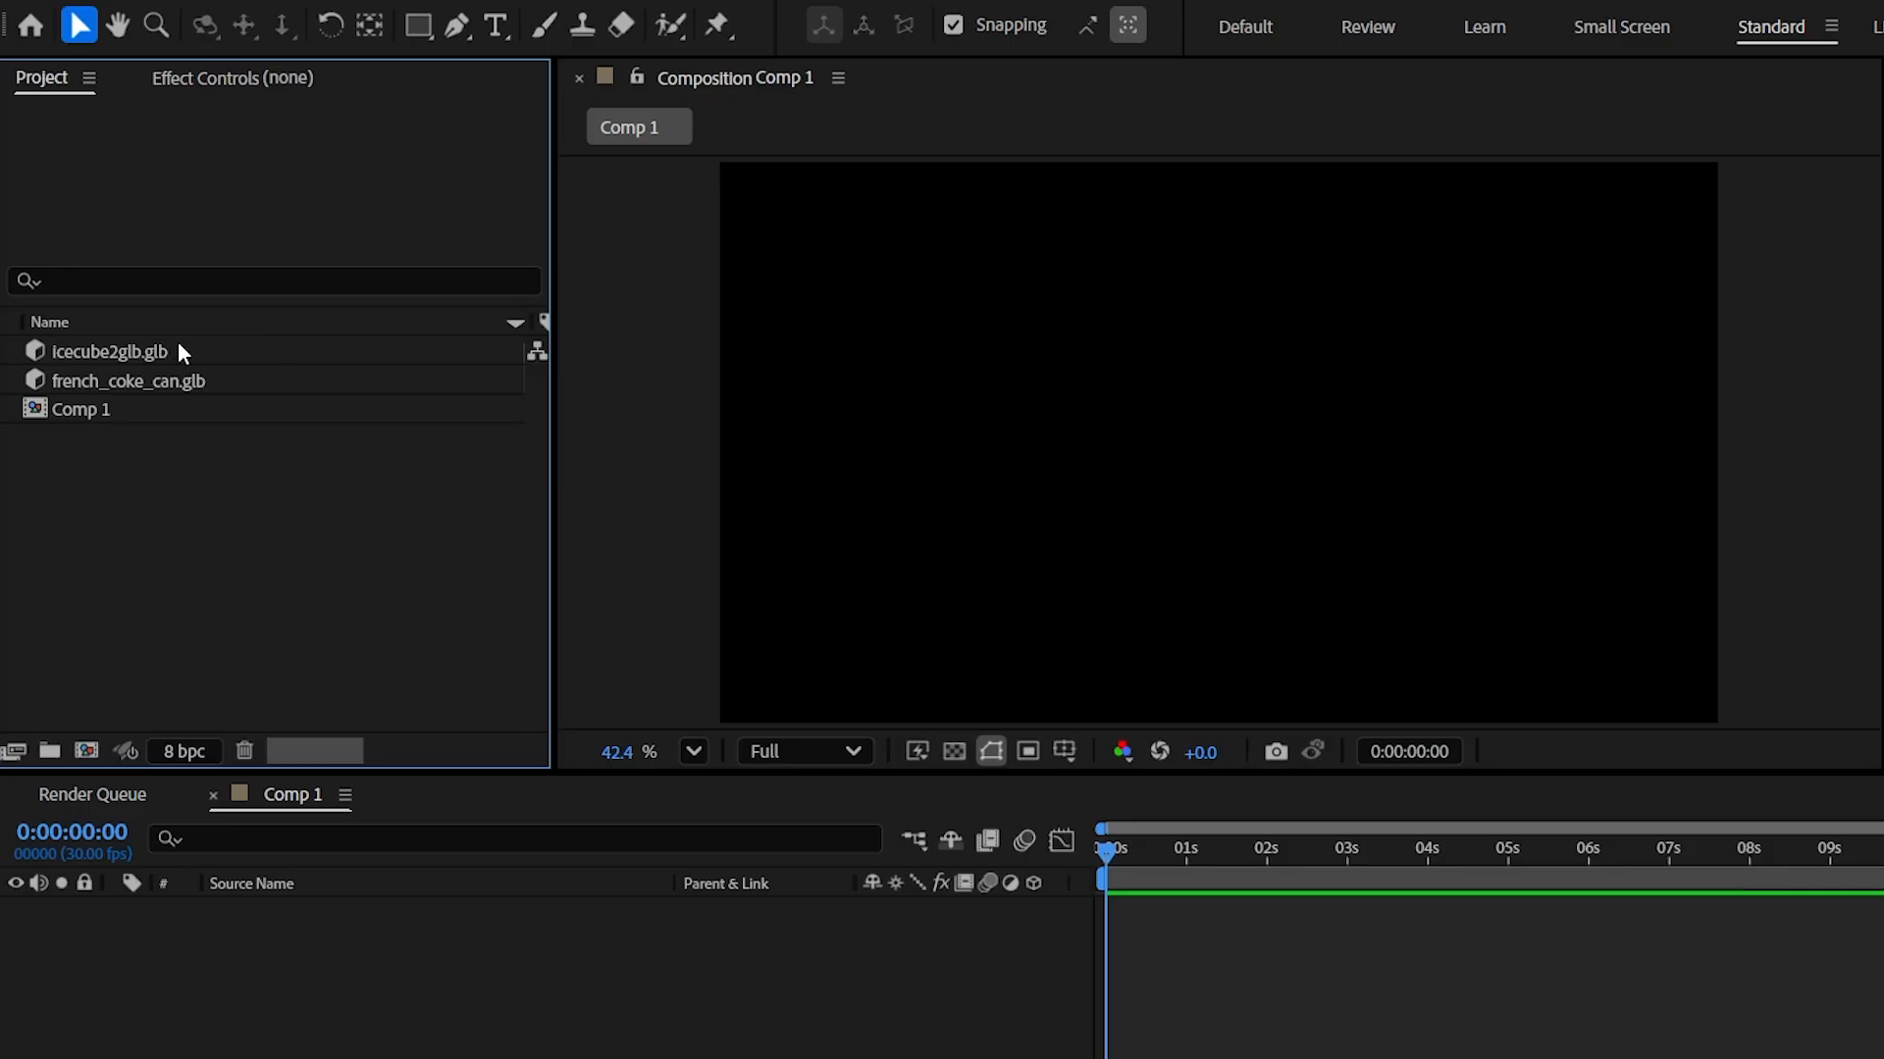
drag(177, 343, 262, 962)
- Fit the ice cube model to the composition size in Model Settings
click(938, 525)
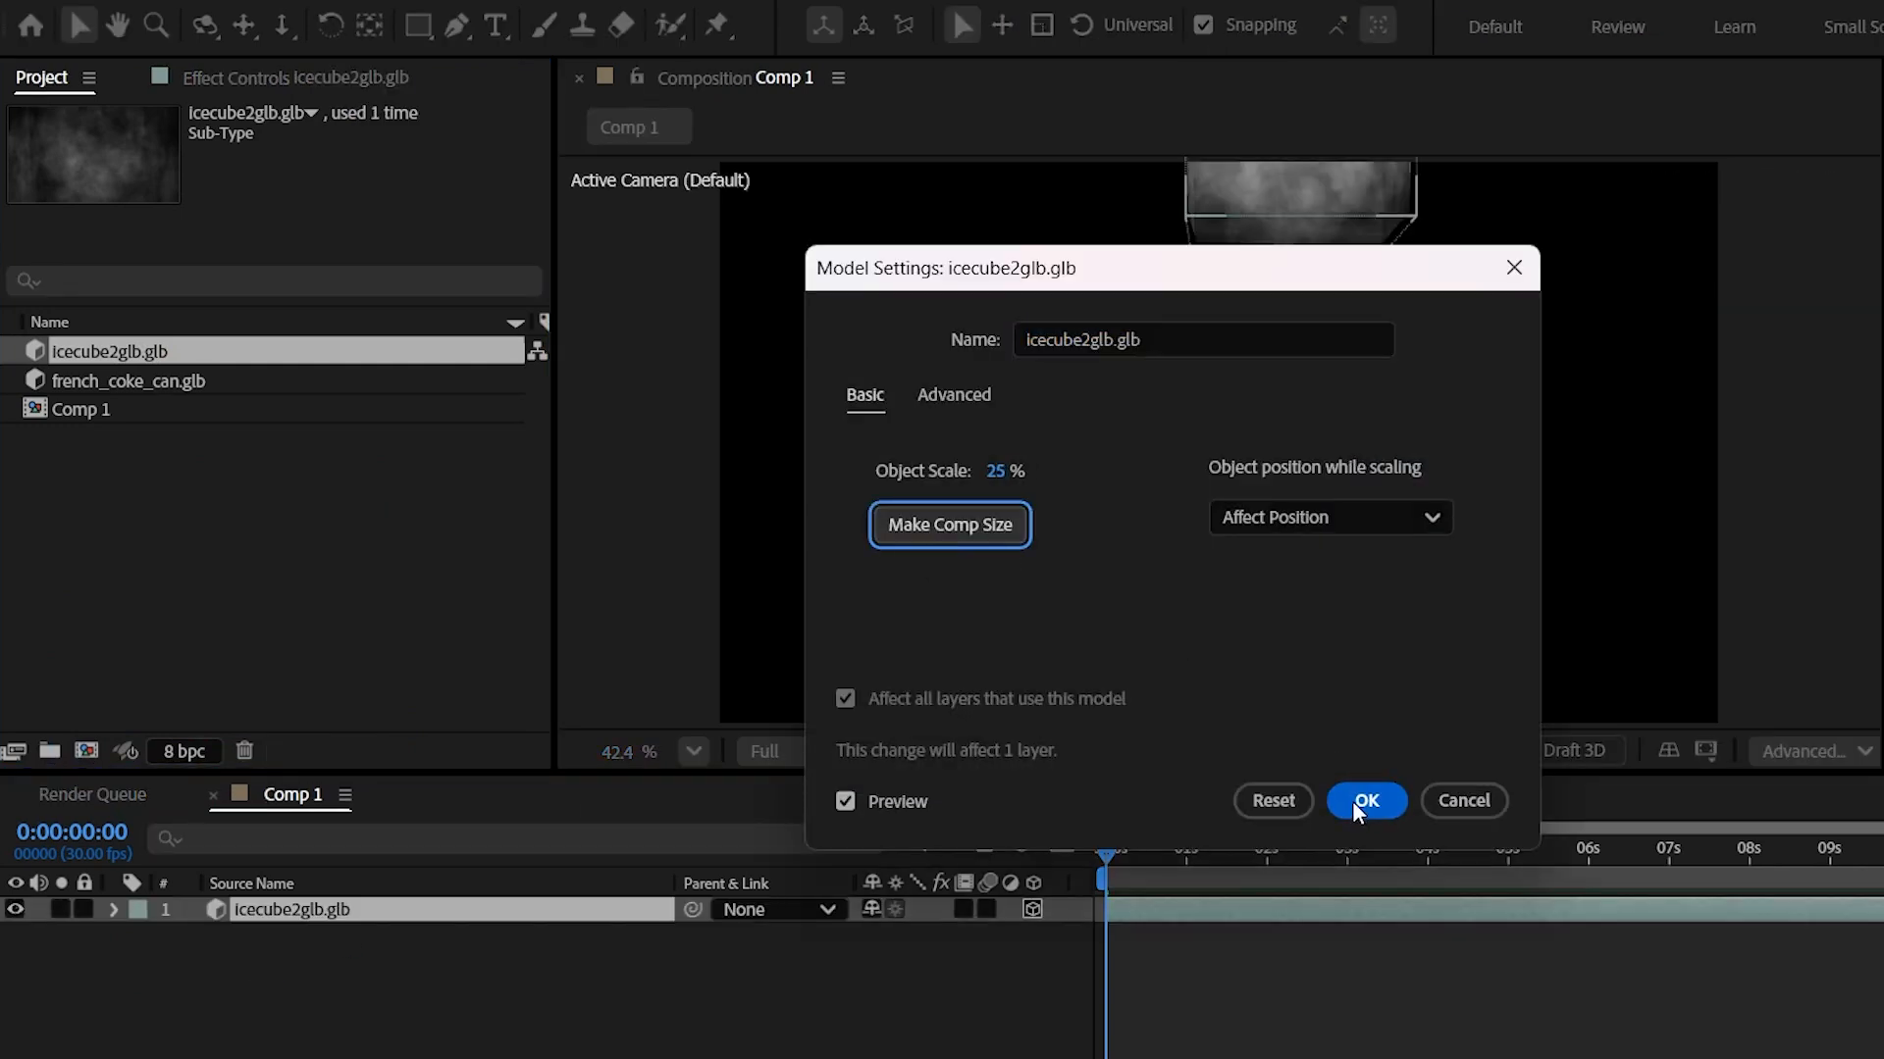
click(1359, 801)
click(370, 26)
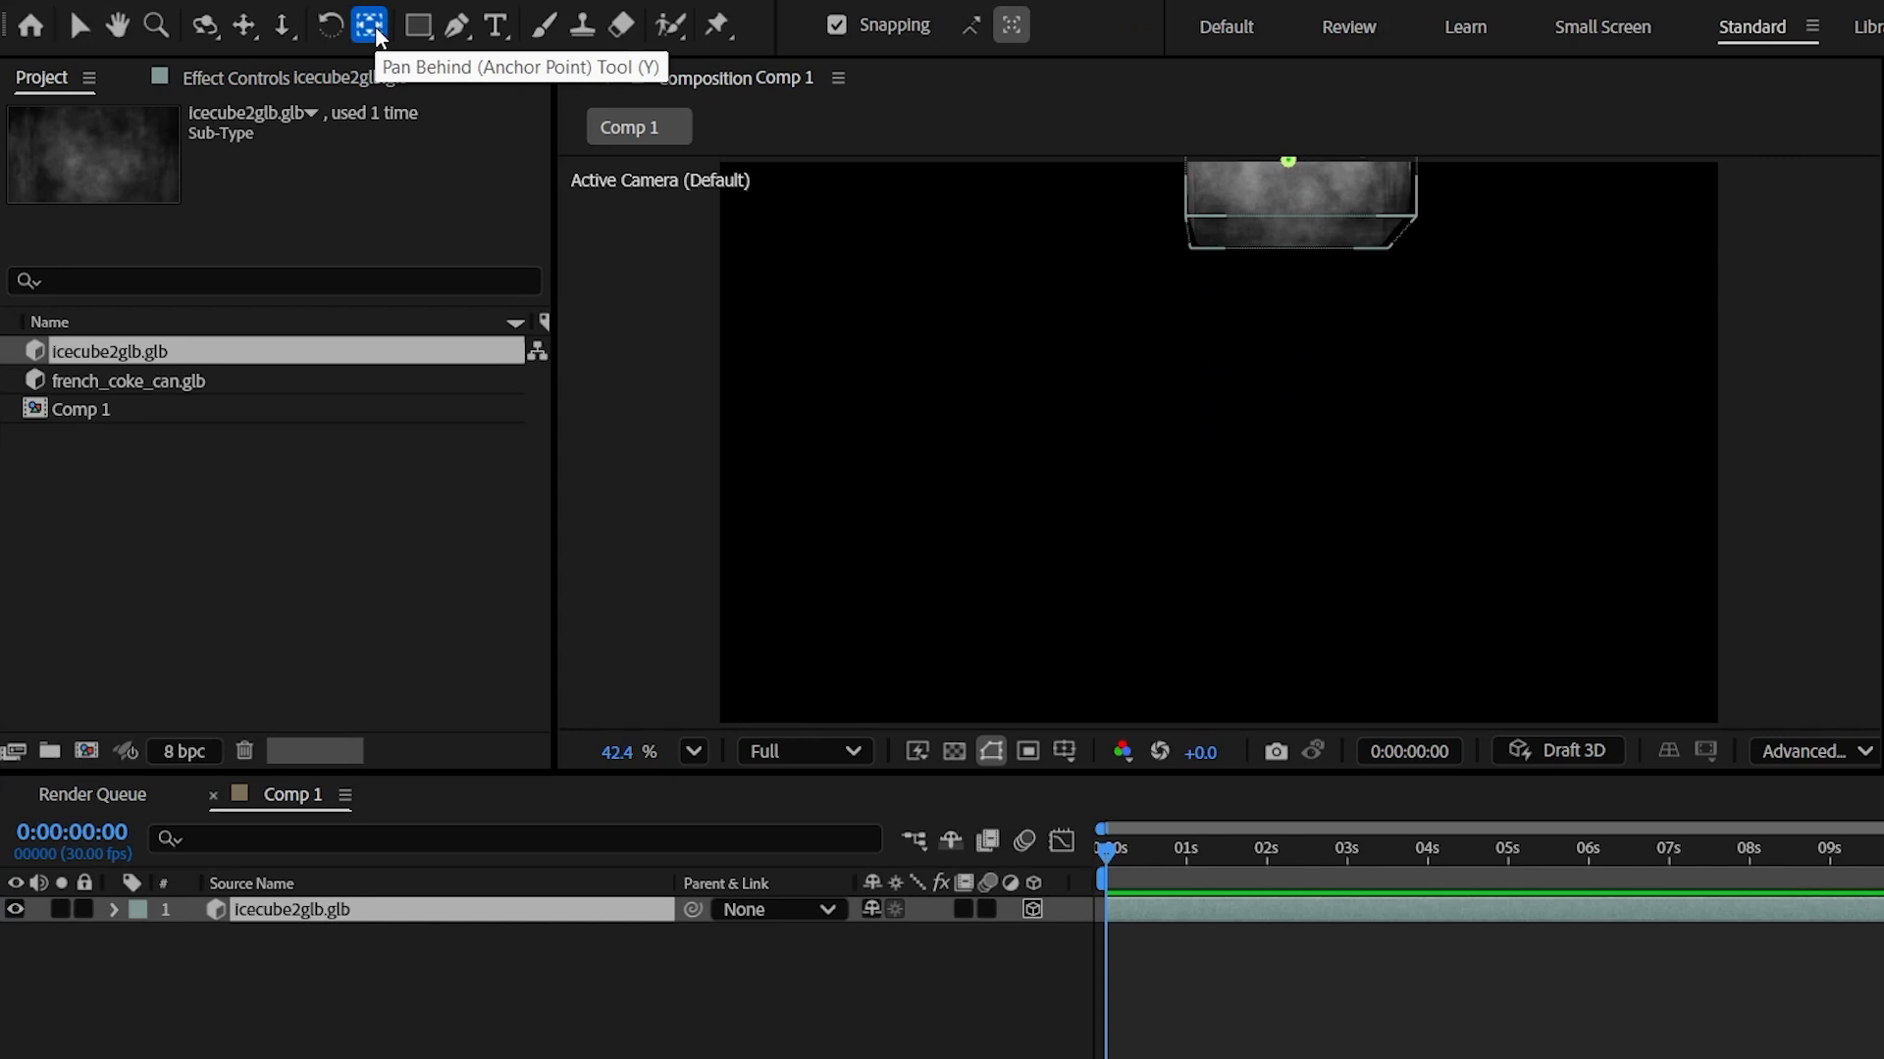
scroll(1022, 501, down, 1)
scroll(1022, 500, down, 1)
key(v)
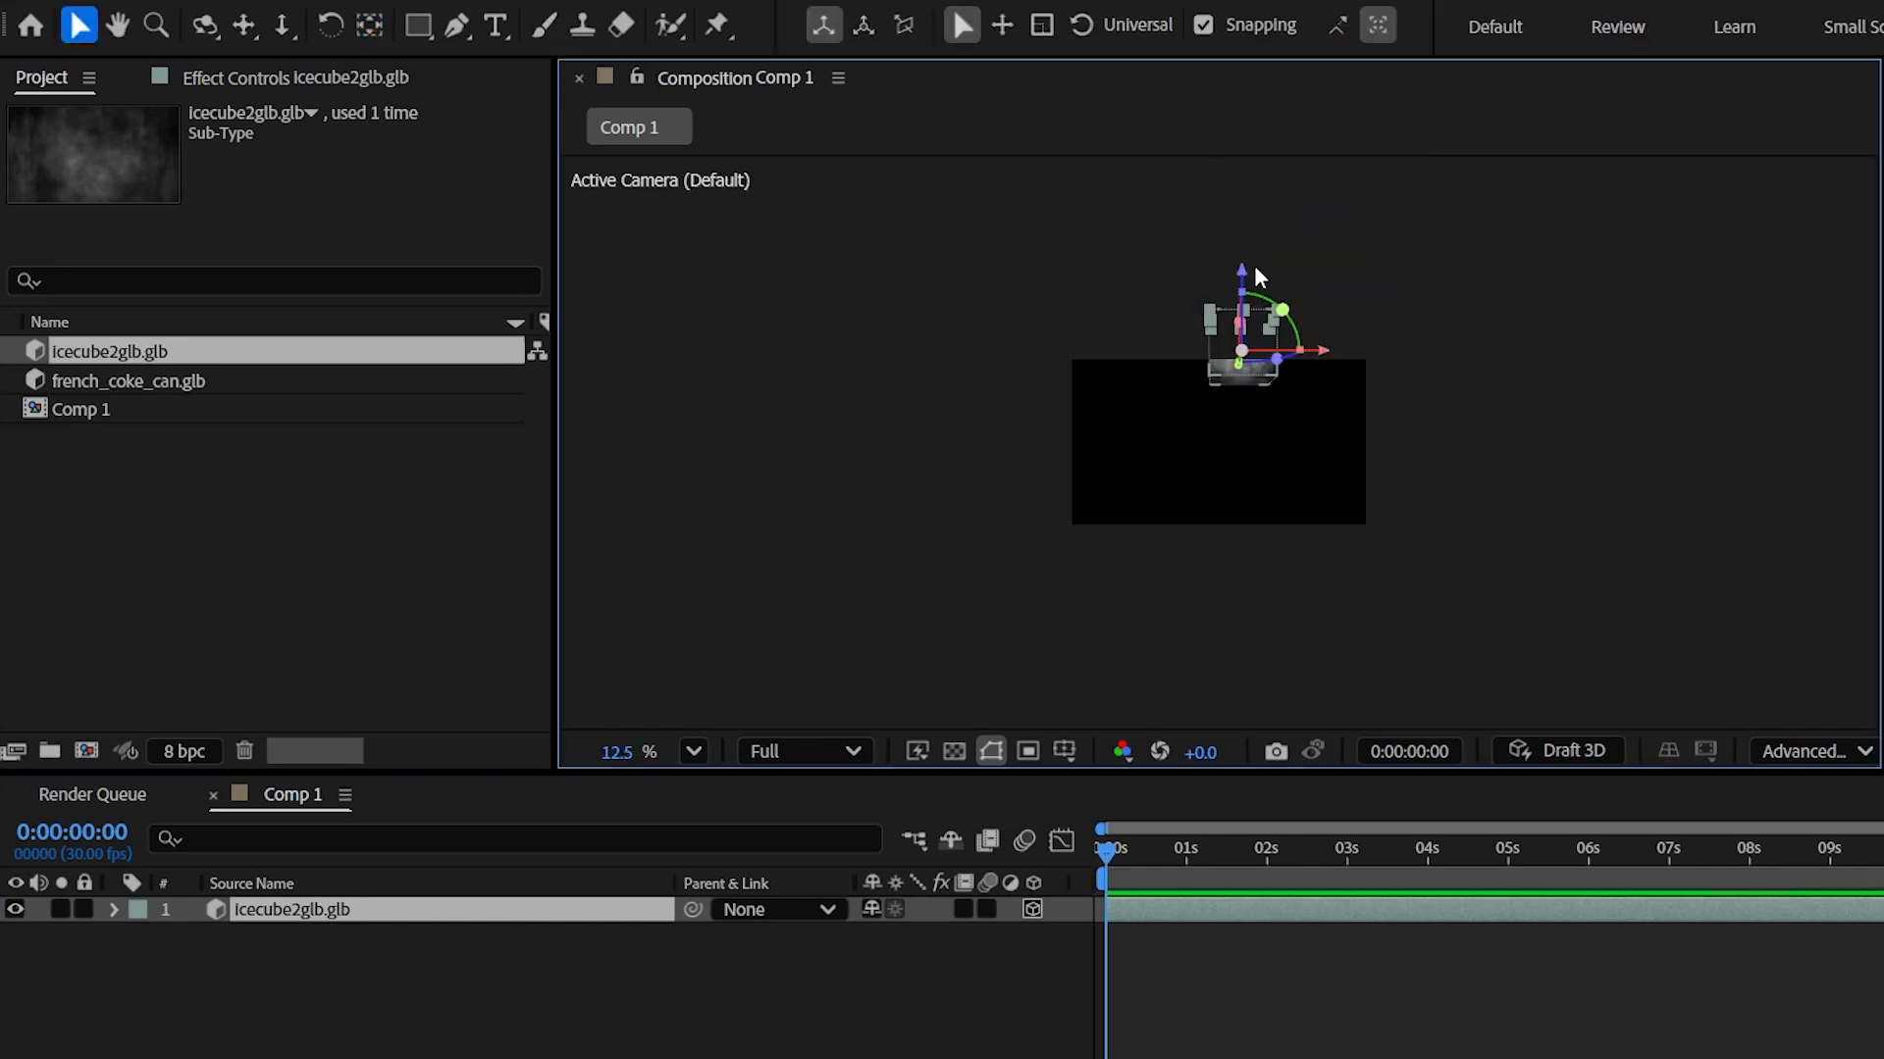
scroll(1446, 380, up, 3)
scroll(1446, 380, down, 2)
- Scale the ice cube down to 58% and add french_coke_can.glb to Comp 1
key(s)
drag(908, 936, 850, 939)
click(731, 1041)
click(695, 915)
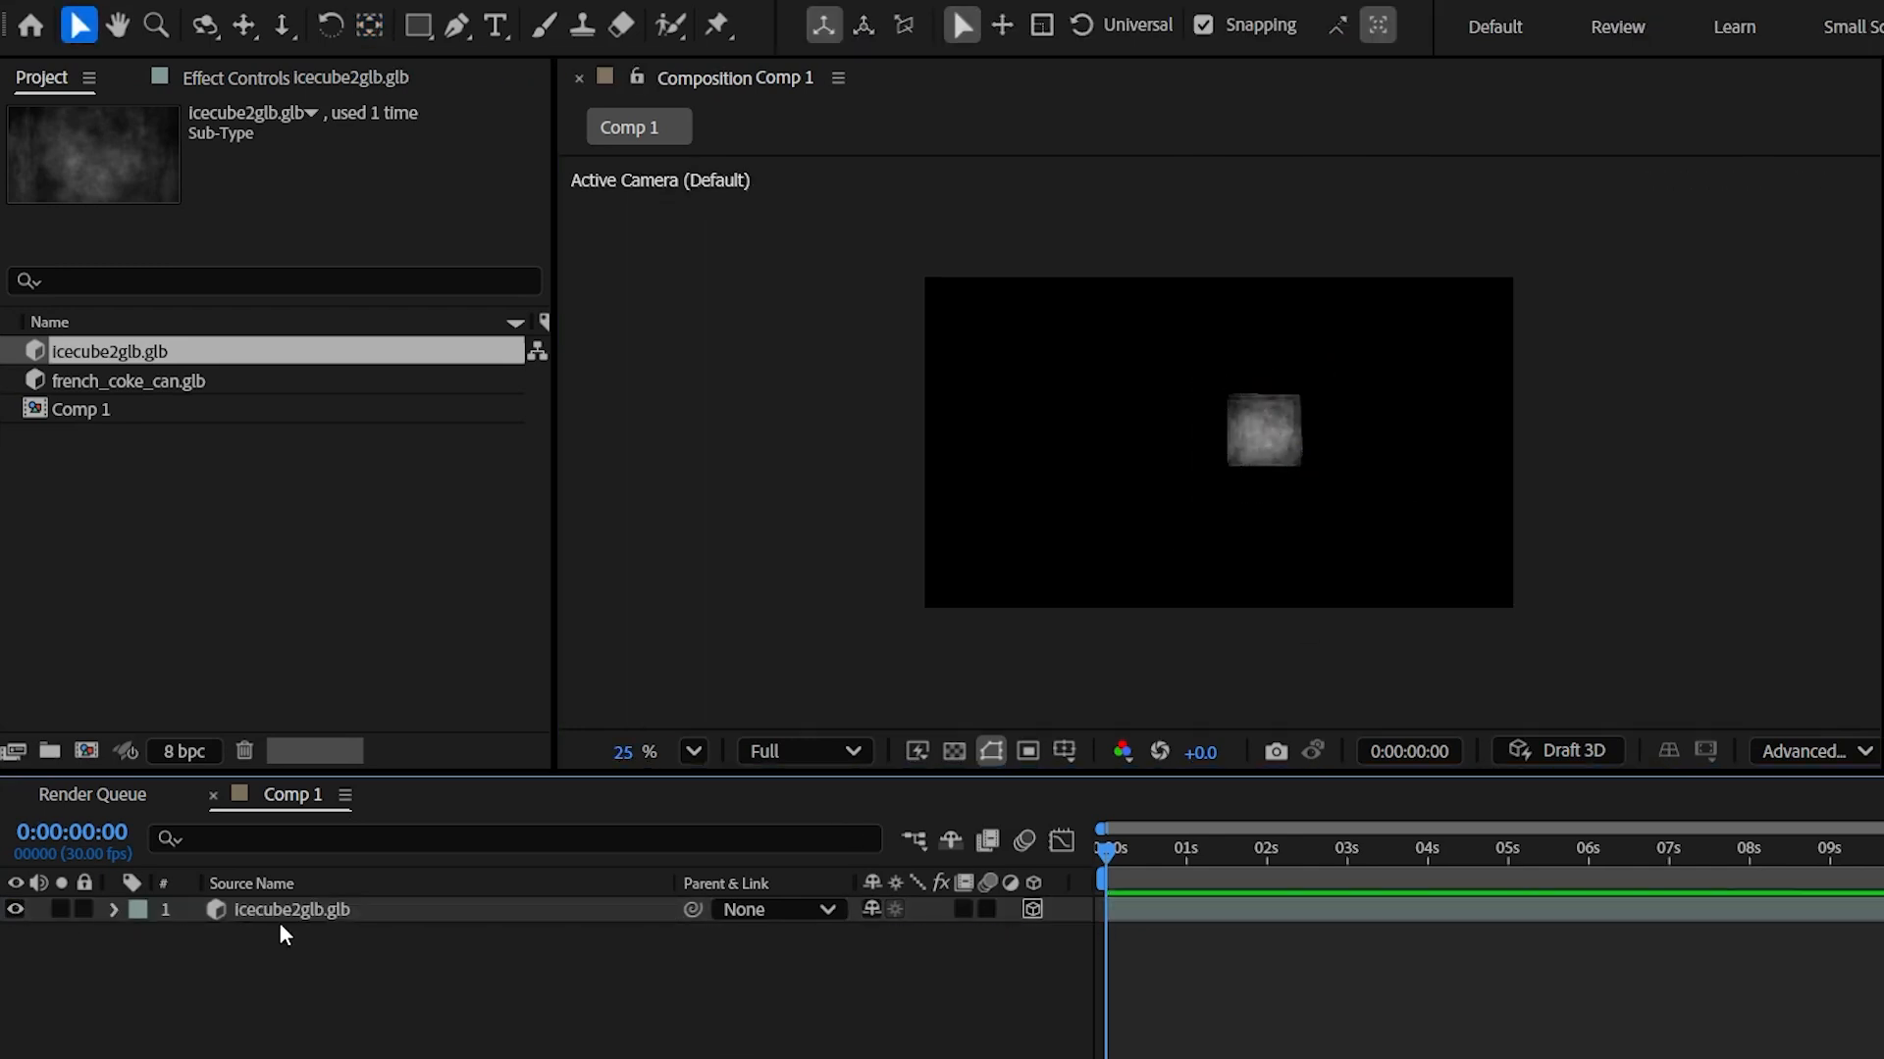
drag(95, 383, 265, 898)
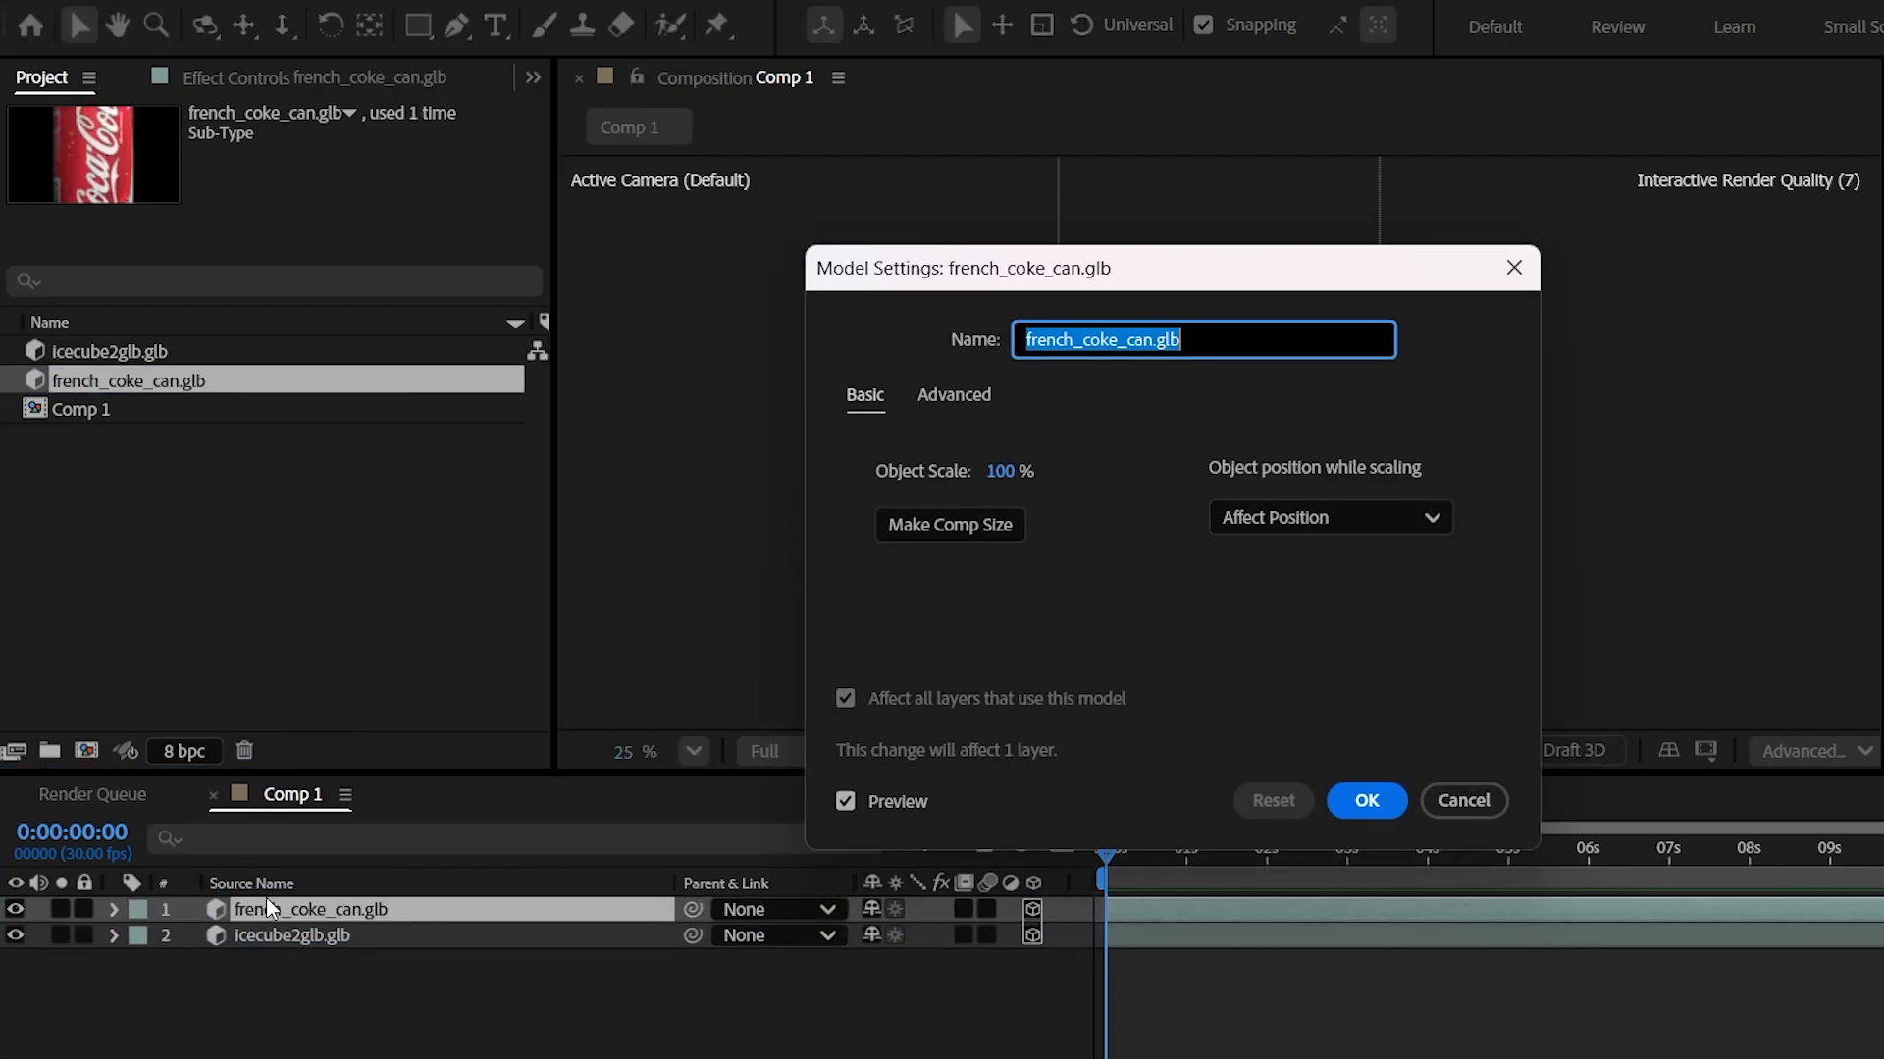
- Fit the Coke can model to the composition size and move it lower
click(931, 525)
click(1359, 799)
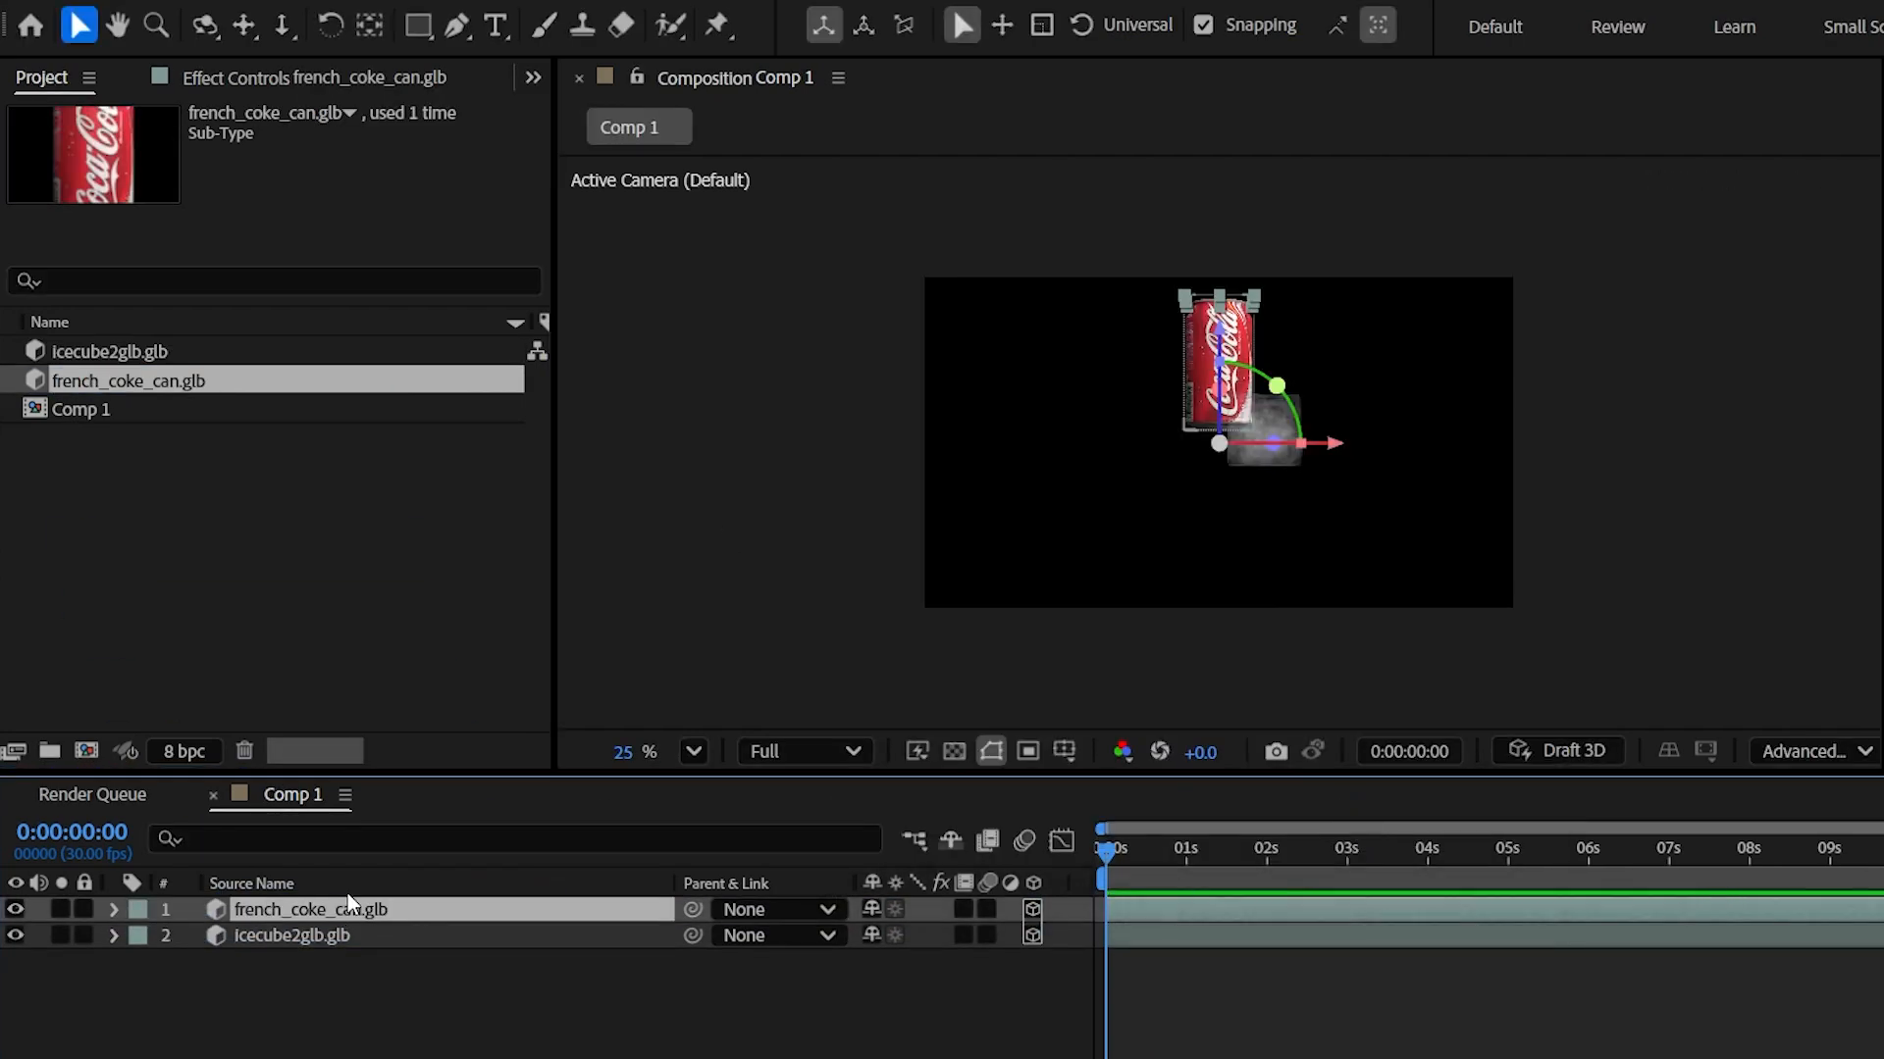
click(370, 29)
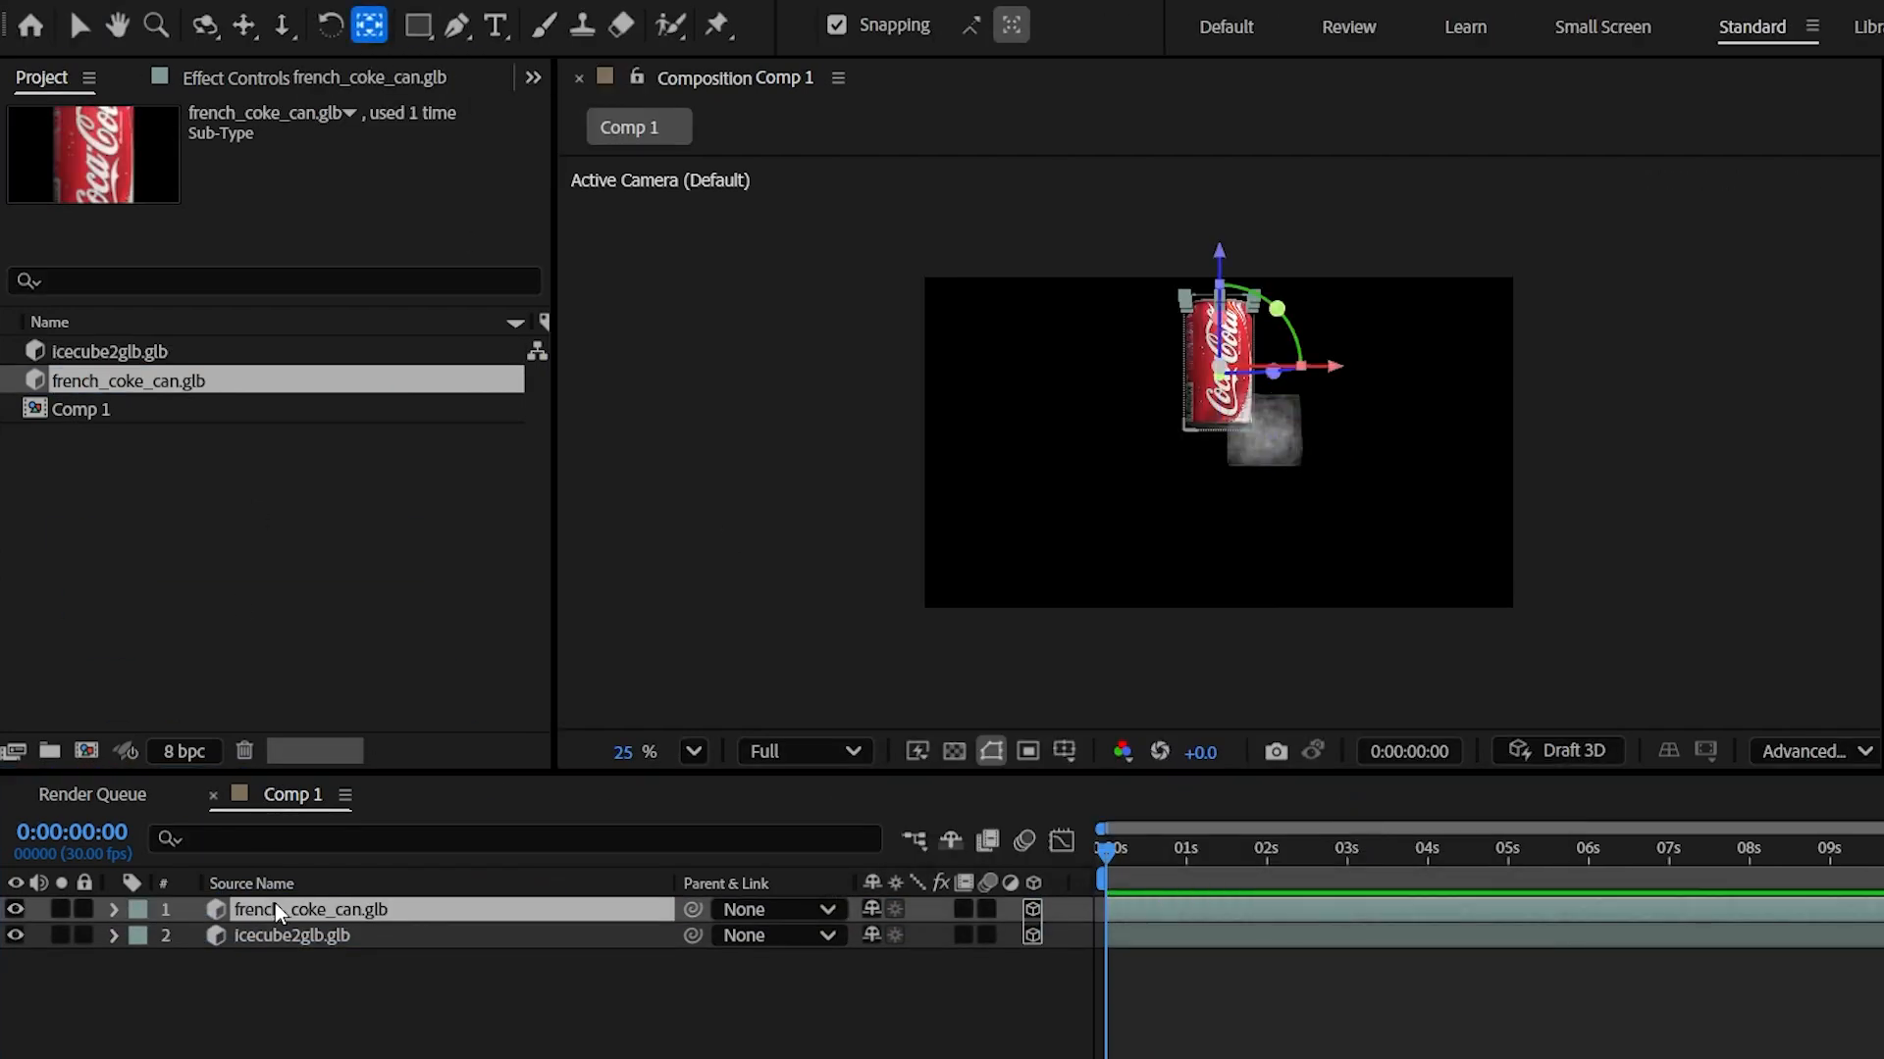
click(77, 29)
click(373, 1042)
drag(1203, 390, 1203, 458)
- Fit the comp to the viewer and tilt the can to -15° X Rotation
key(r)
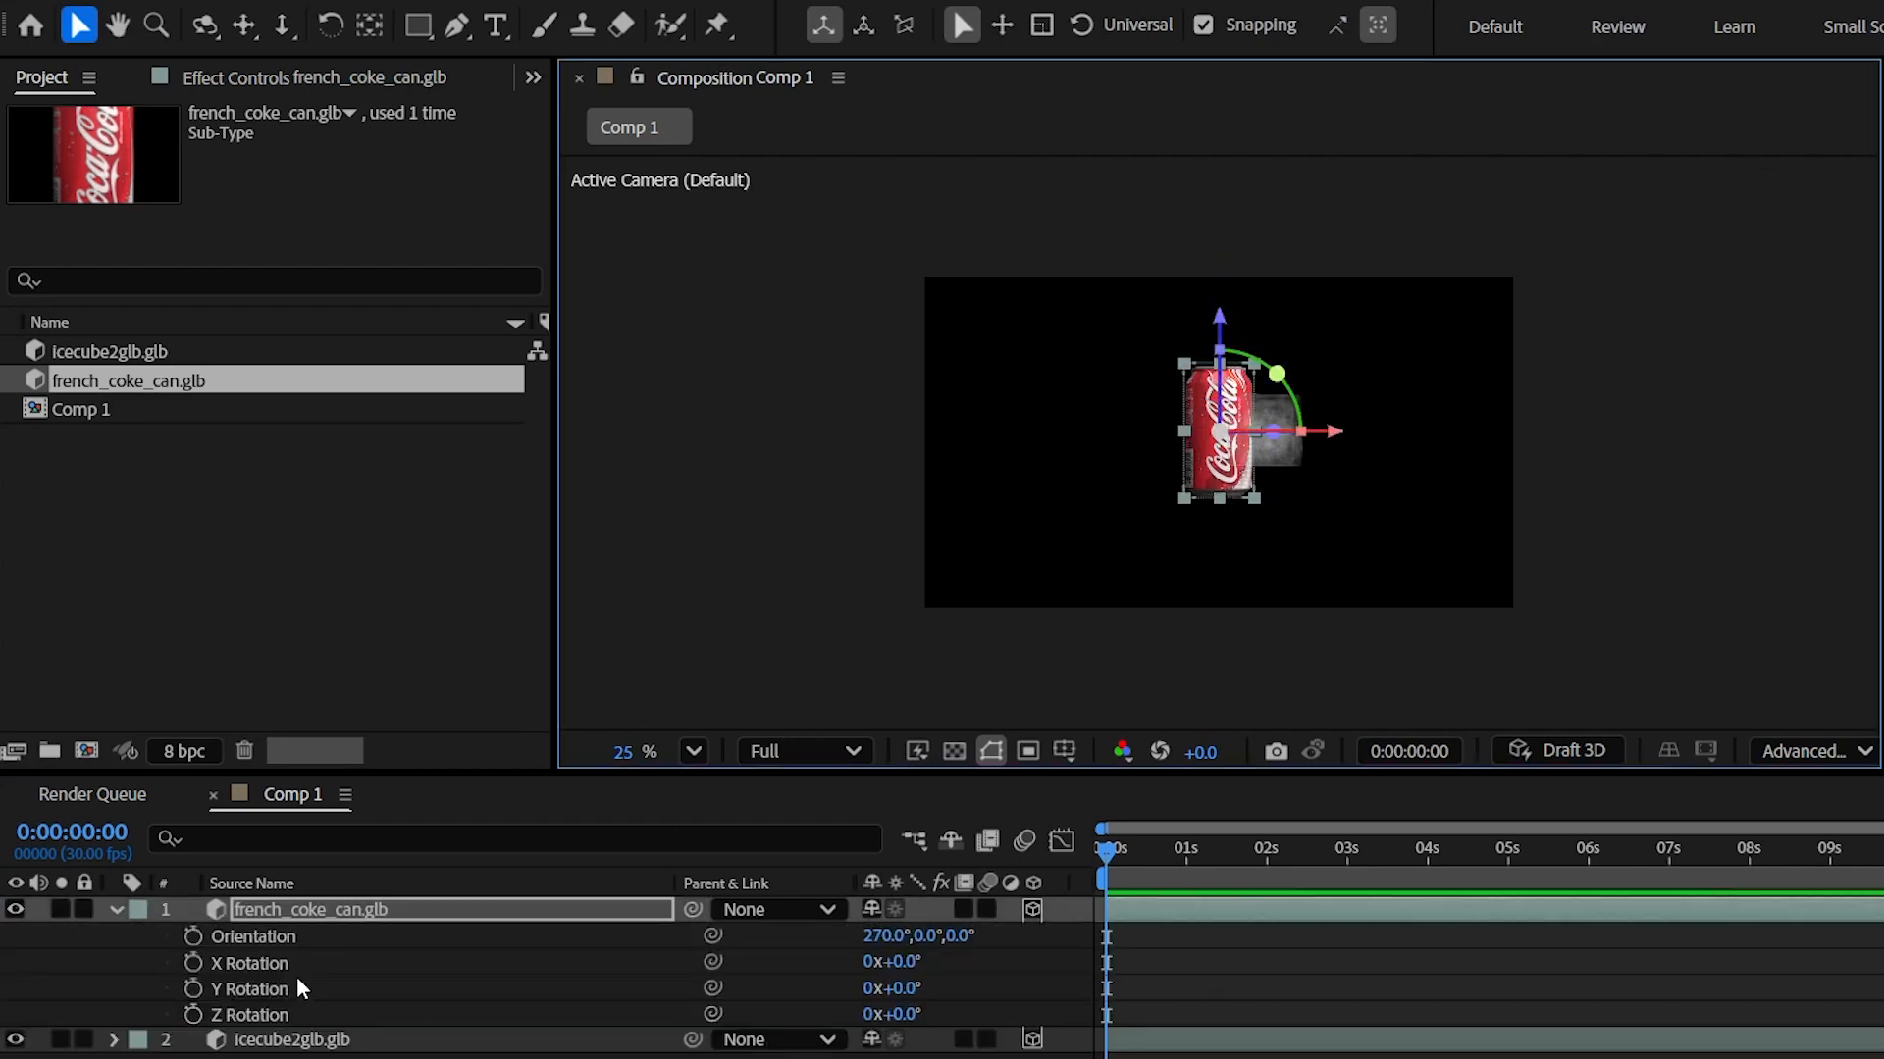
click(694, 752)
click(743, 167)
mouse_move(905, 963)
mouse_down()
mouse_move(924, 963)
mouse_move(885, 963)
mouse_move(906, 991)
mouse_move(901, 964)
mouse_up()
click(912, 1057)
key(r)
- Set the ice cube to 52% scale and slide it left behind the can
click(356, 936)
key(s)
drag(1433, 427, 1226, 473)
- Add a new 50mm camera, Camera 1, to Comp 1
key(s)
click(326, 992)
right_click(324, 1000)
mouse_move(514, 655)
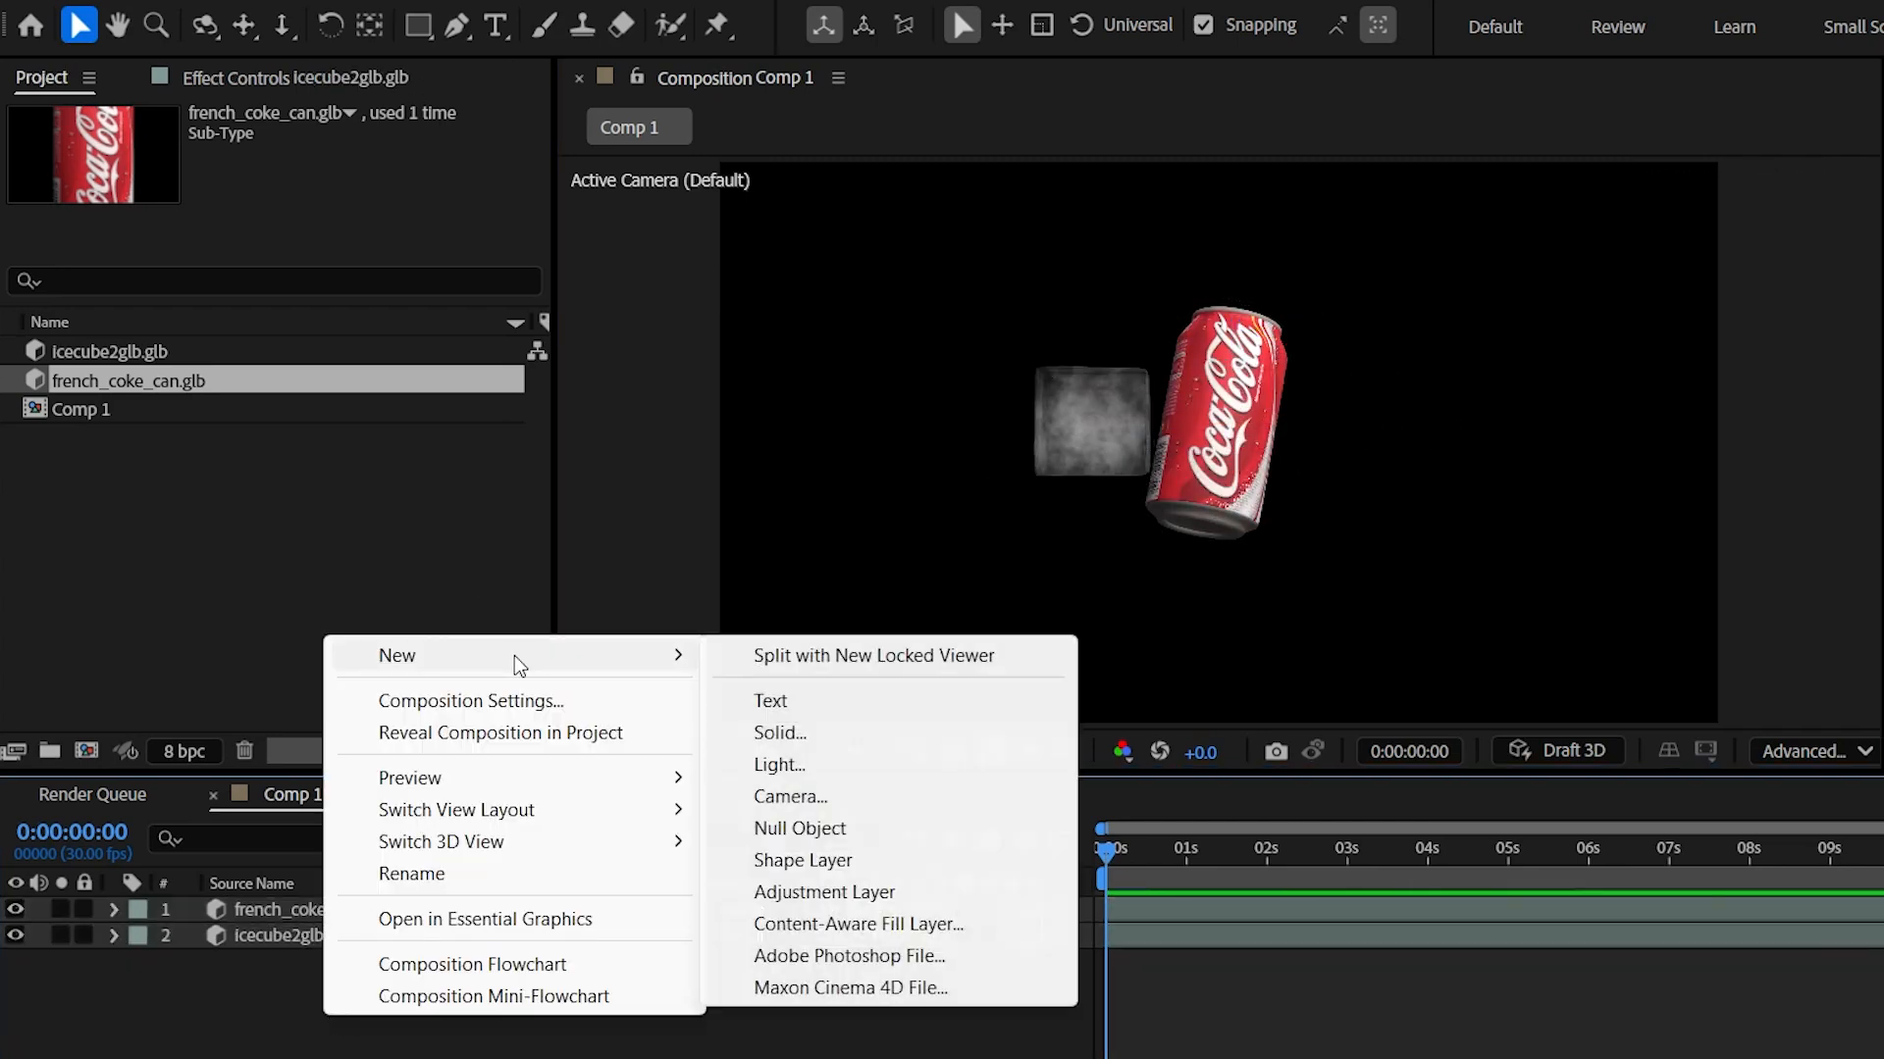
click(820, 792)
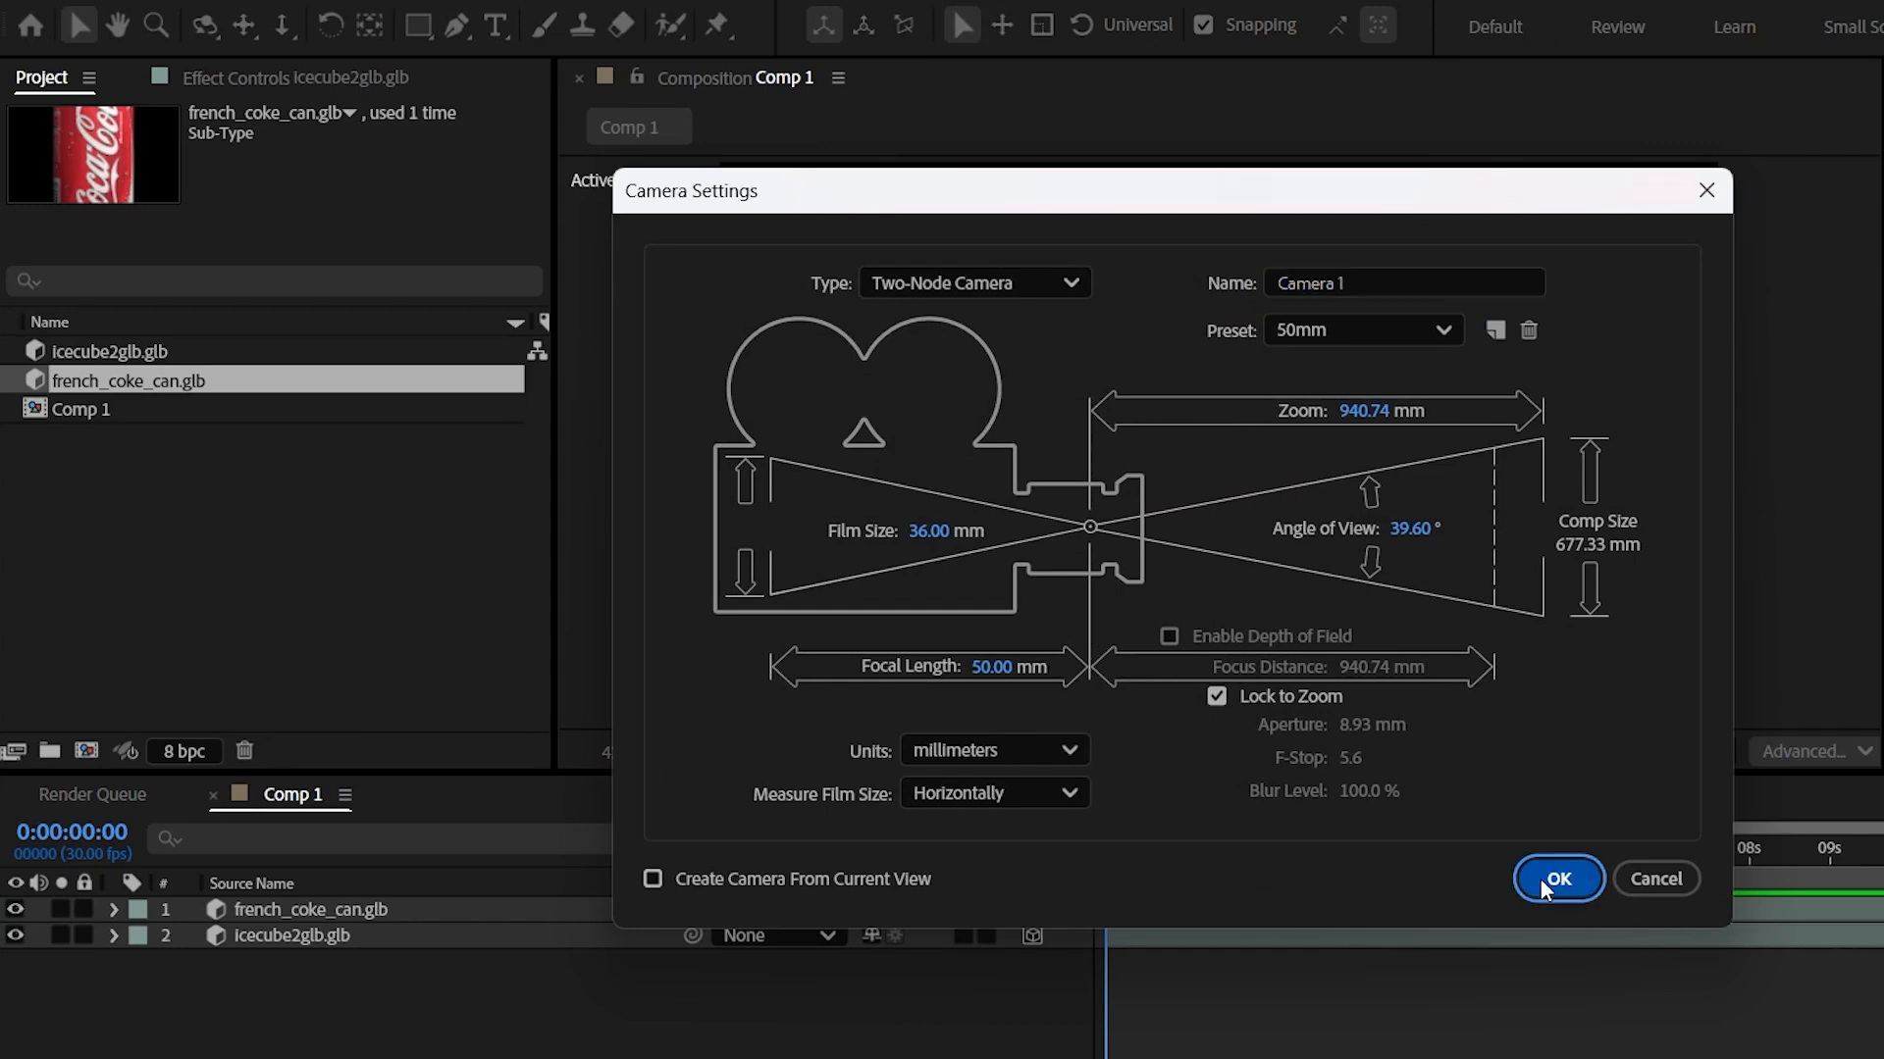
click(1539, 879)
- Create an orbit null, Null 1, controlling Camera 1
right_click(290, 912)
mouse_move(547, 698)
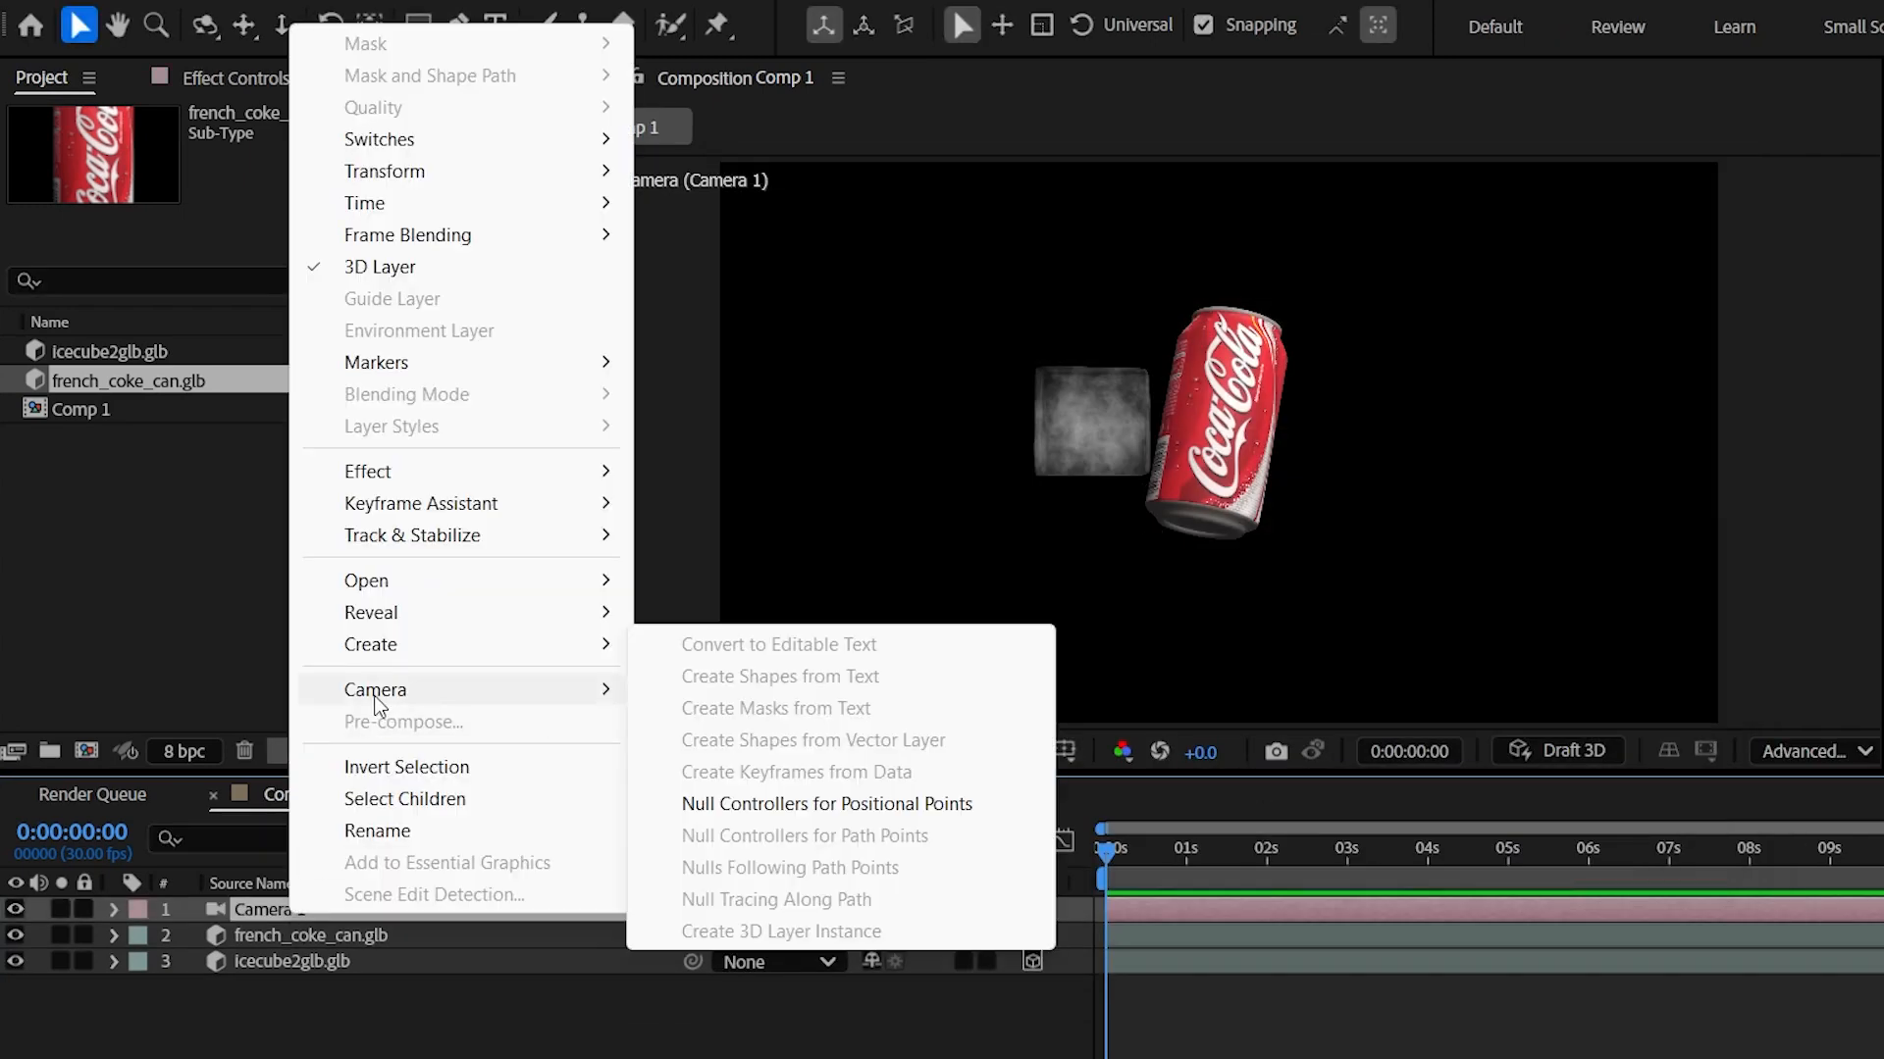
click(749, 754)
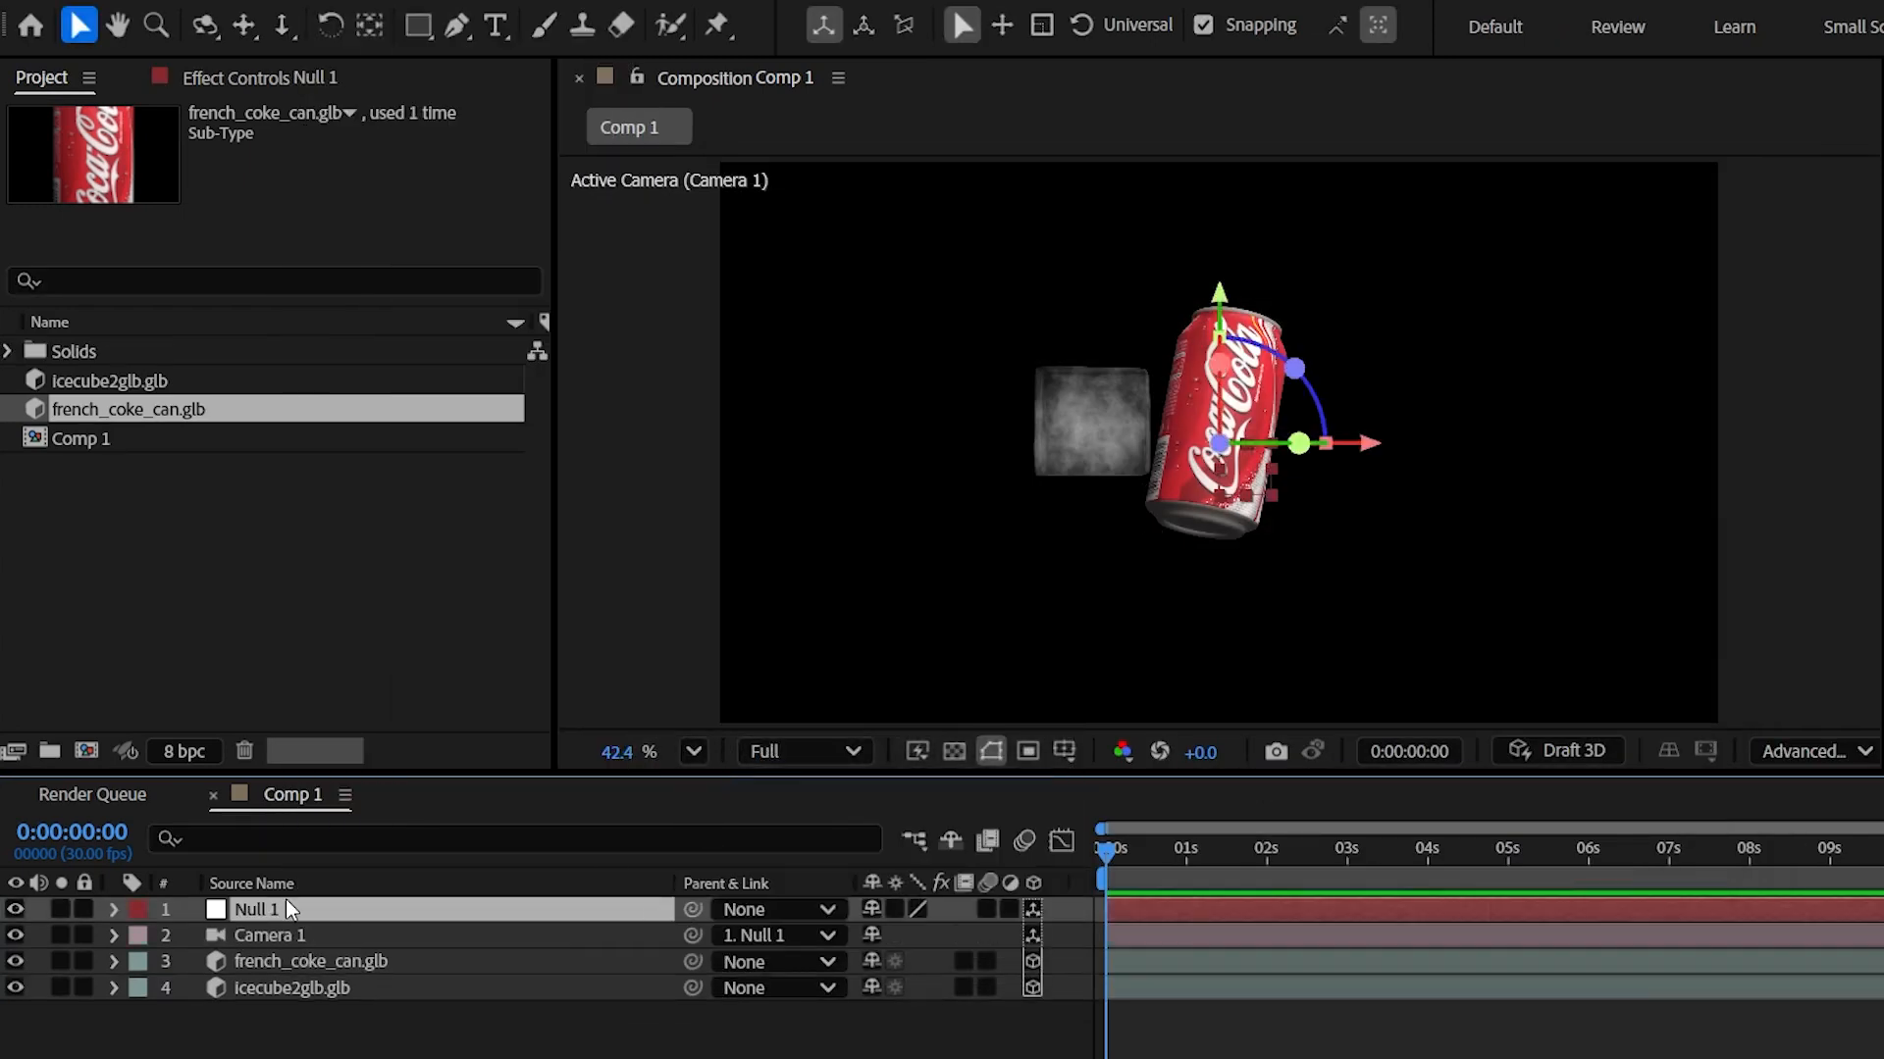
key(r)
- Rotate the ice cube about 30 degrees and move it down and left
drag(903, 989, 1621, 996)
key(ctrl+z)
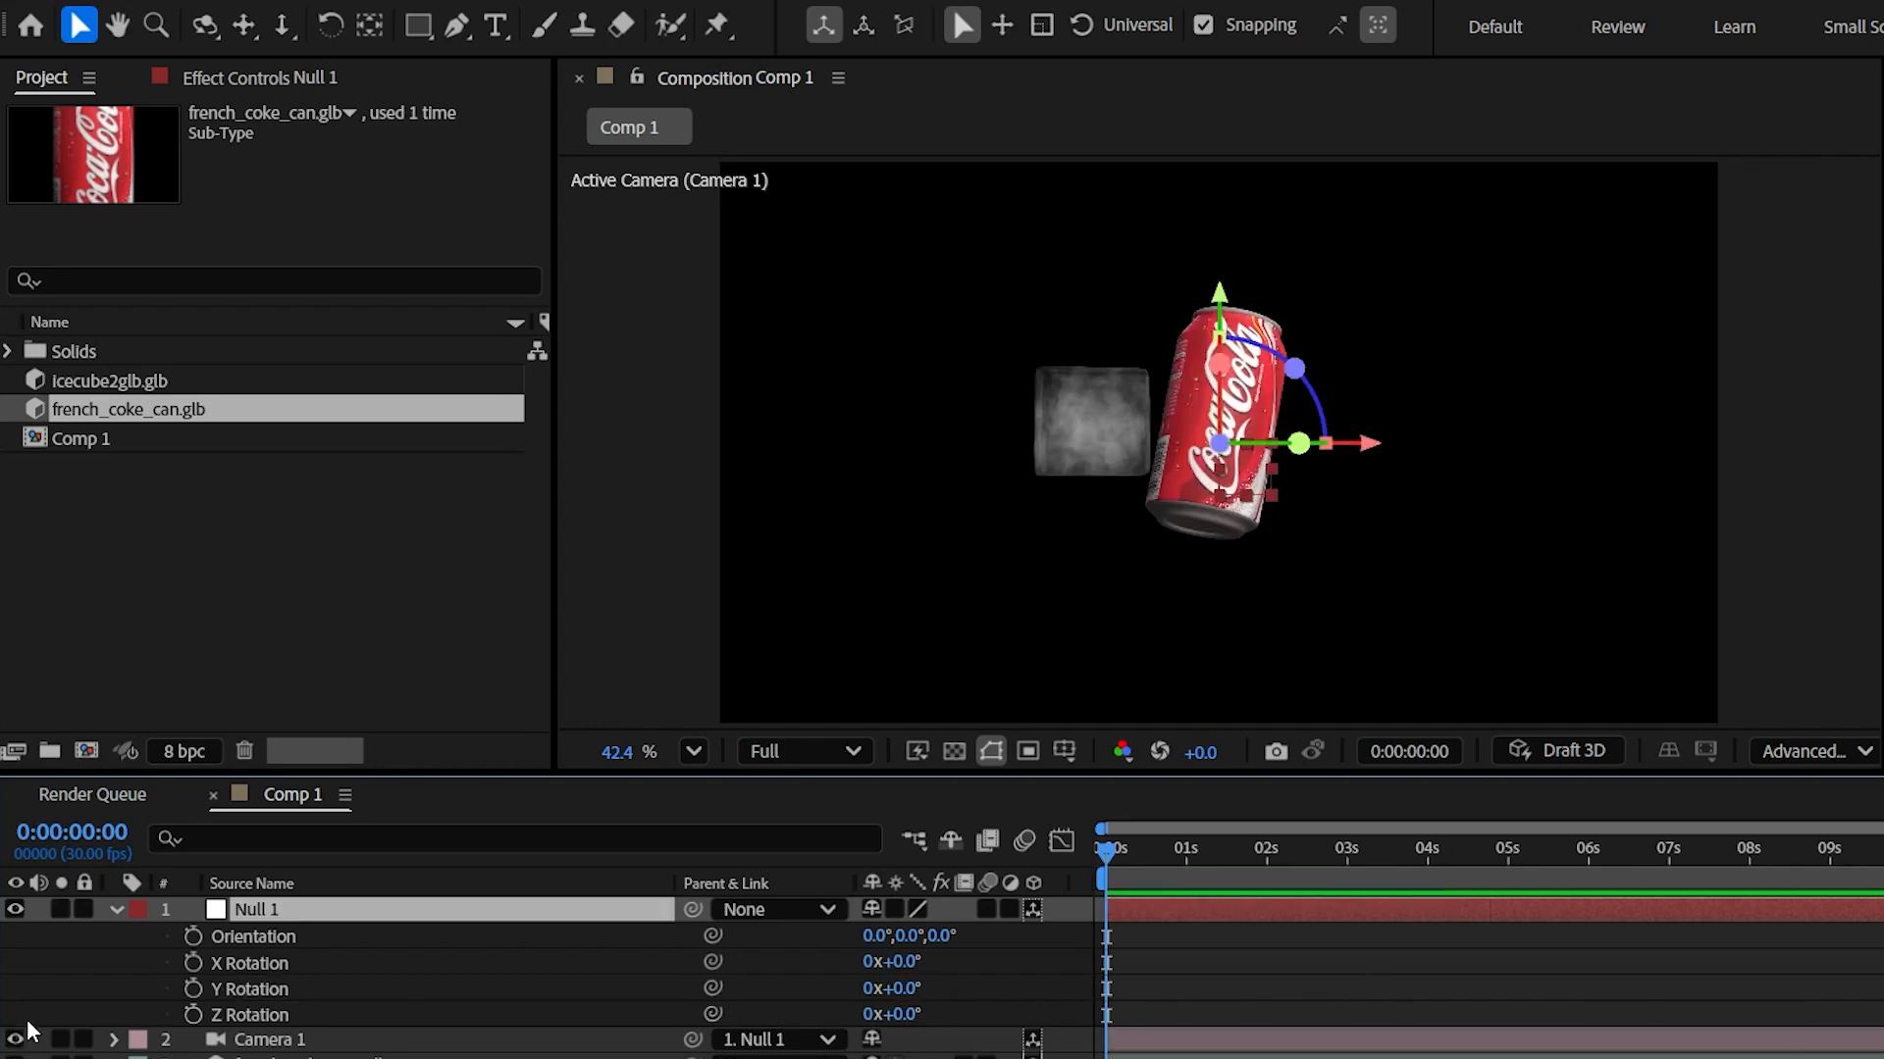
click(368, 1058)
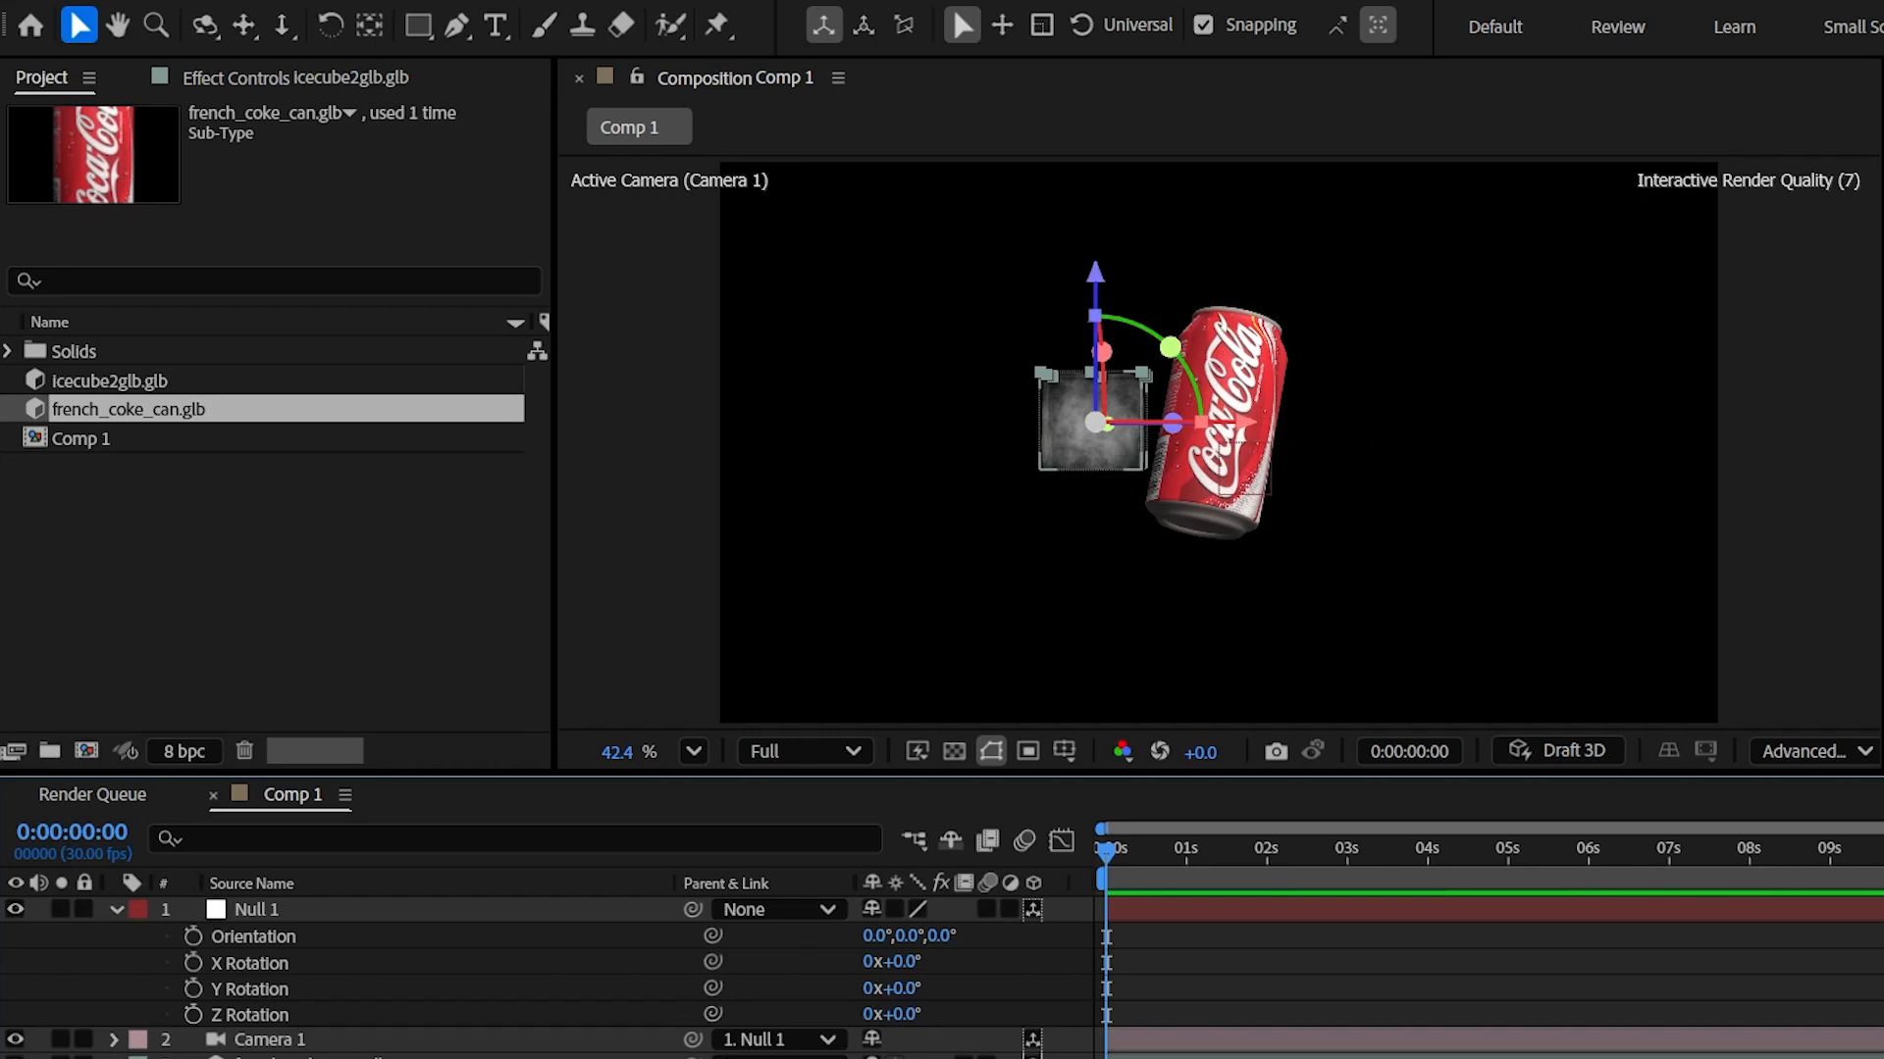
drag(1170, 347, 1119, 319)
drag(1223, 346, 1199, 362)
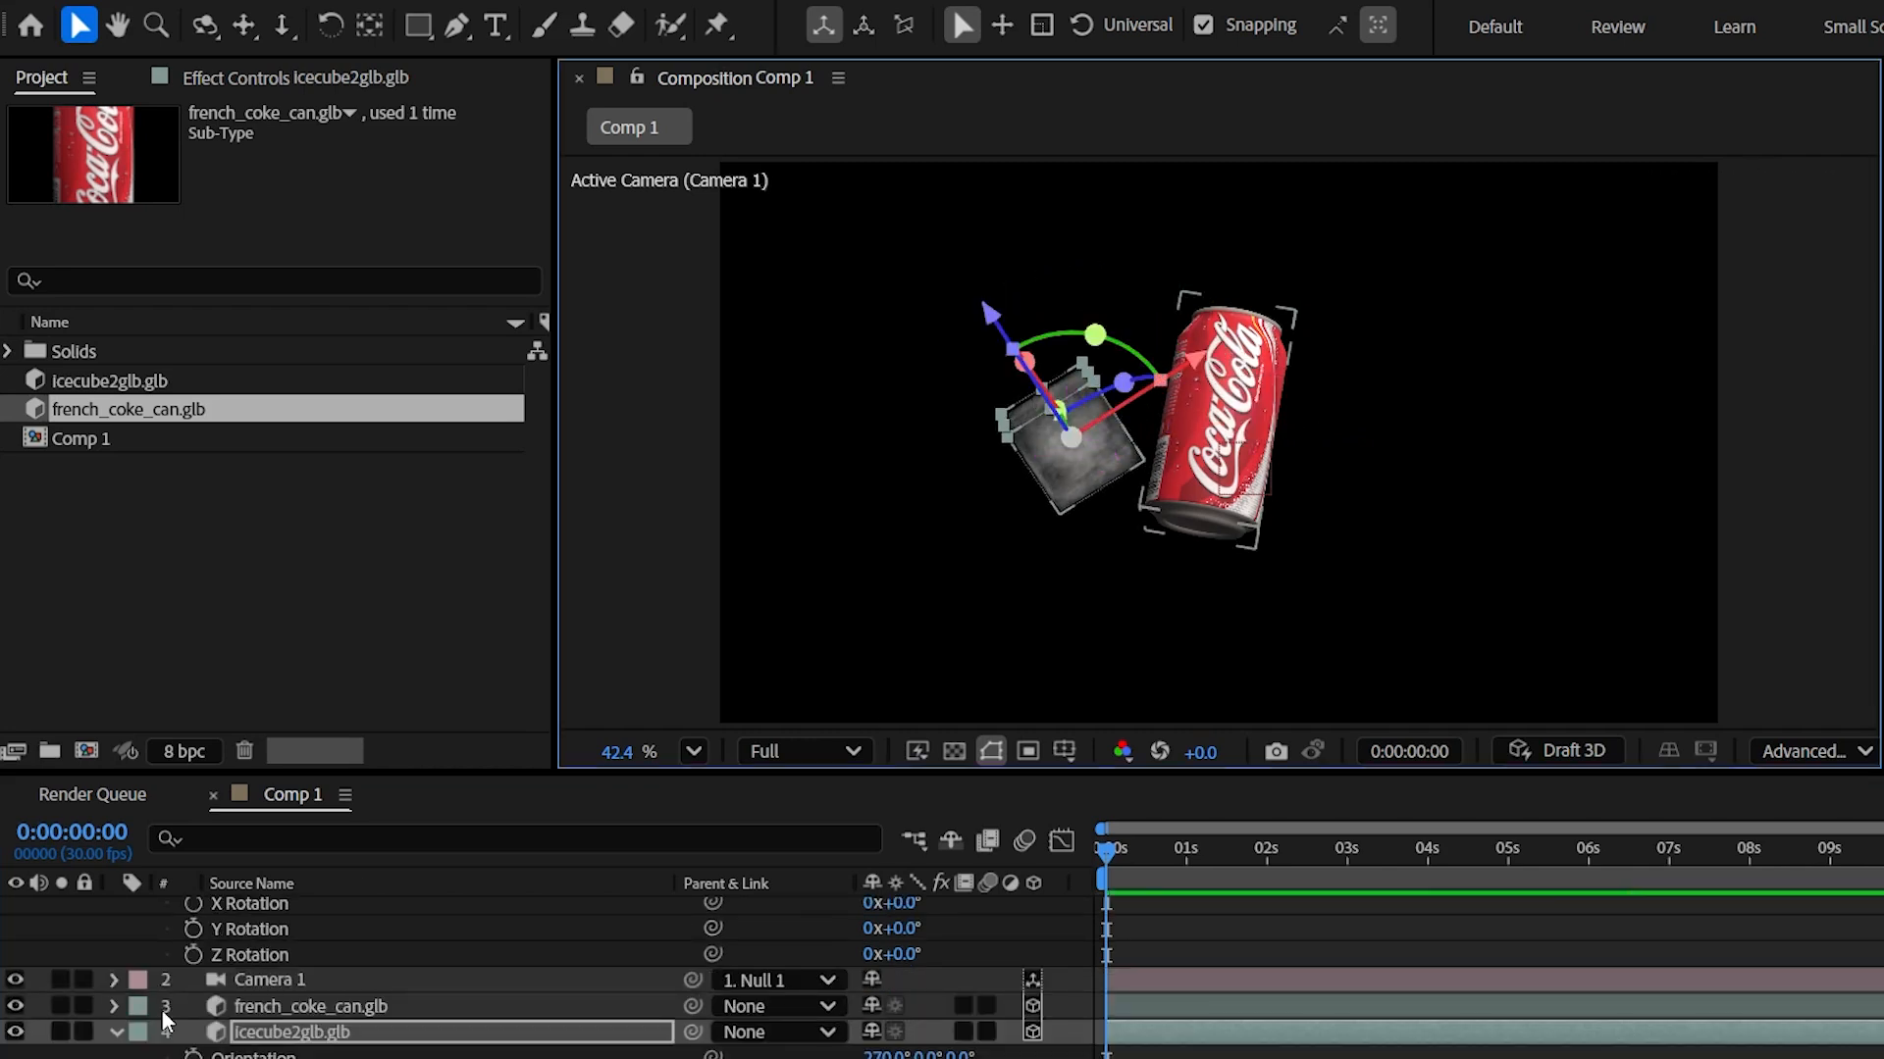
- Keyframe Null 1's Y Rotation from 0 to 2 revolutions at 7:29 and preview
scroll(748, 1003, up, 2)
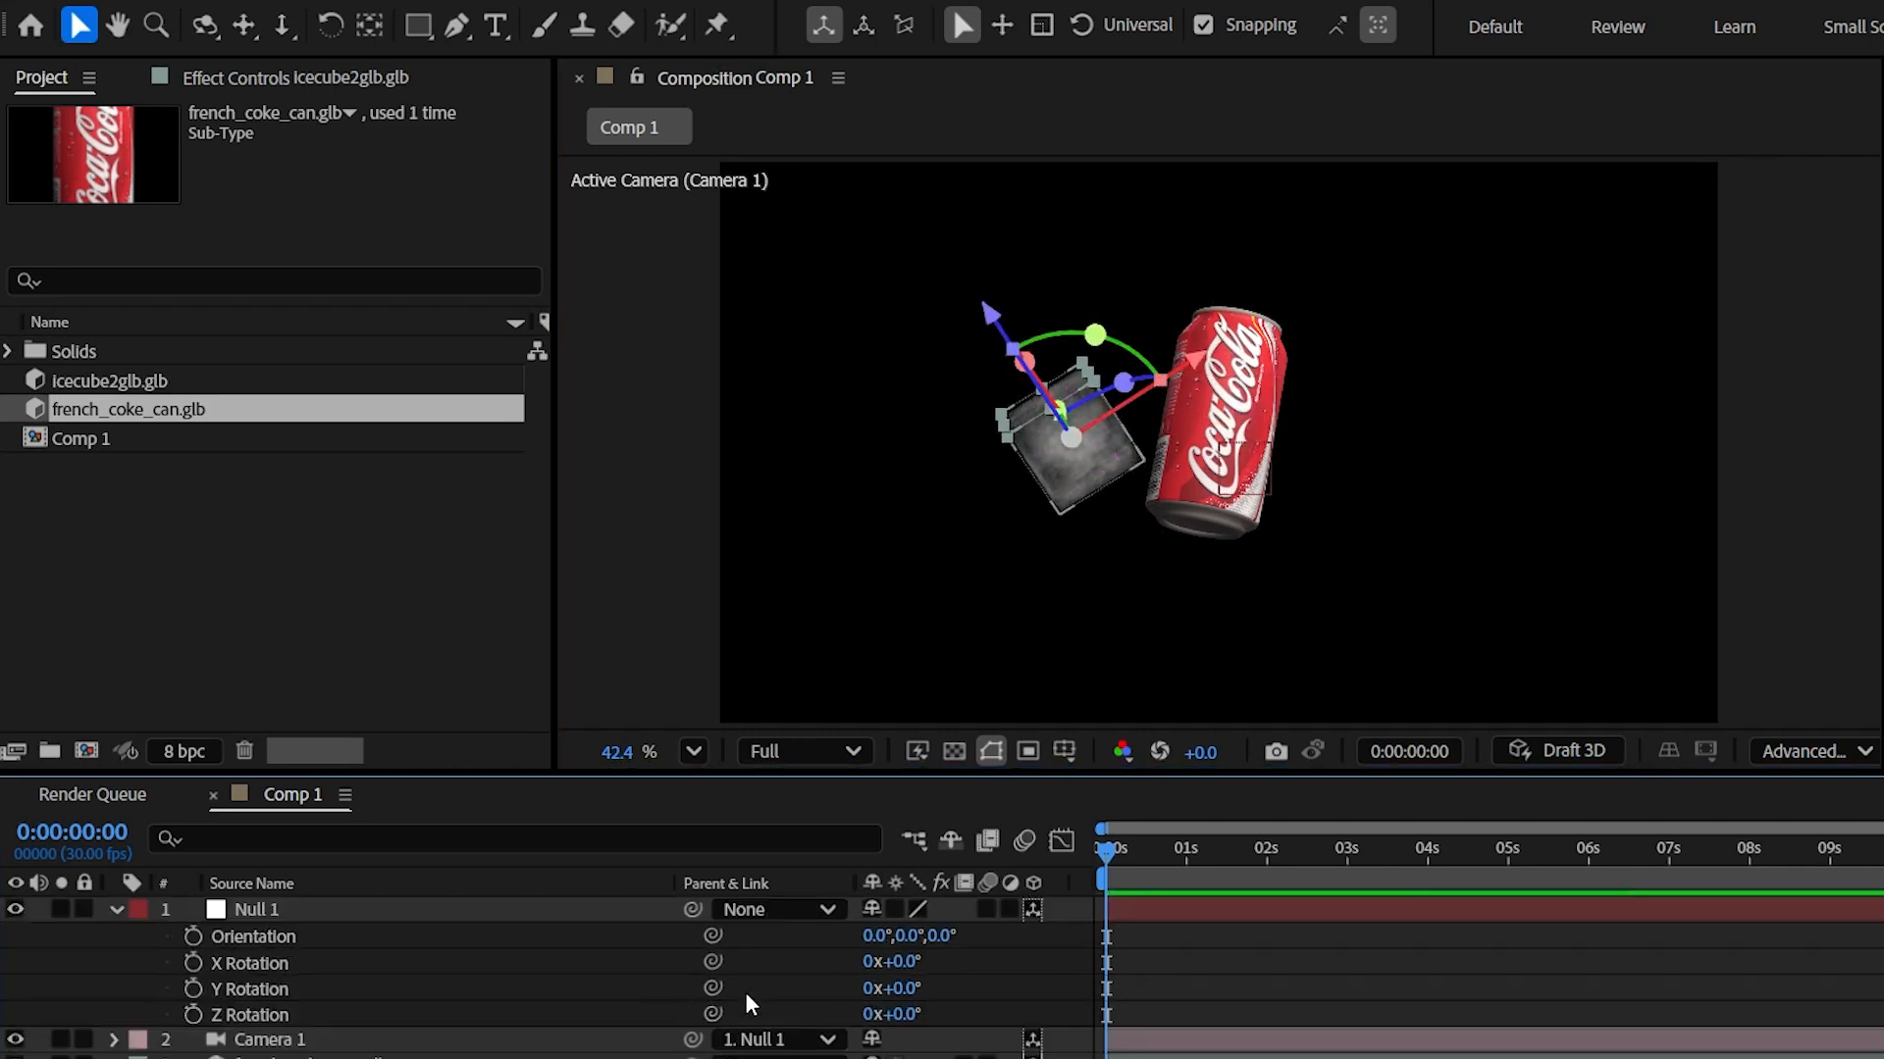
click(194, 988)
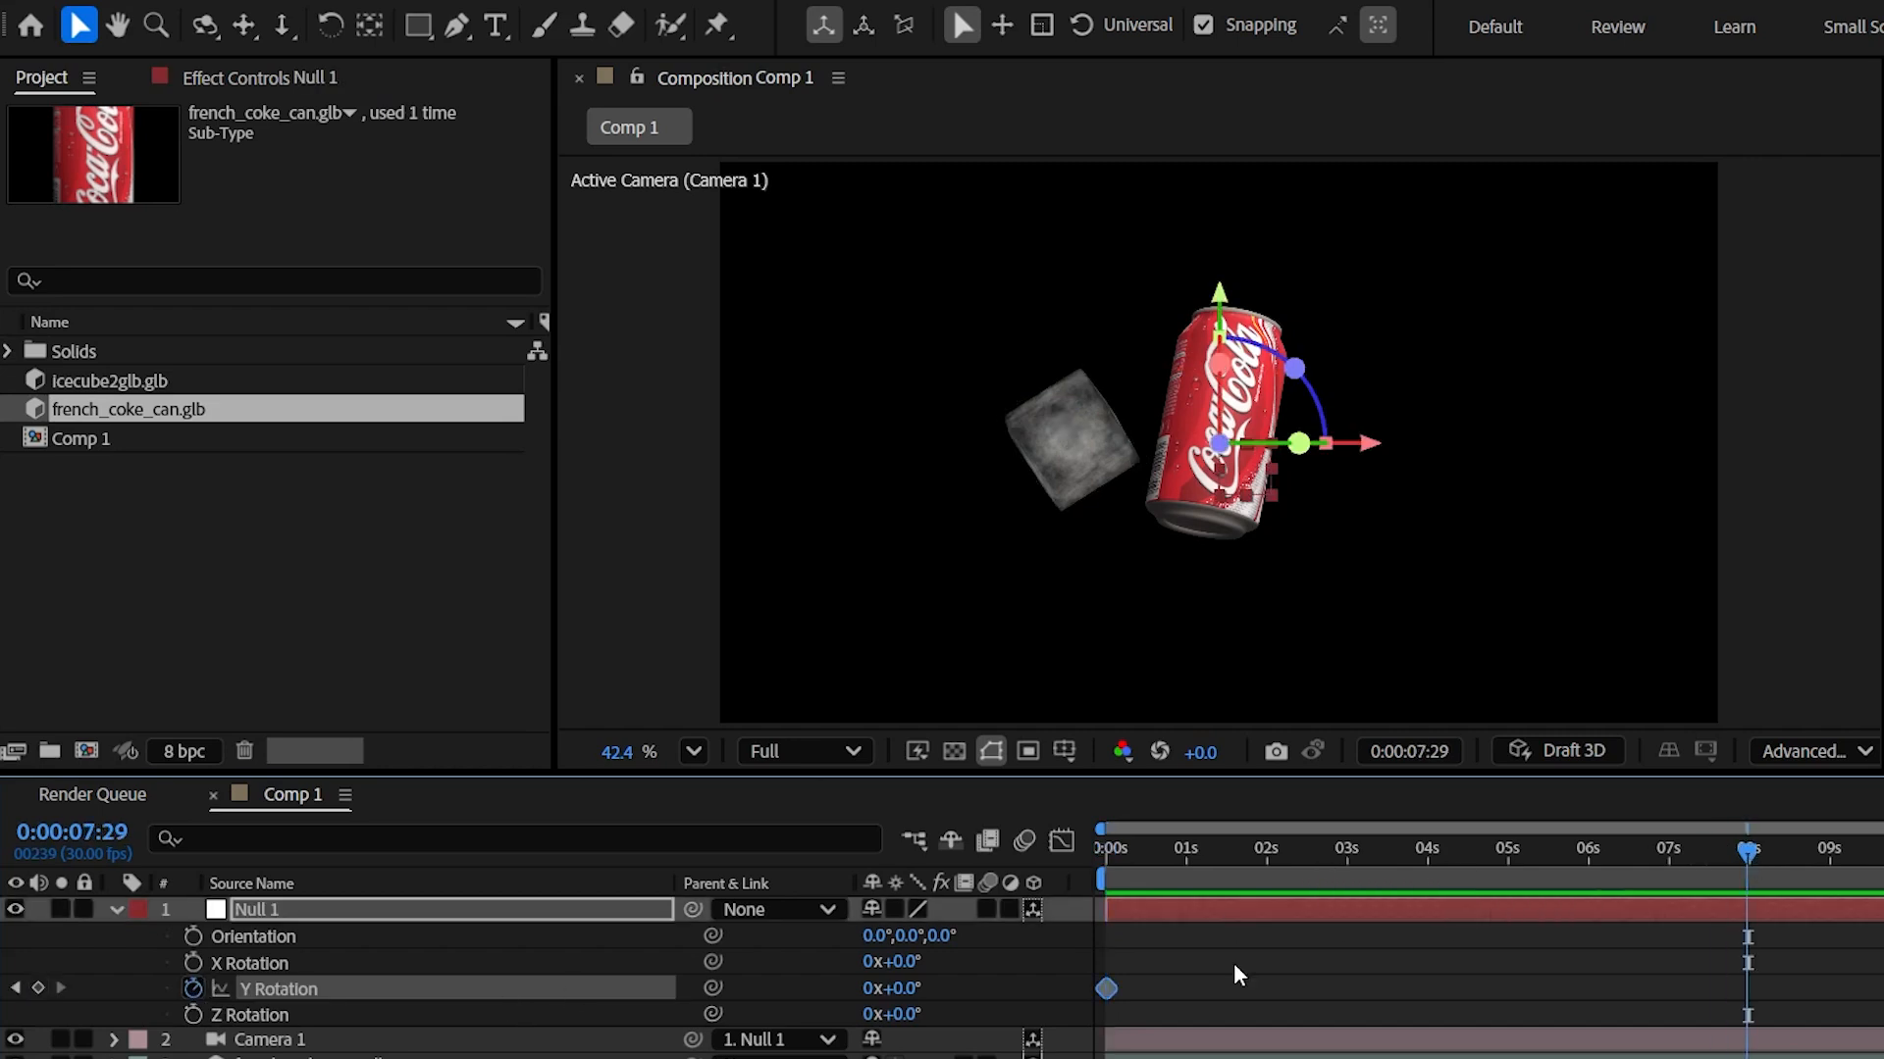
click(876, 986)
text(2)
click(1020, 989)
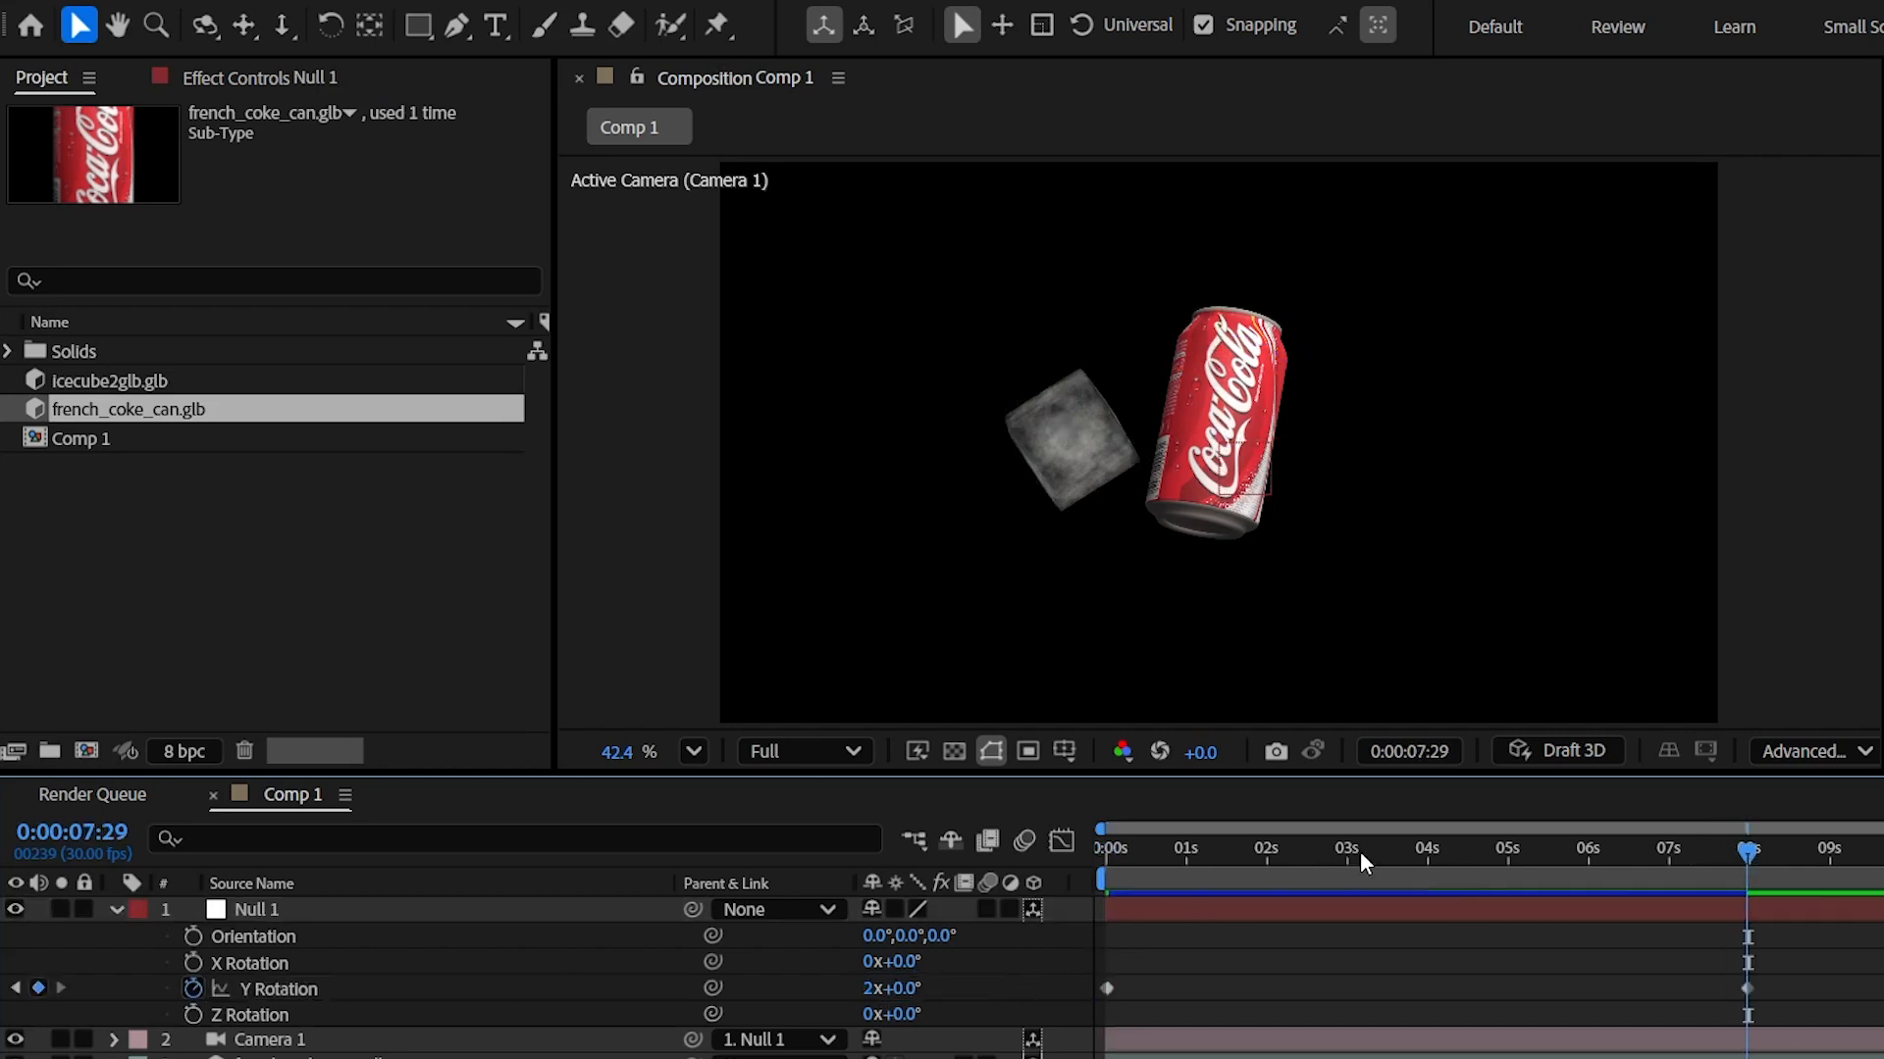
drag(1163, 849, 985, 858)
key(space)
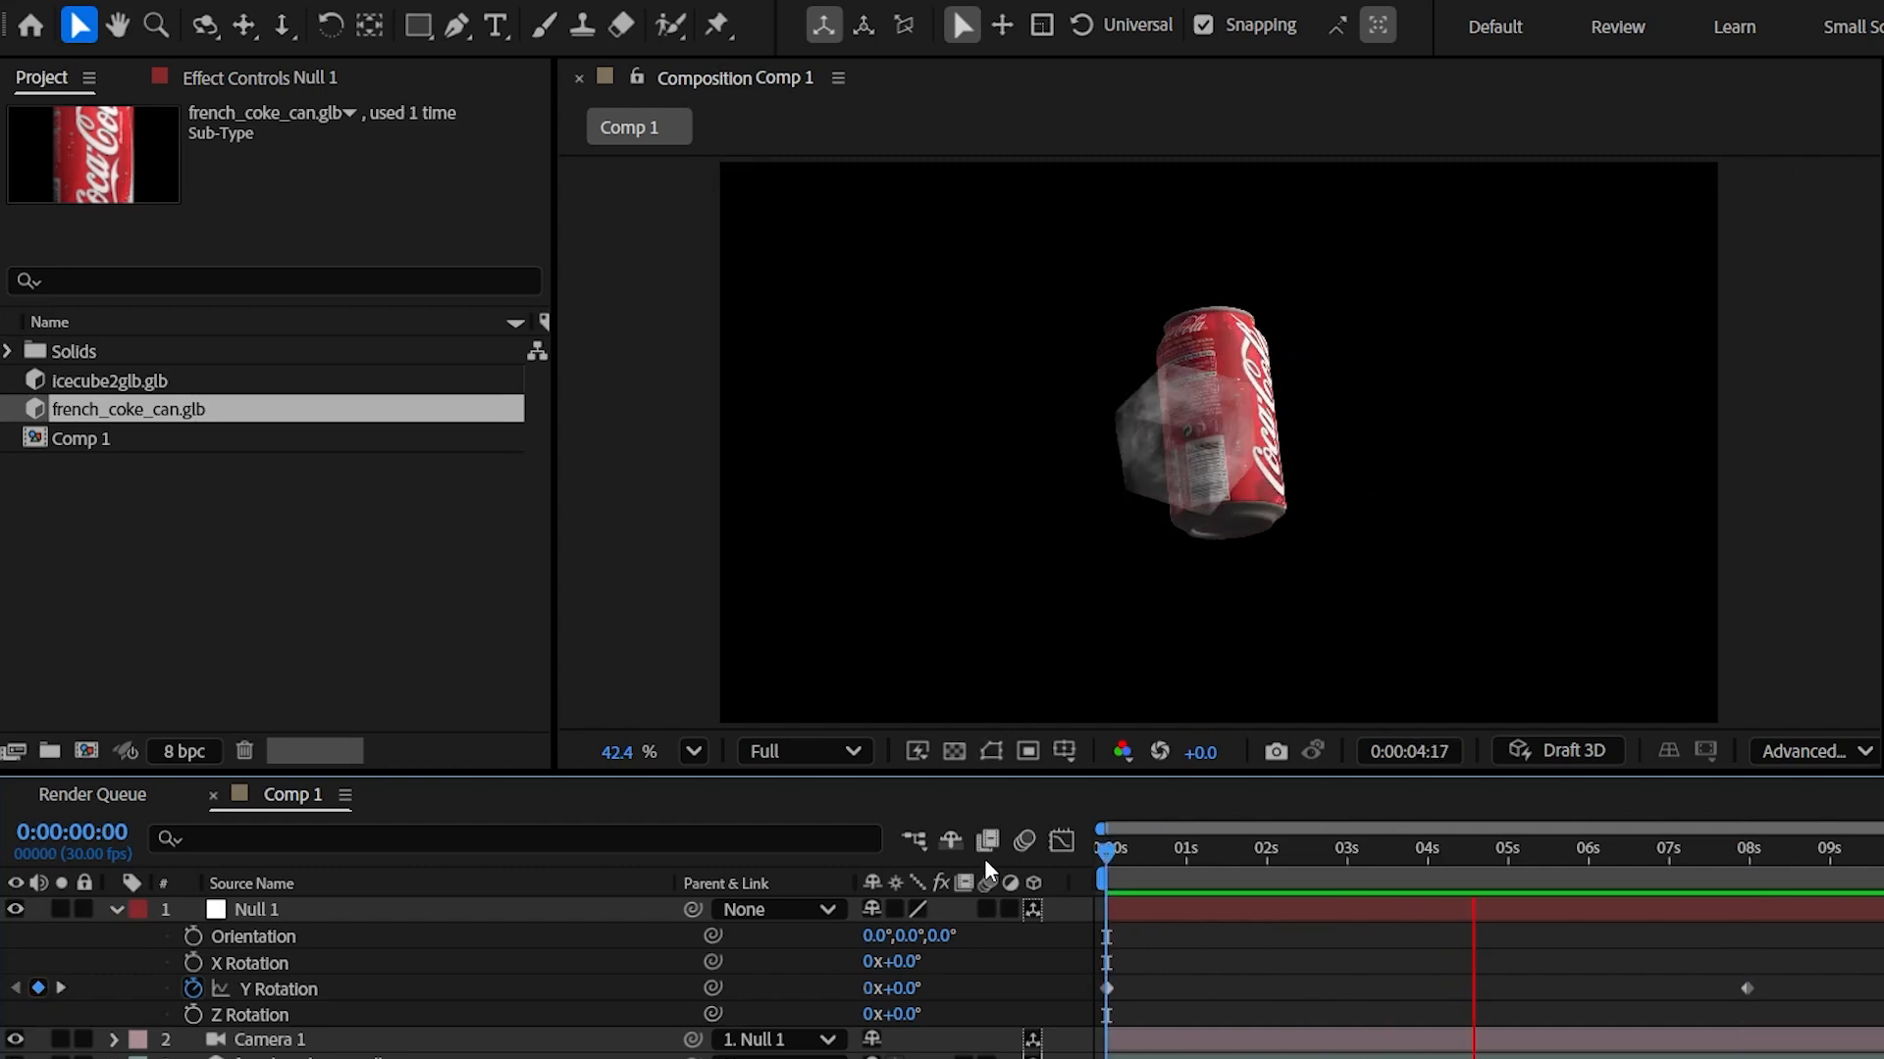
key(space)
- Parent french_coke_can.glb to Camera 1, preview, and keep Advanced 3D as the renderer
drag(1221, 852, 118, 888)
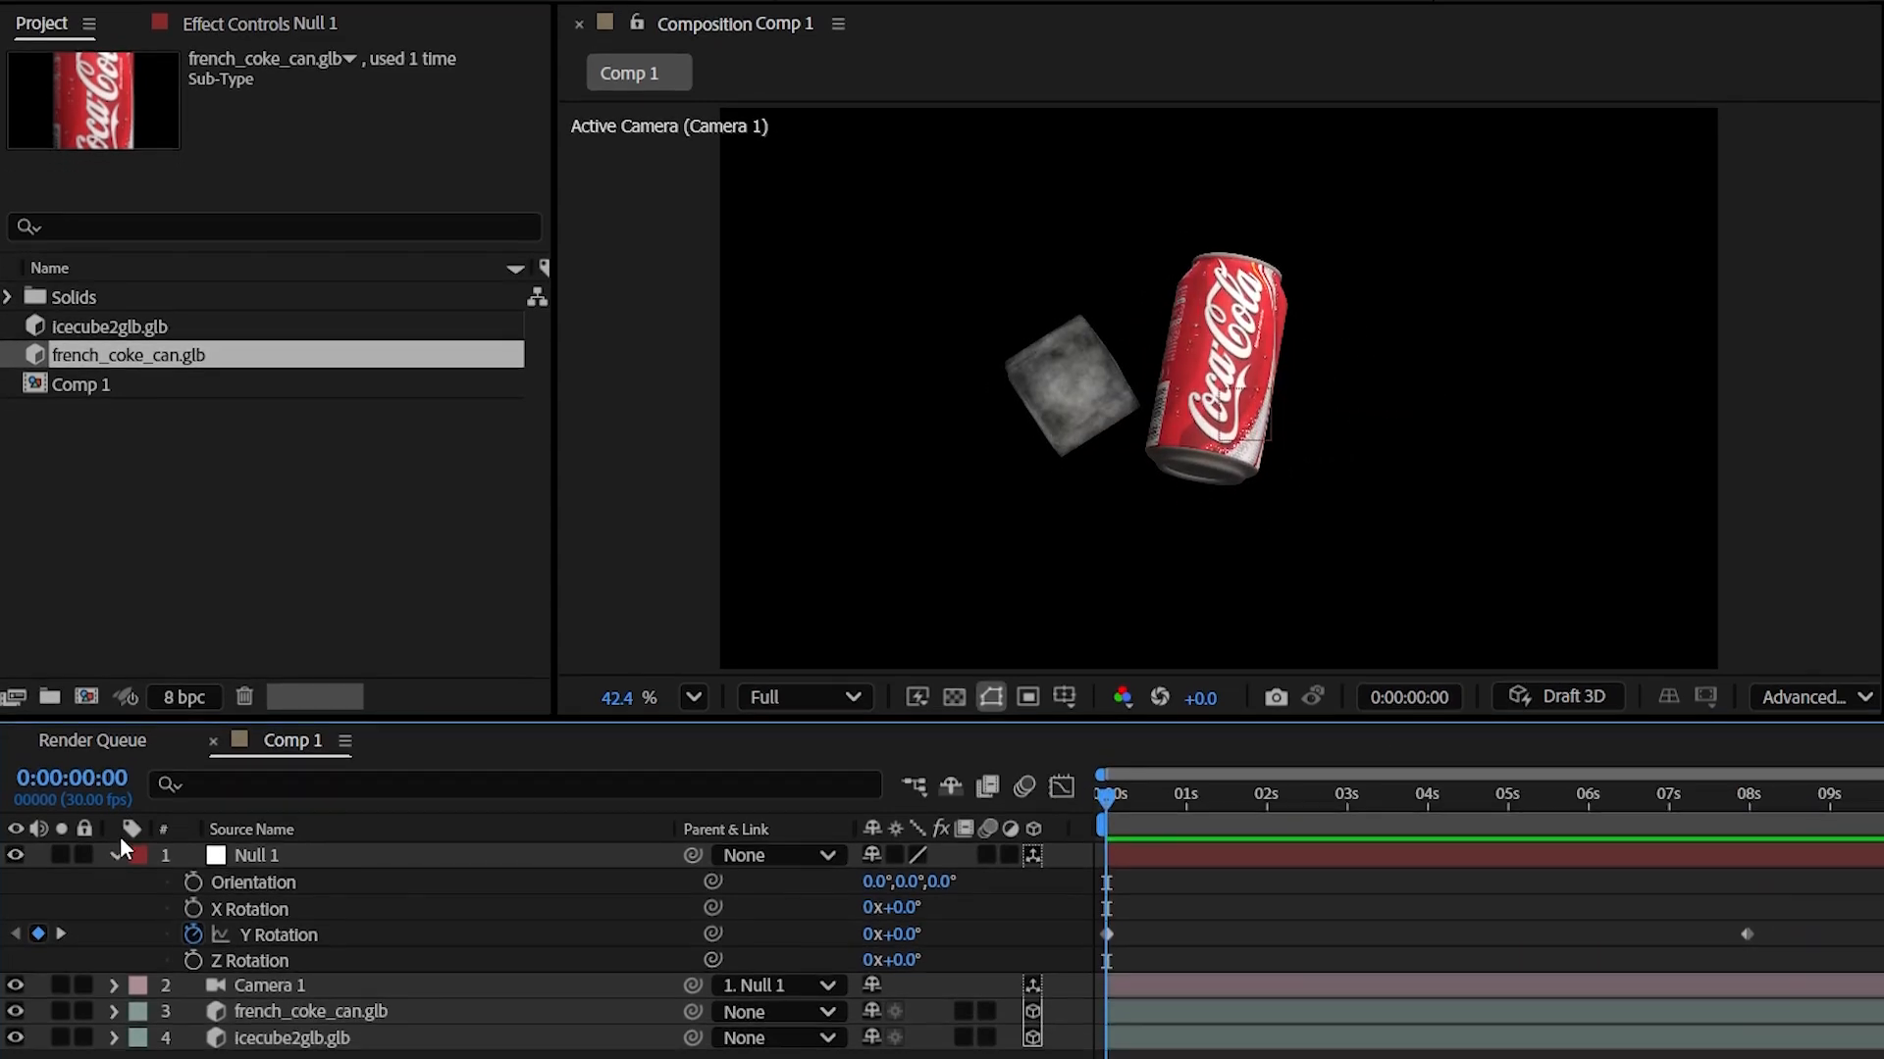
click(370, 977)
drag(695, 978, 280, 952)
key(space)
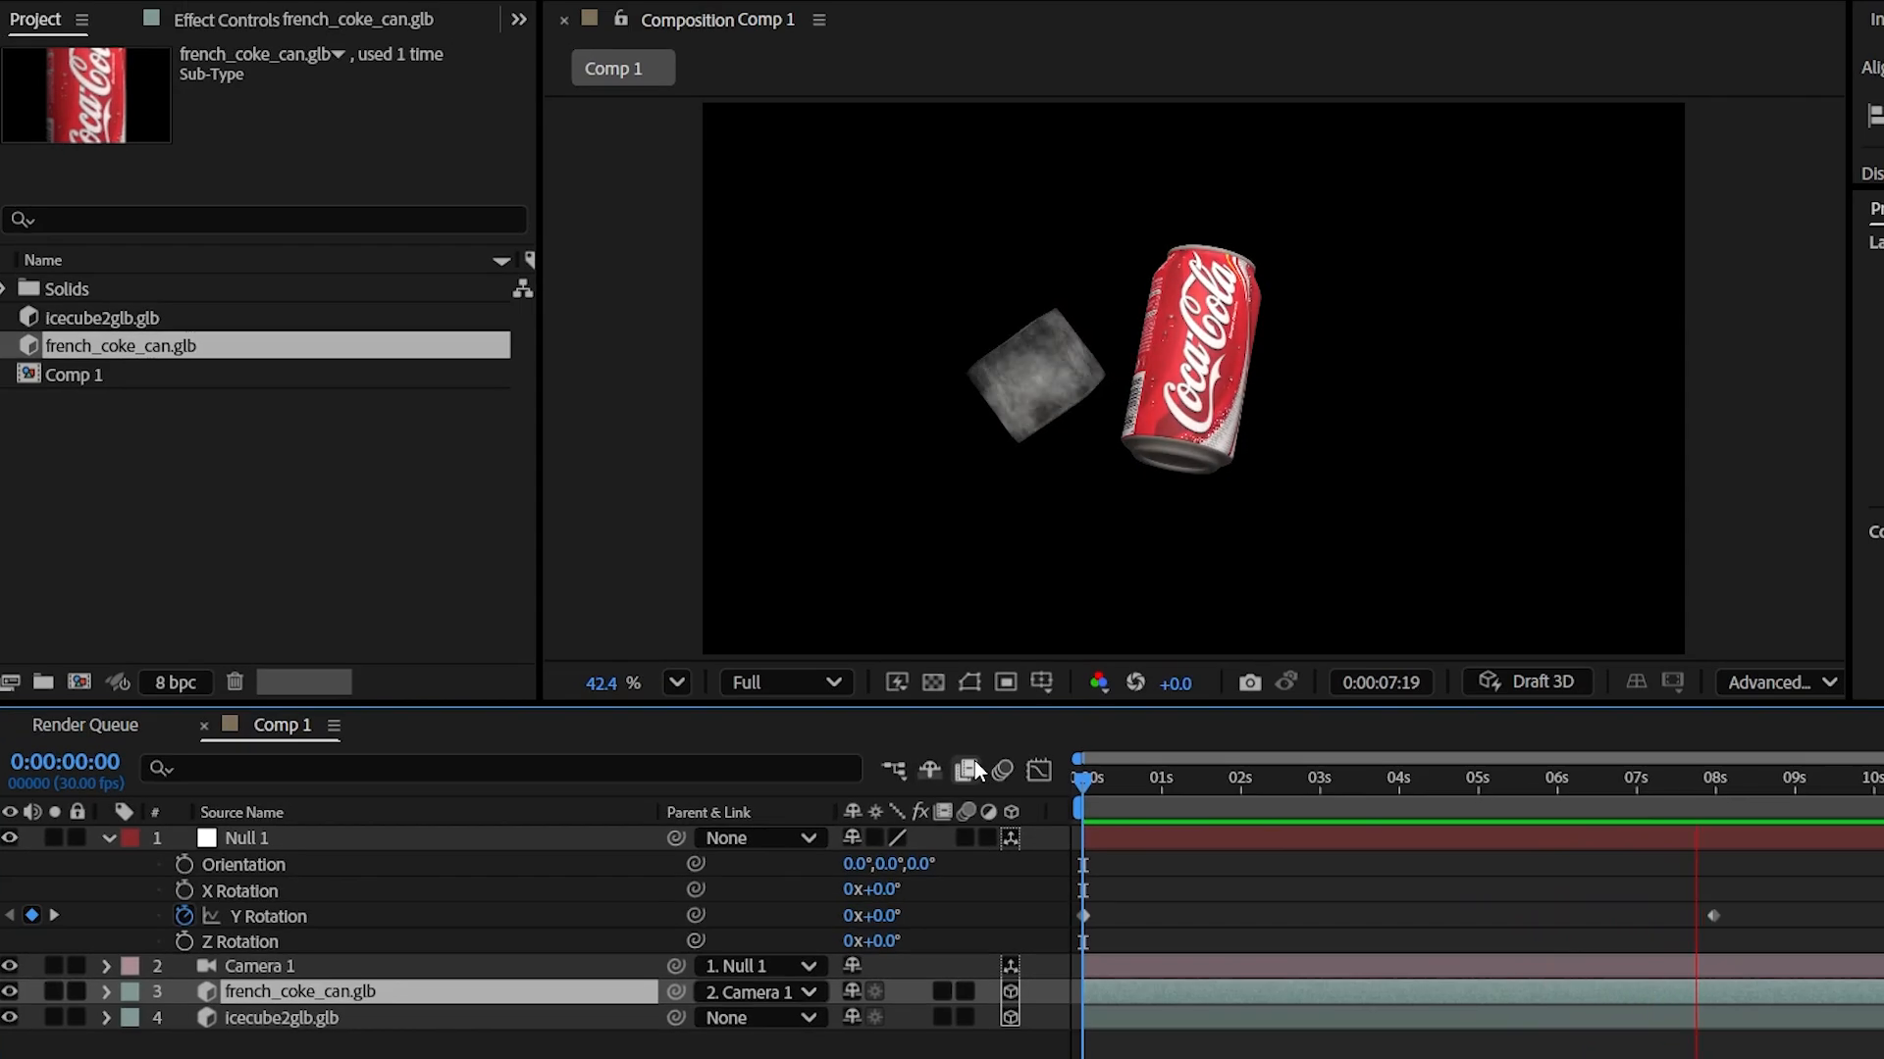
key(space)
click(1800, 675)
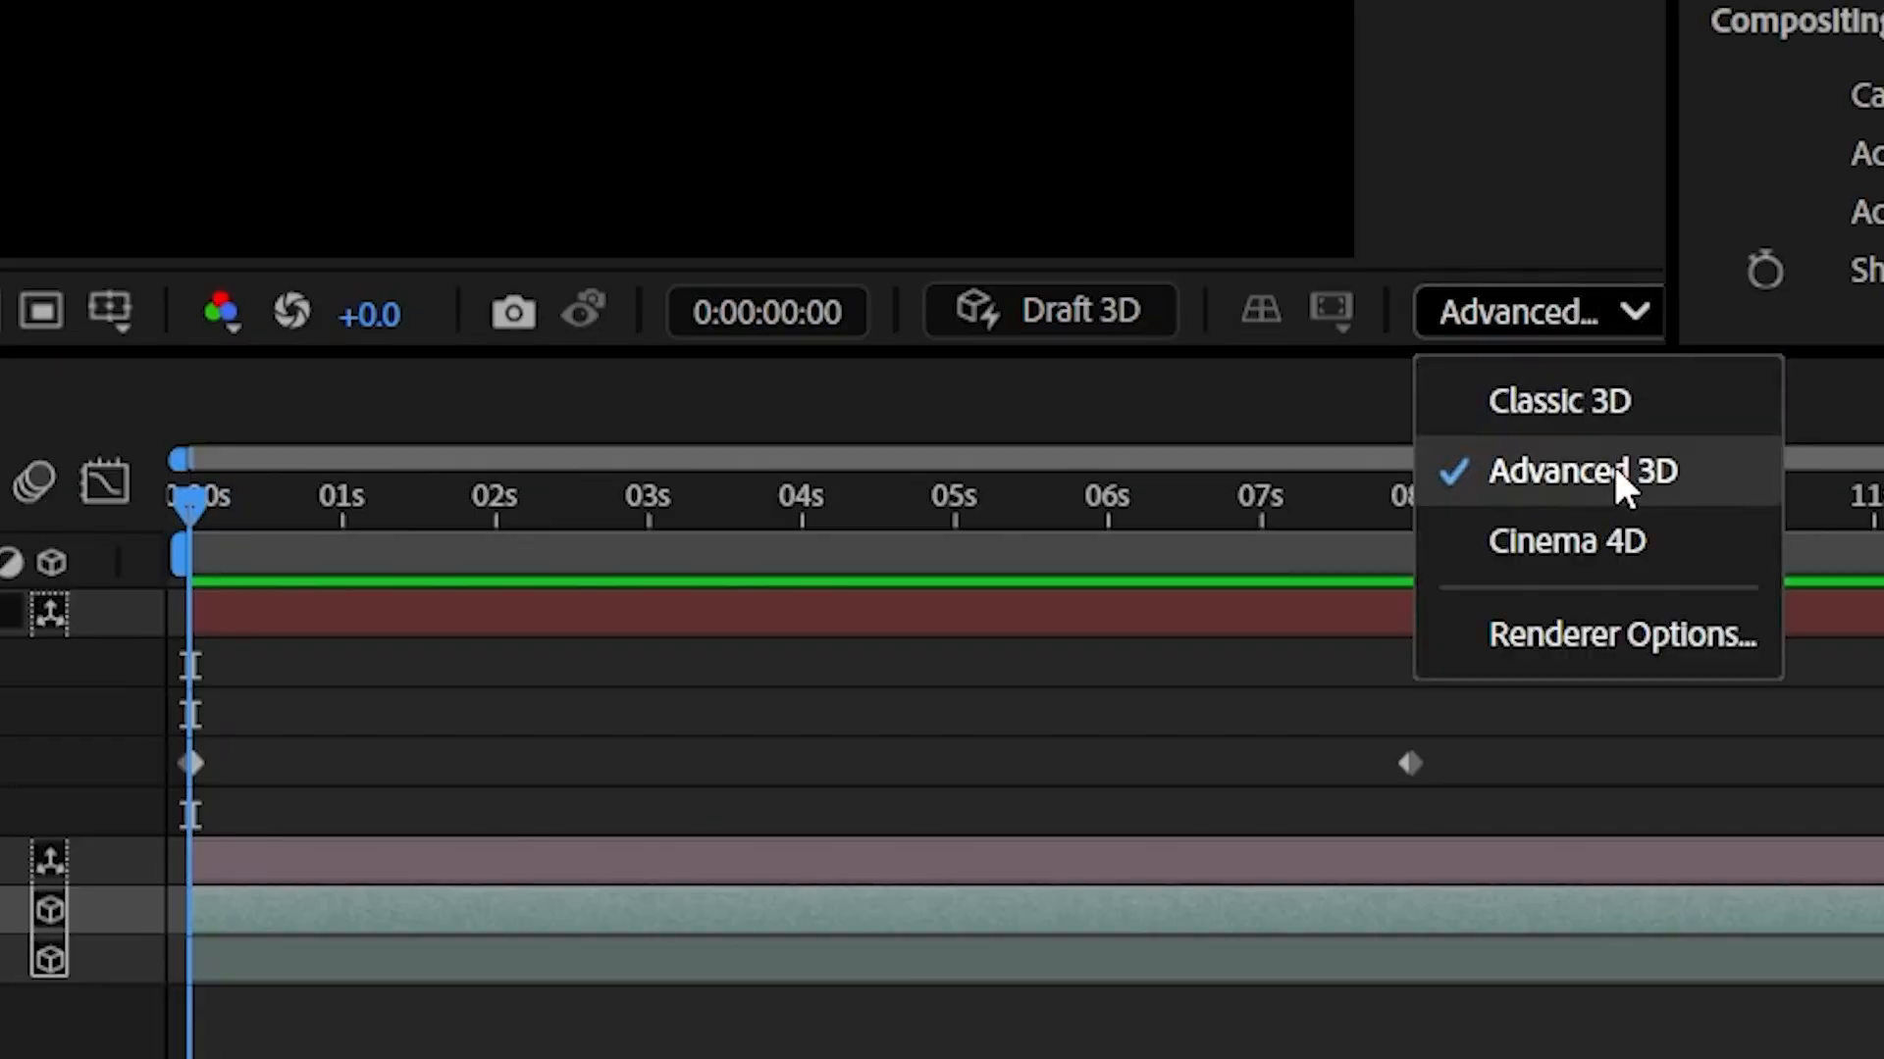
click(1634, 310)
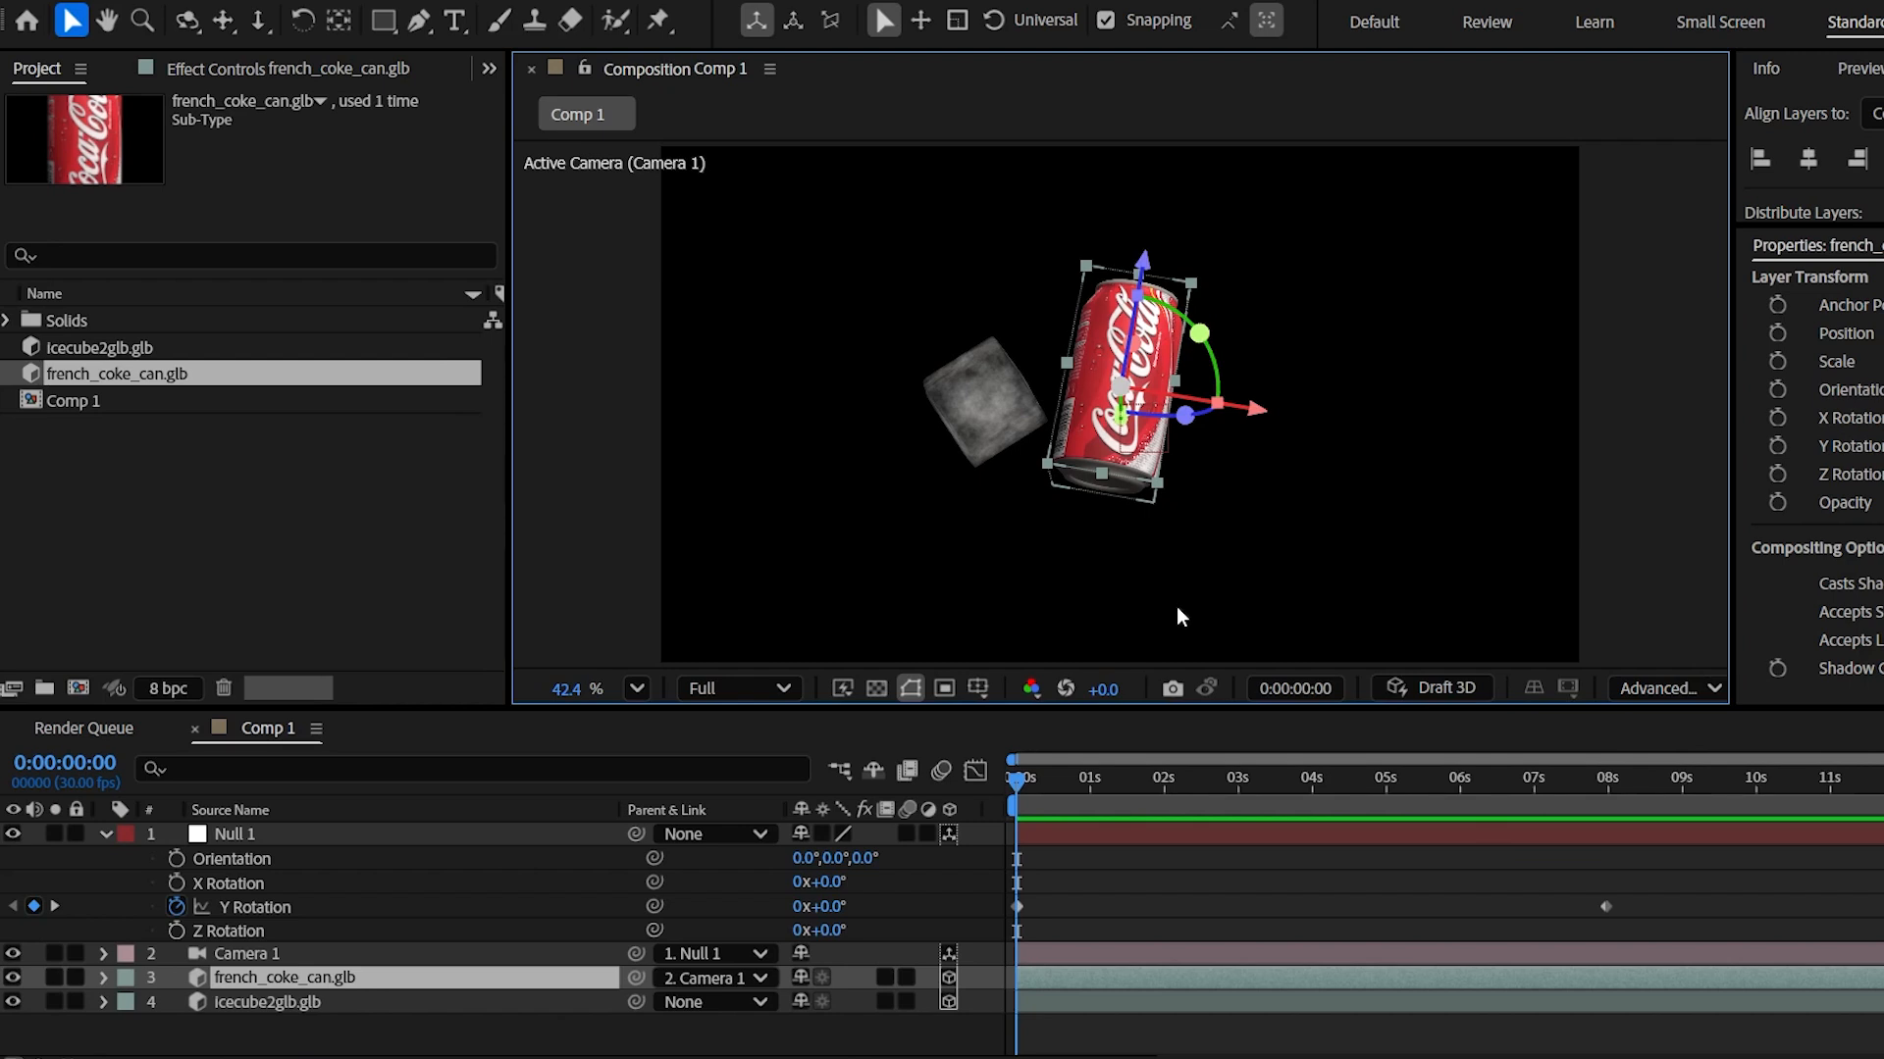
- Turn the Coke can's Accepts Lights option Off at 1:12
key(space)
drag(1067, 779, 1119, 780)
click(104, 978)
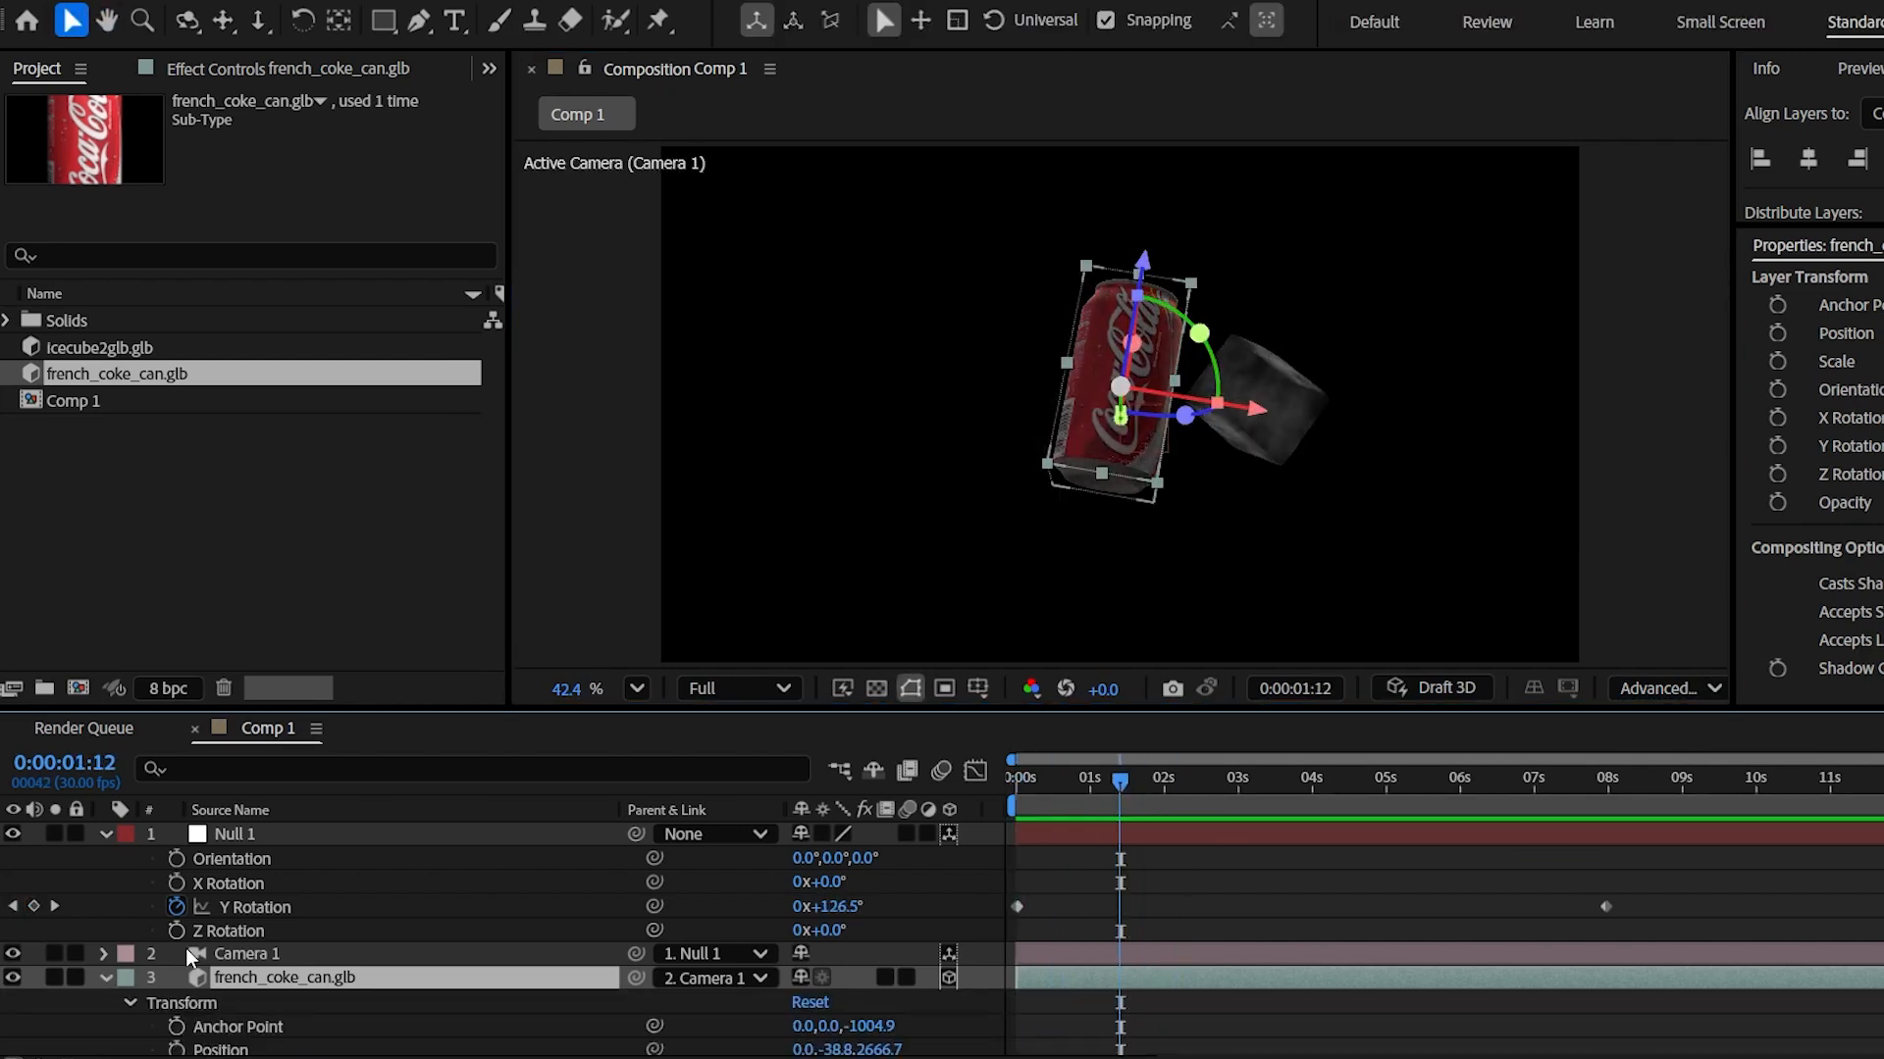
scroll(157, 956, down, 3)
click(131, 1020)
scroll(392, 981, down, 1)
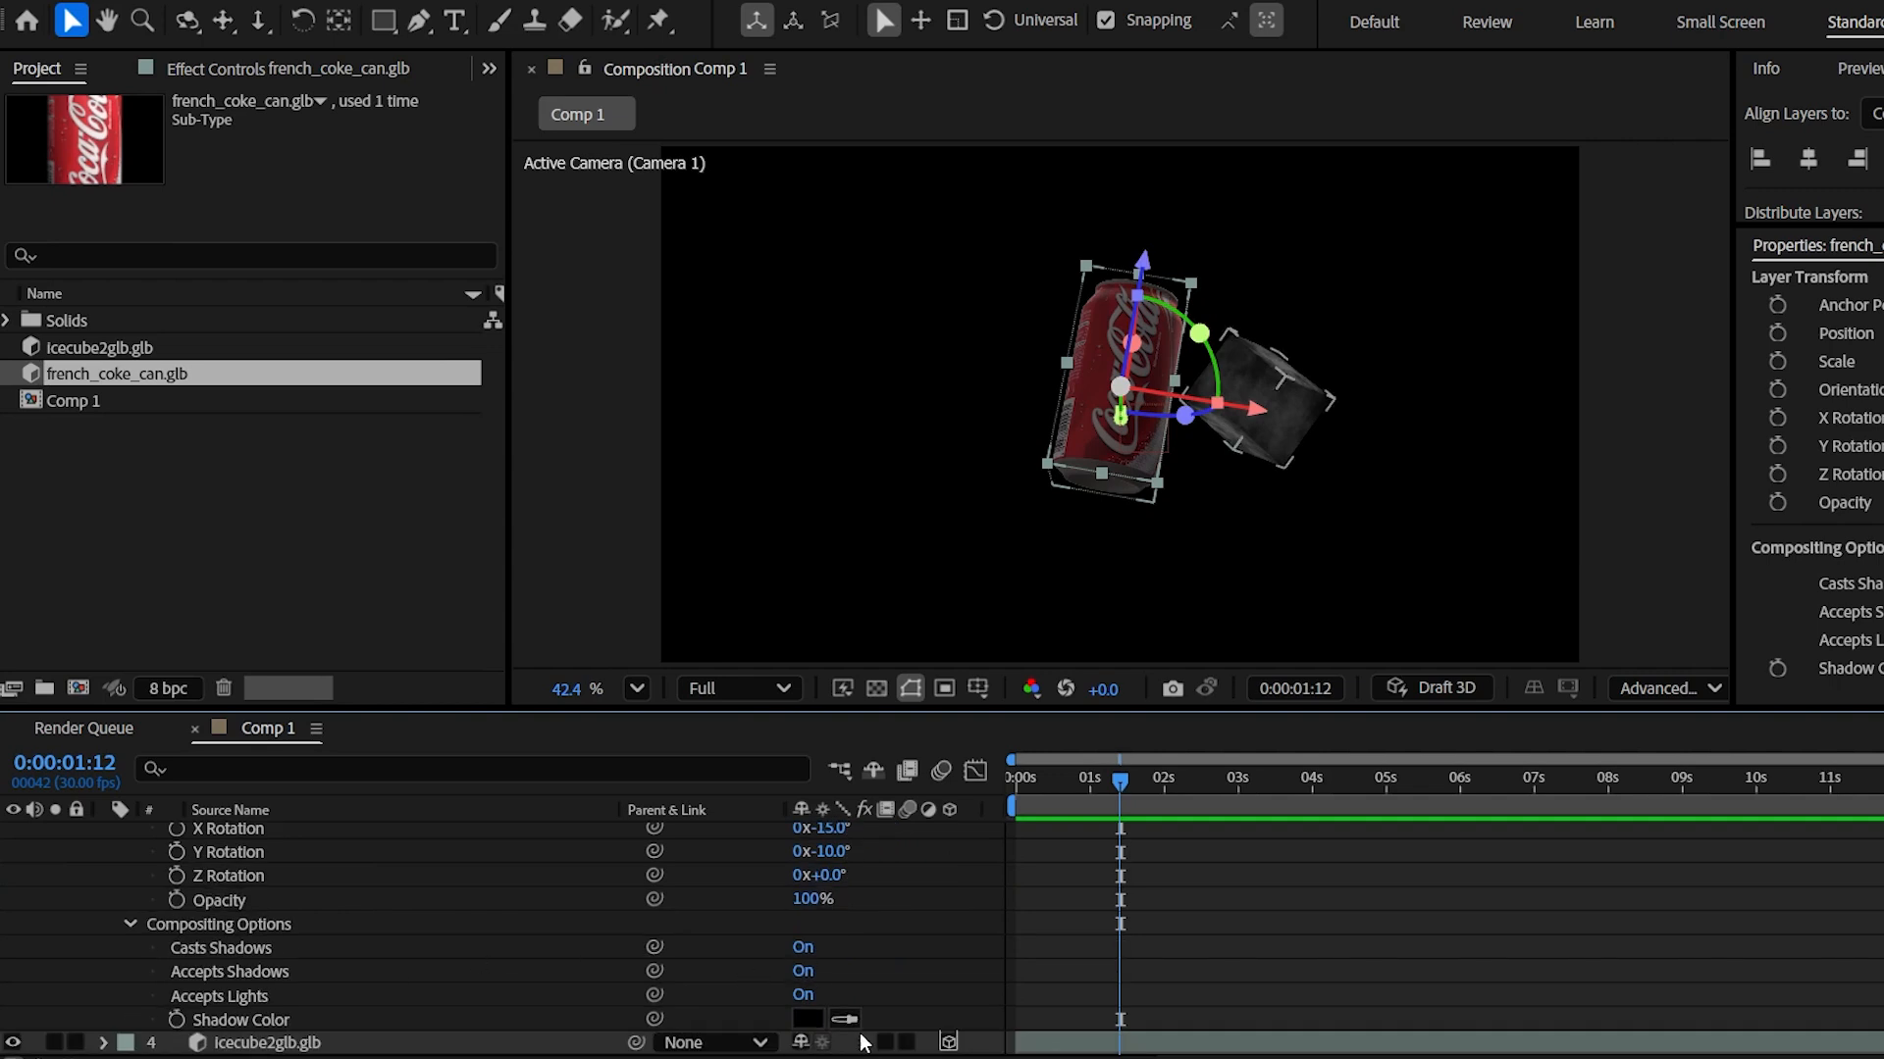
click(803, 995)
- Preview from the start, switch Accepts Lights back On, and collapse the layers
click(1004, 779)
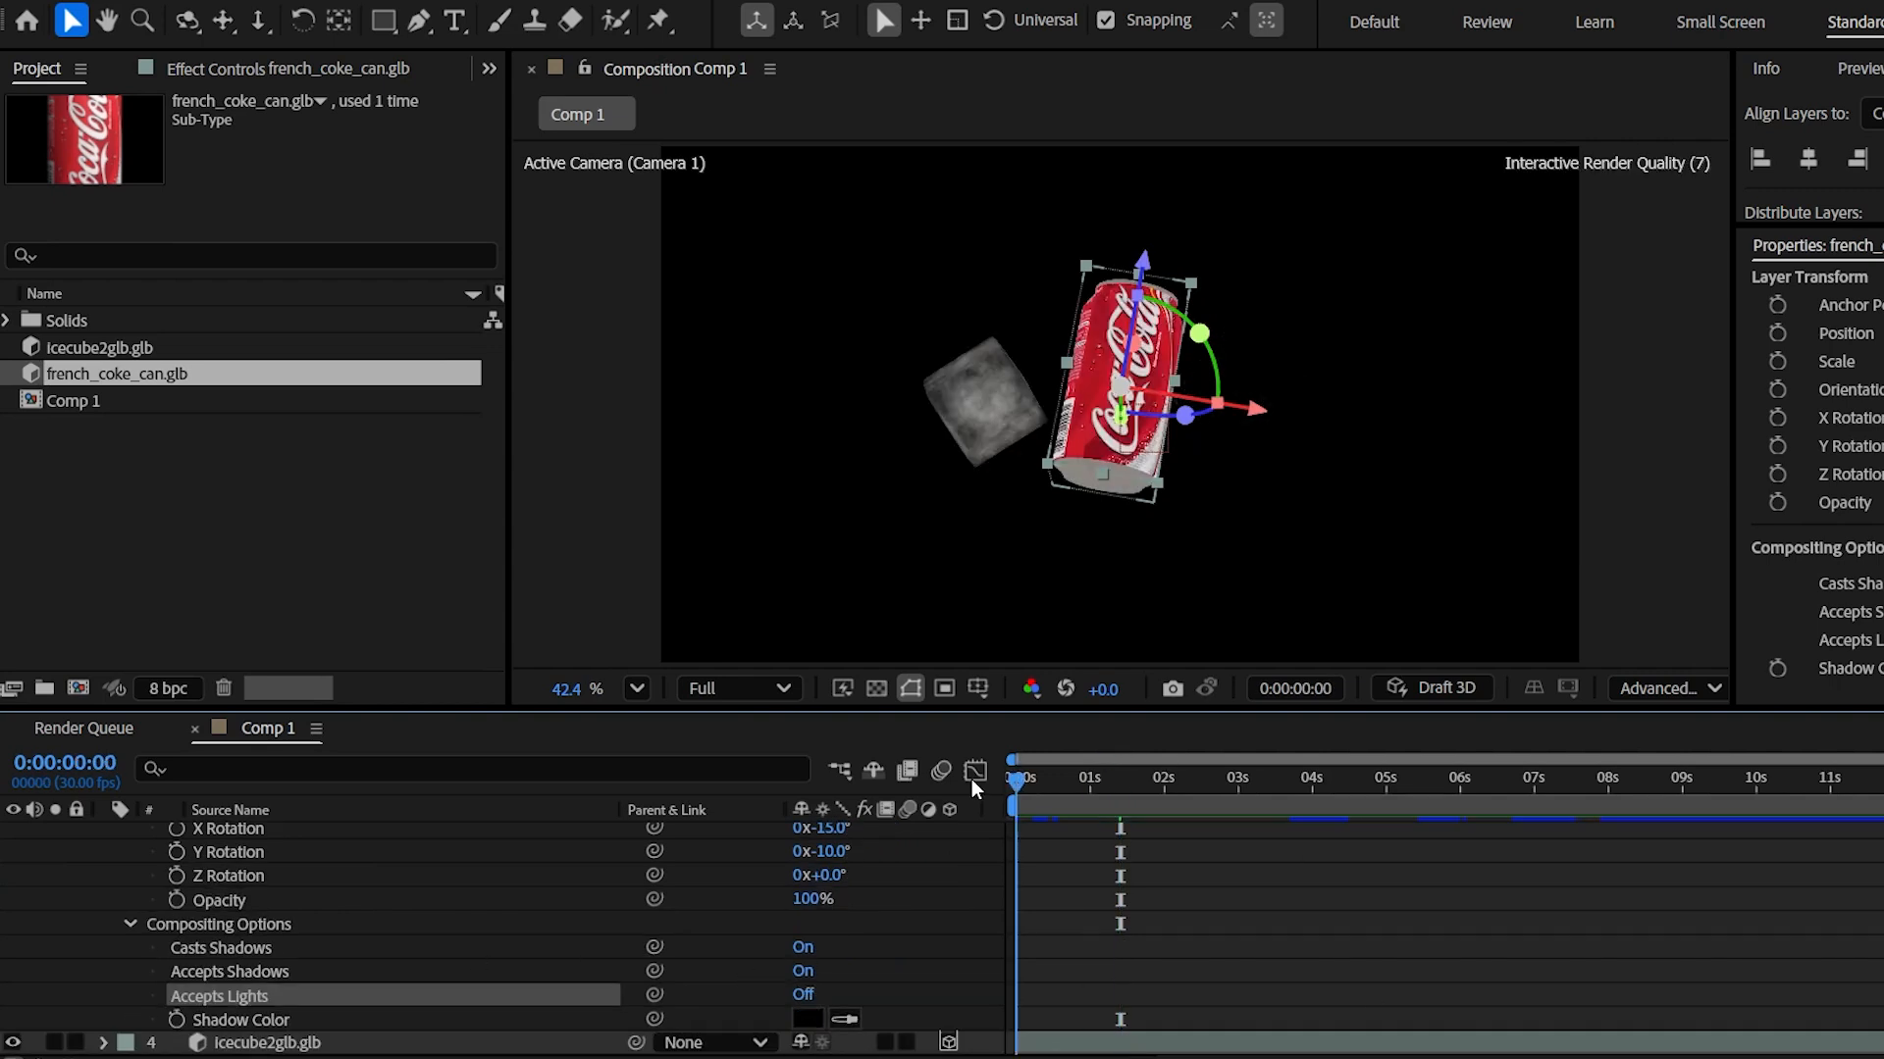
key(space)
key(space)
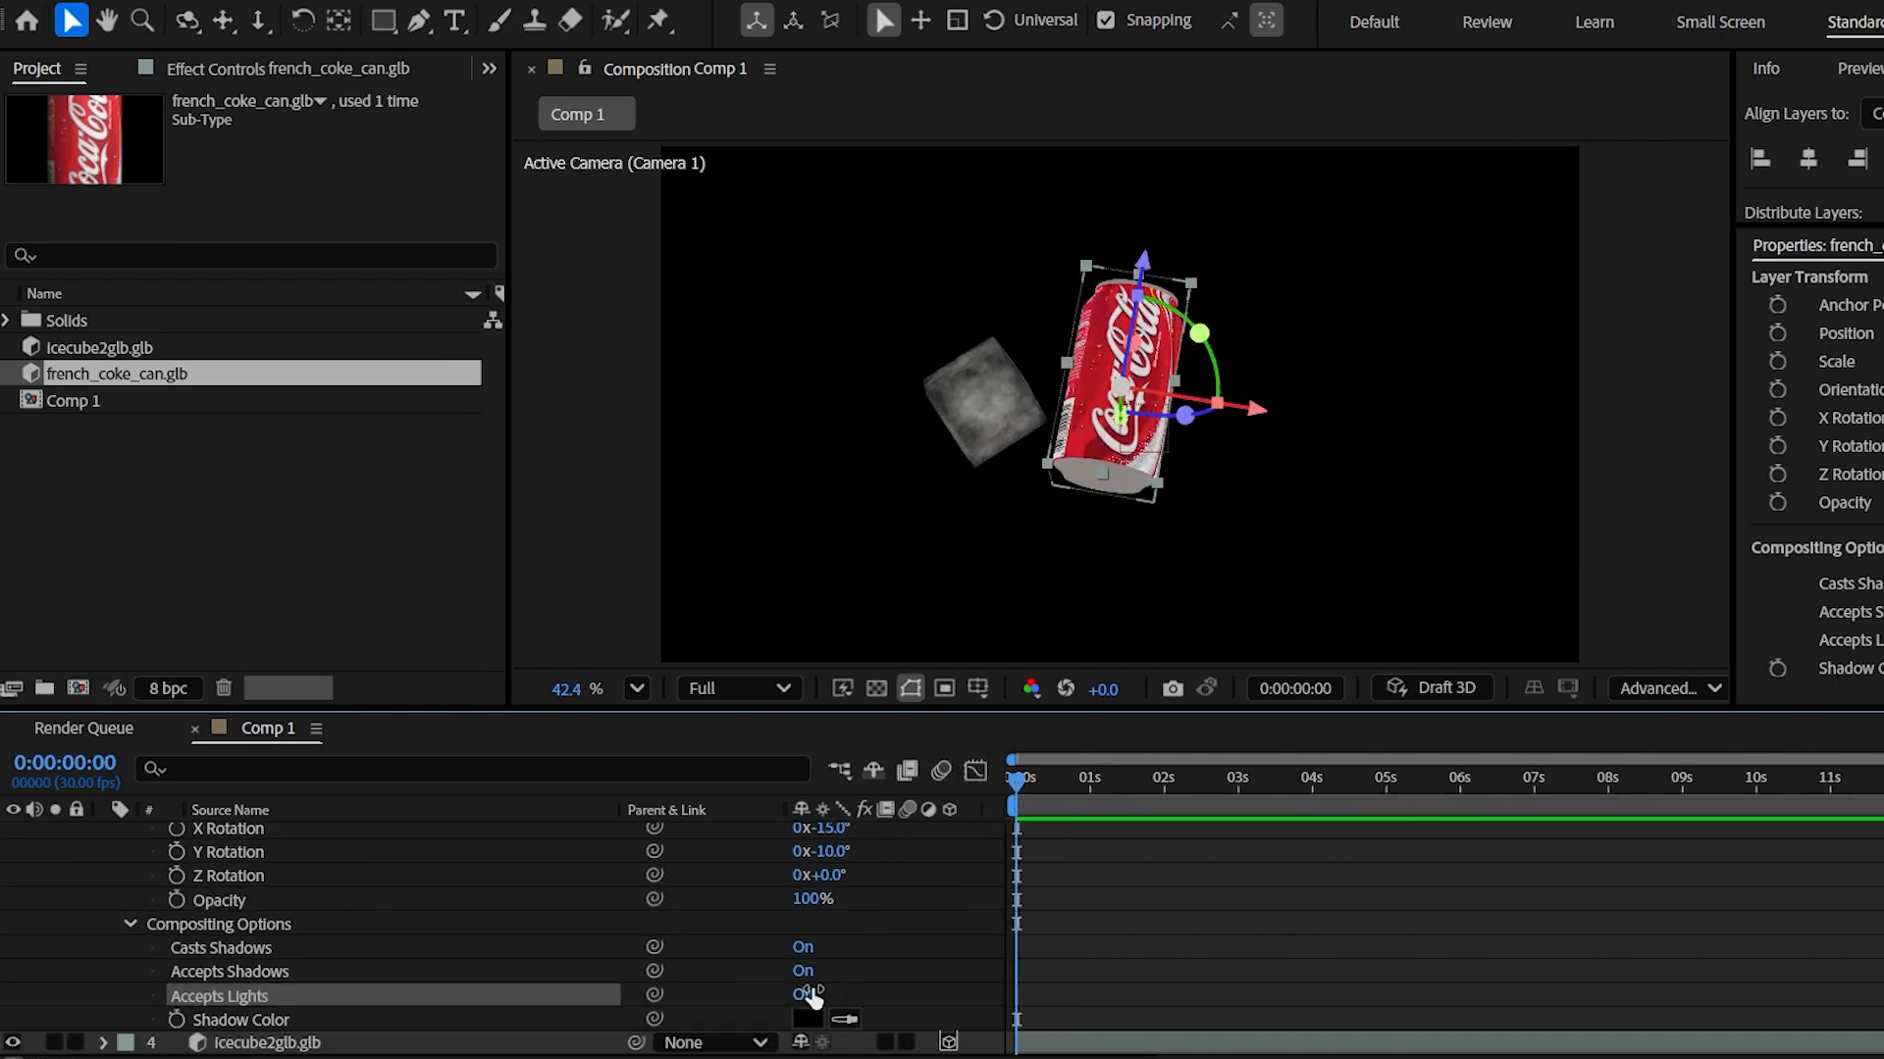
click(810, 994)
scroll(392, 974, up, 4)
click(104, 971)
click(104, 833)
click(413, 984)
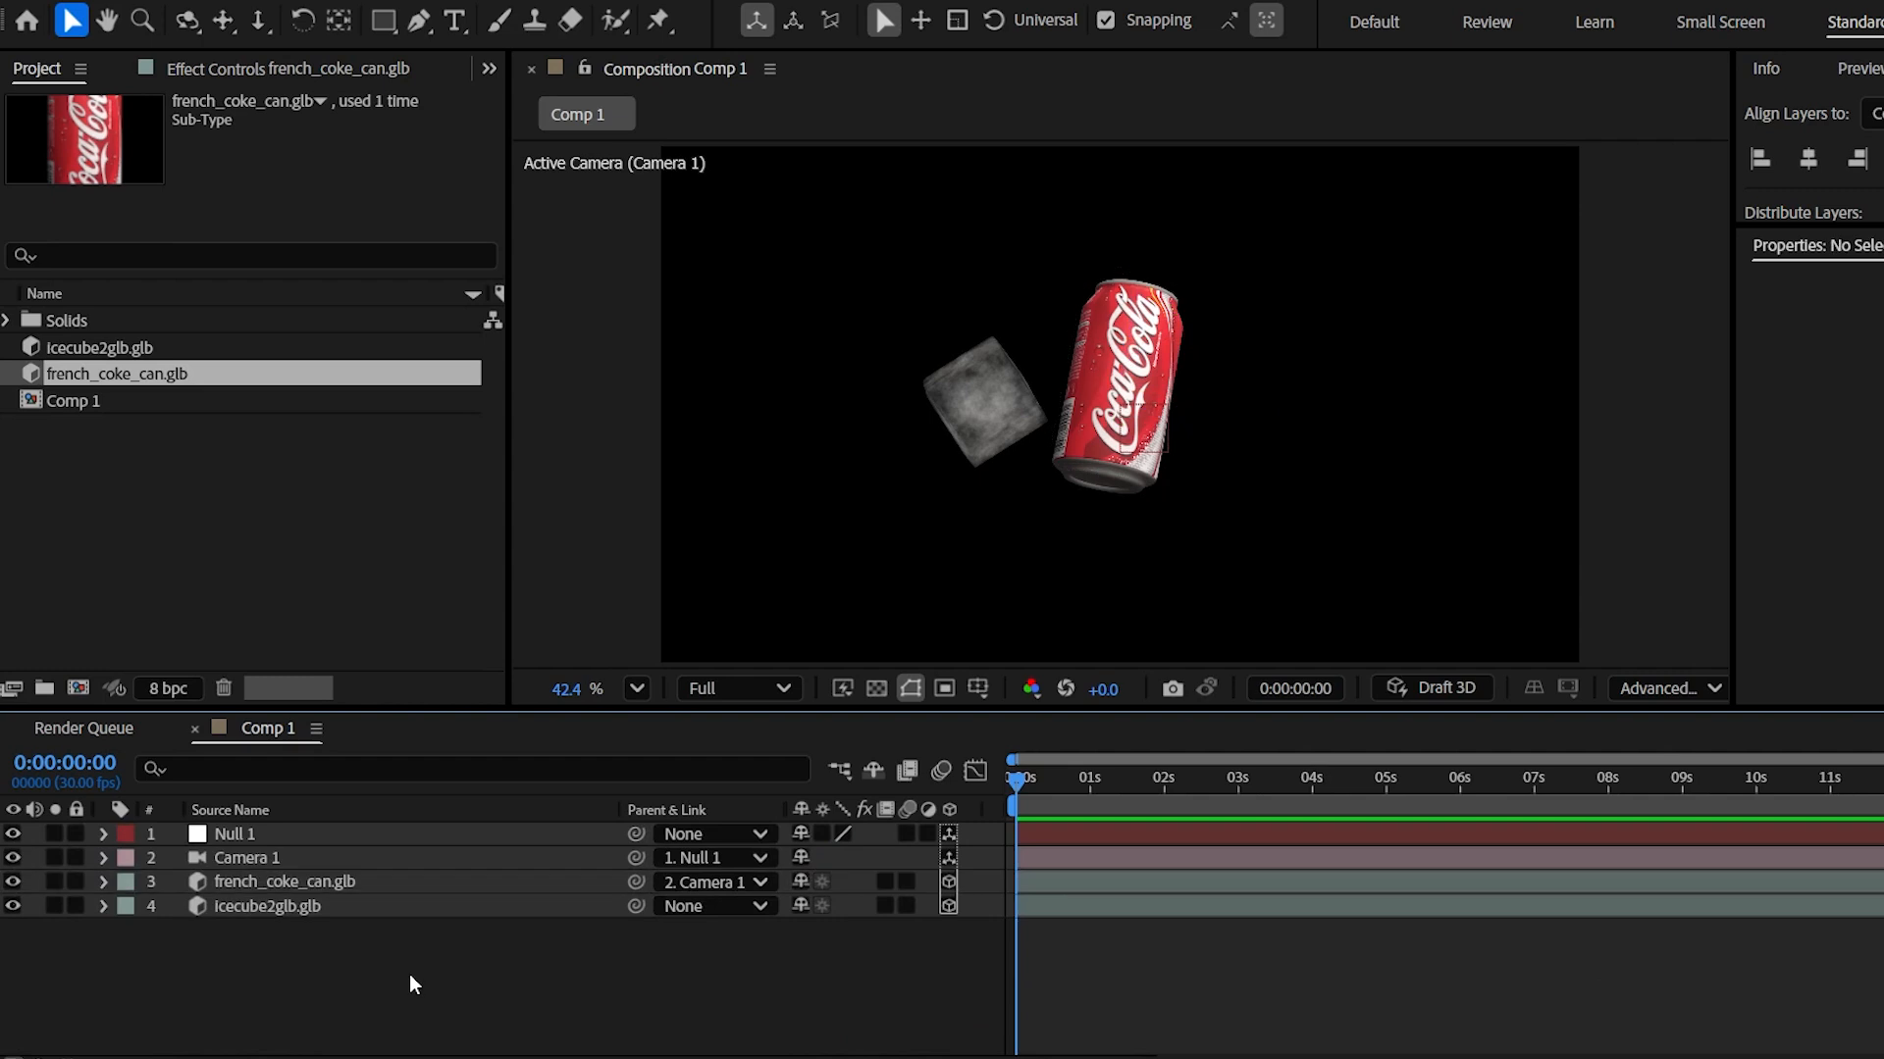
- Duplicate the ice cube layer
click(308, 909)
key(s)
key(ctrl+d)
- Move the duplicated ice cube to the right of the can and preview
key(p)
drag(813, 931, 849, 1001)
key(r)
key(space)
key(space)
drag(1071, 788, 993, 797)
click(726, 942)
click(345, 908)
- Duplicate another ice cube, place it beside the can, and preview
key(ctrl+d)
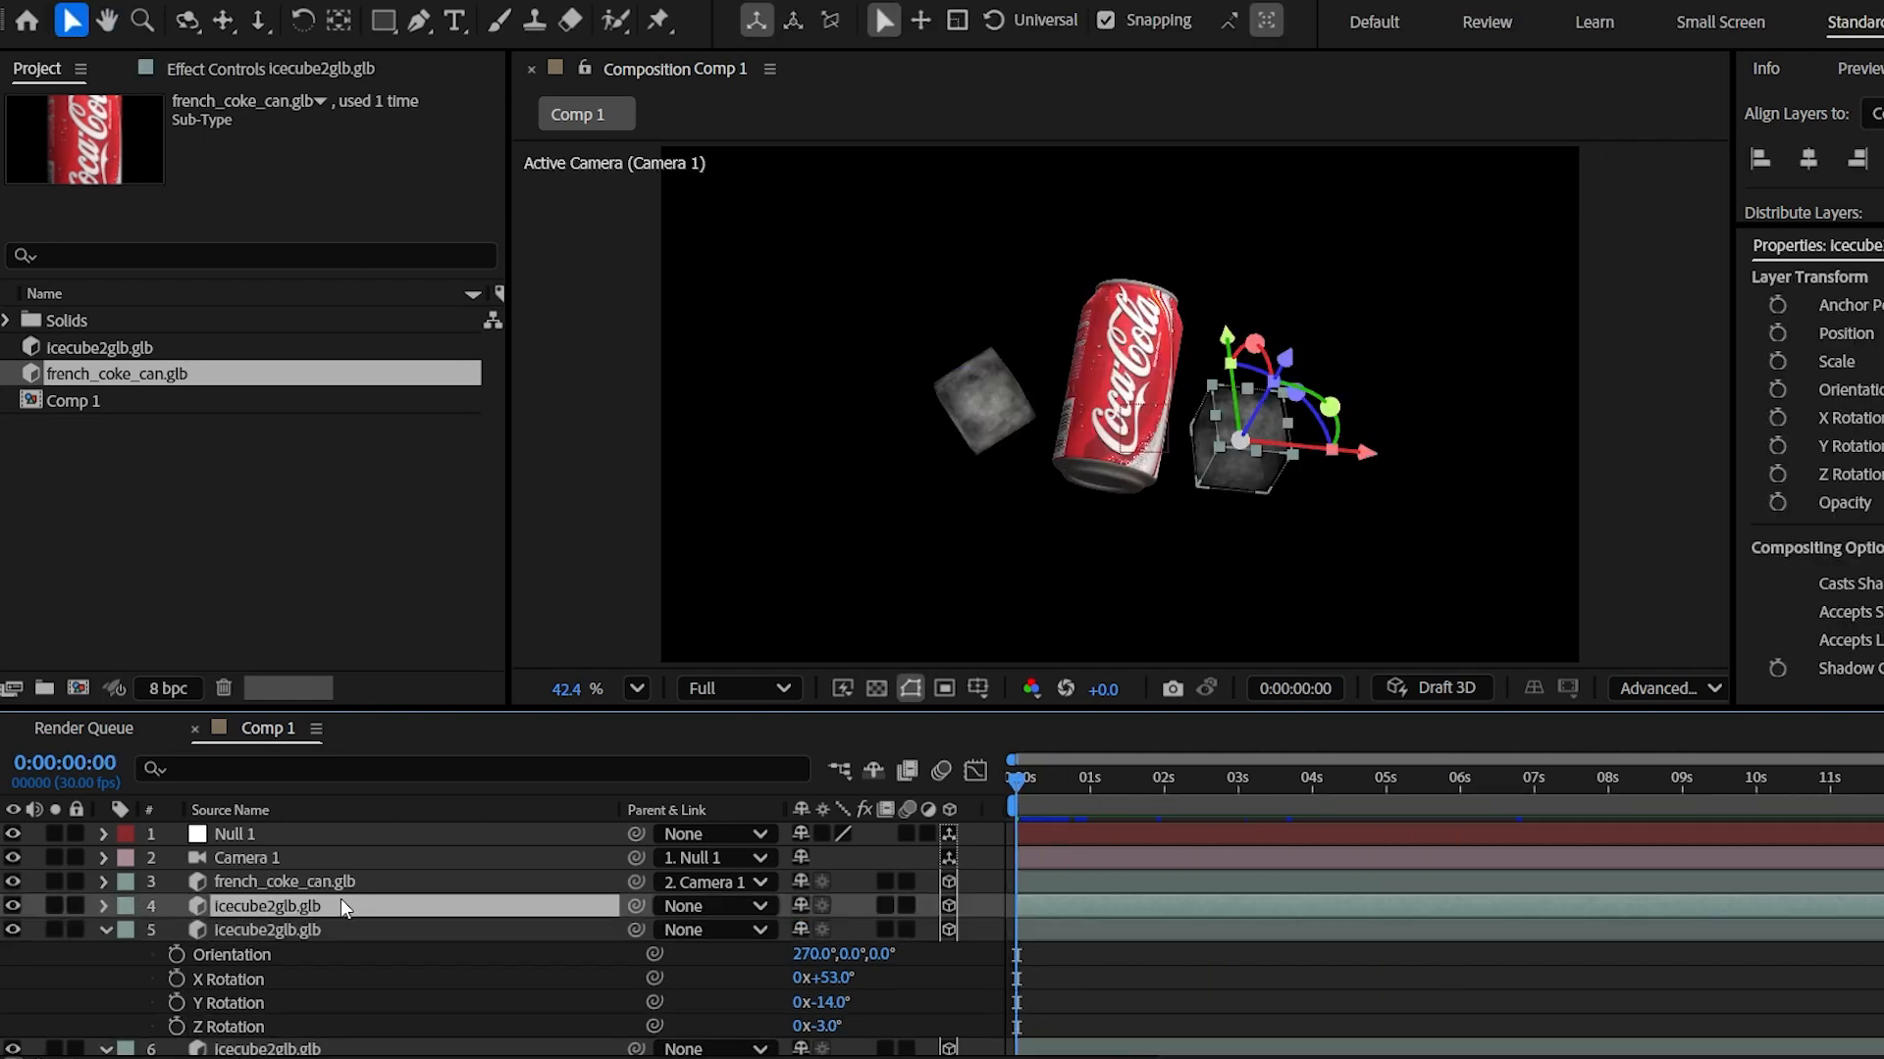
key(p)
click(521, 1026)
drag(903, 934, 423, 991)
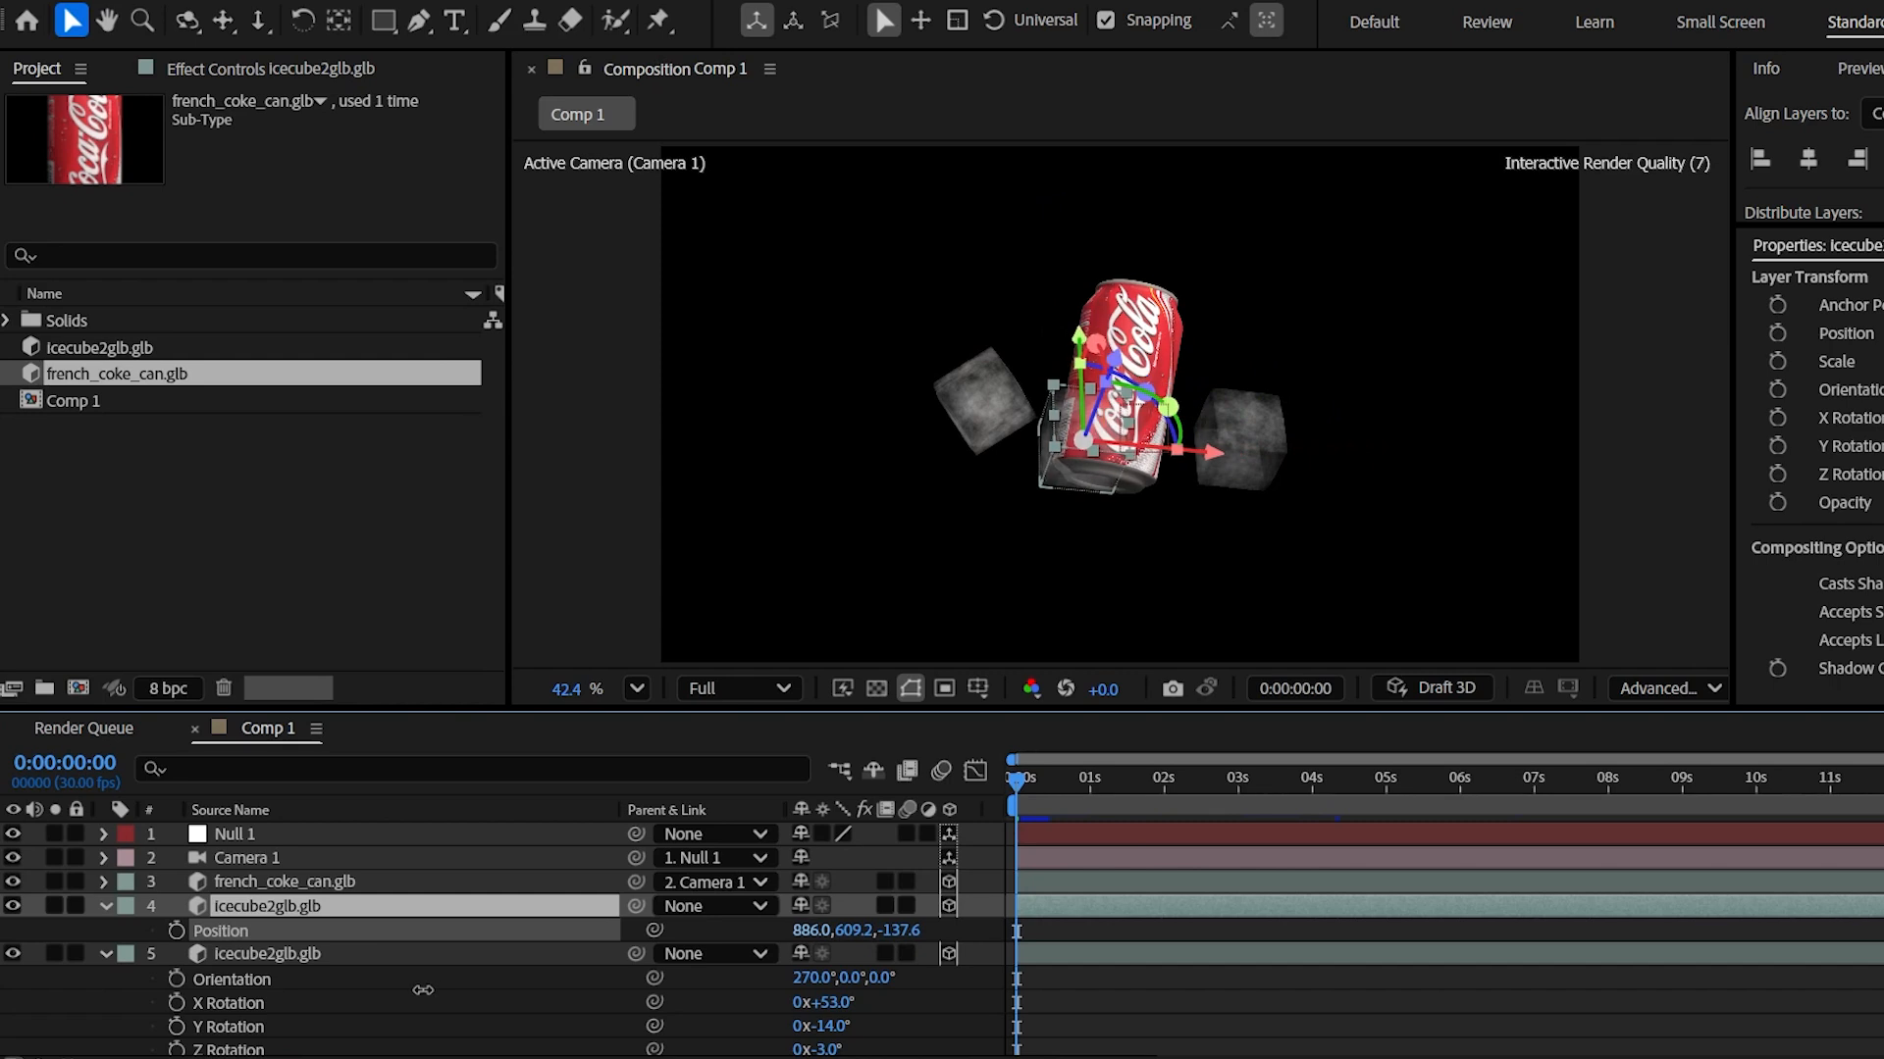
key(space)
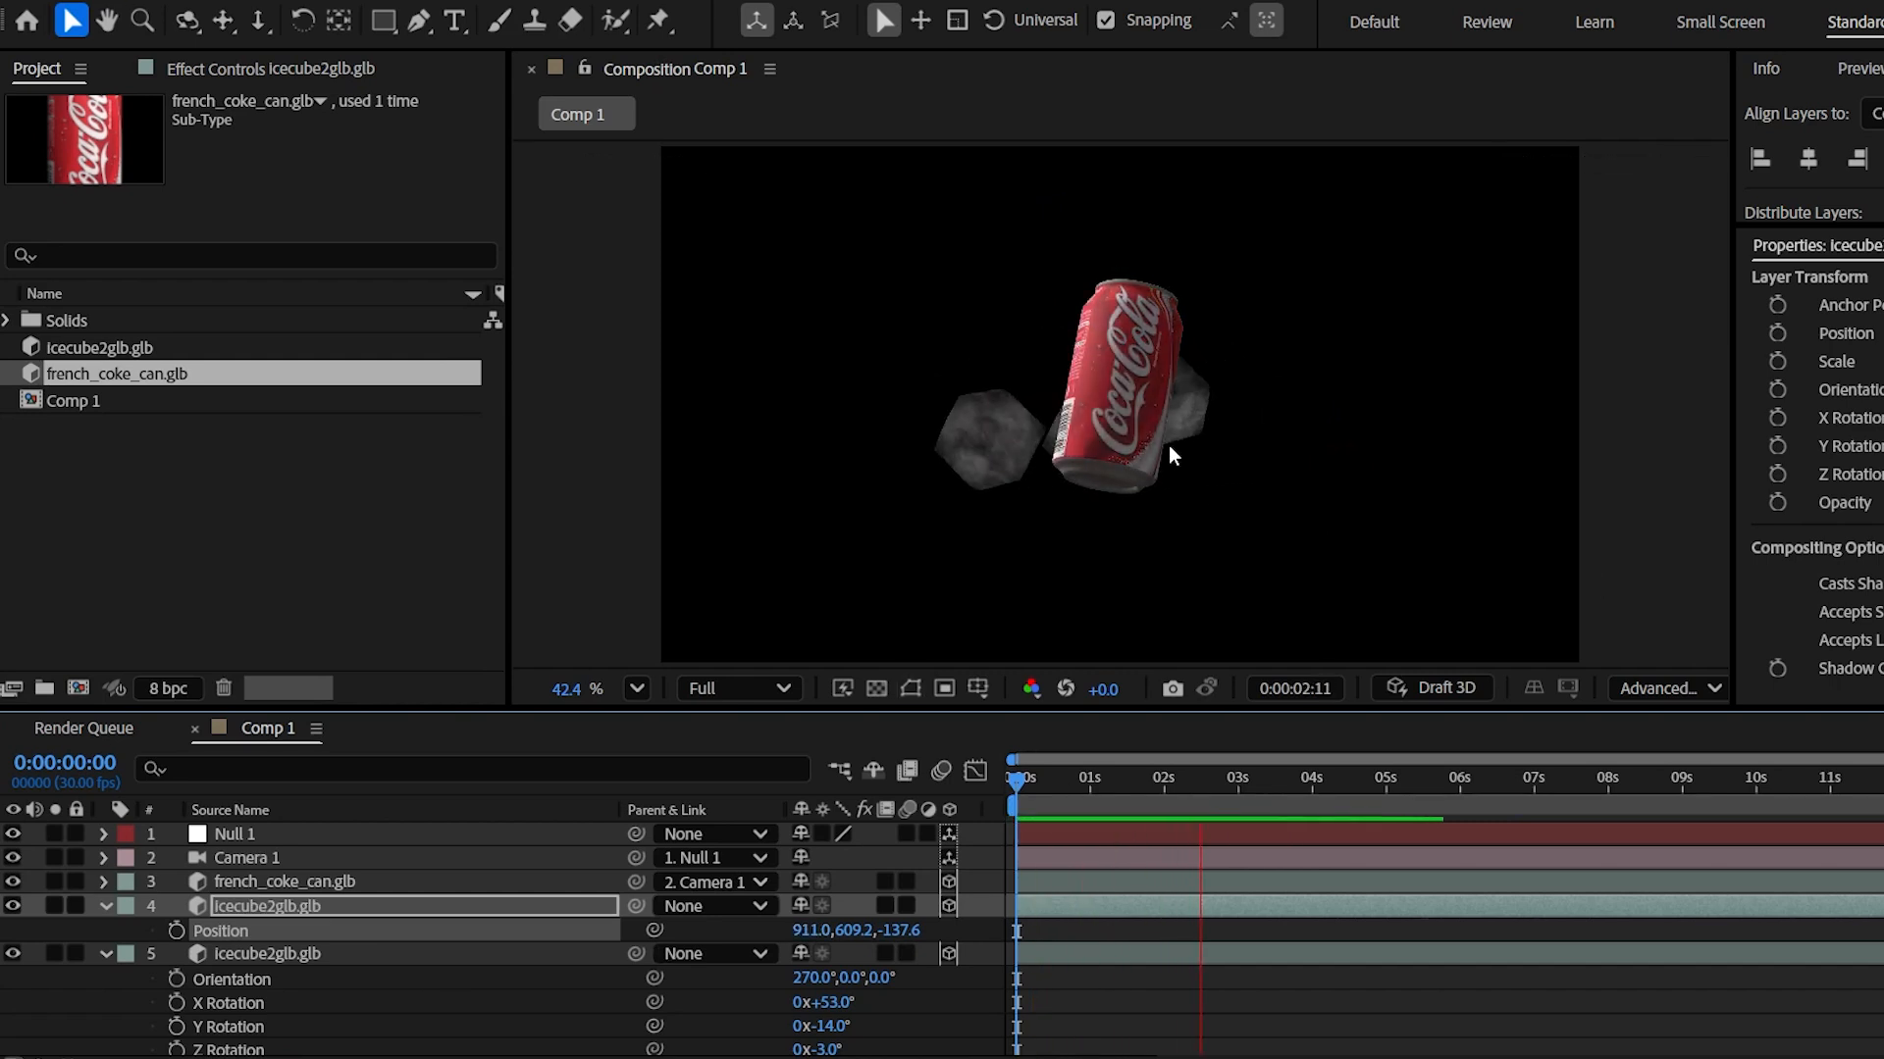
key(space)
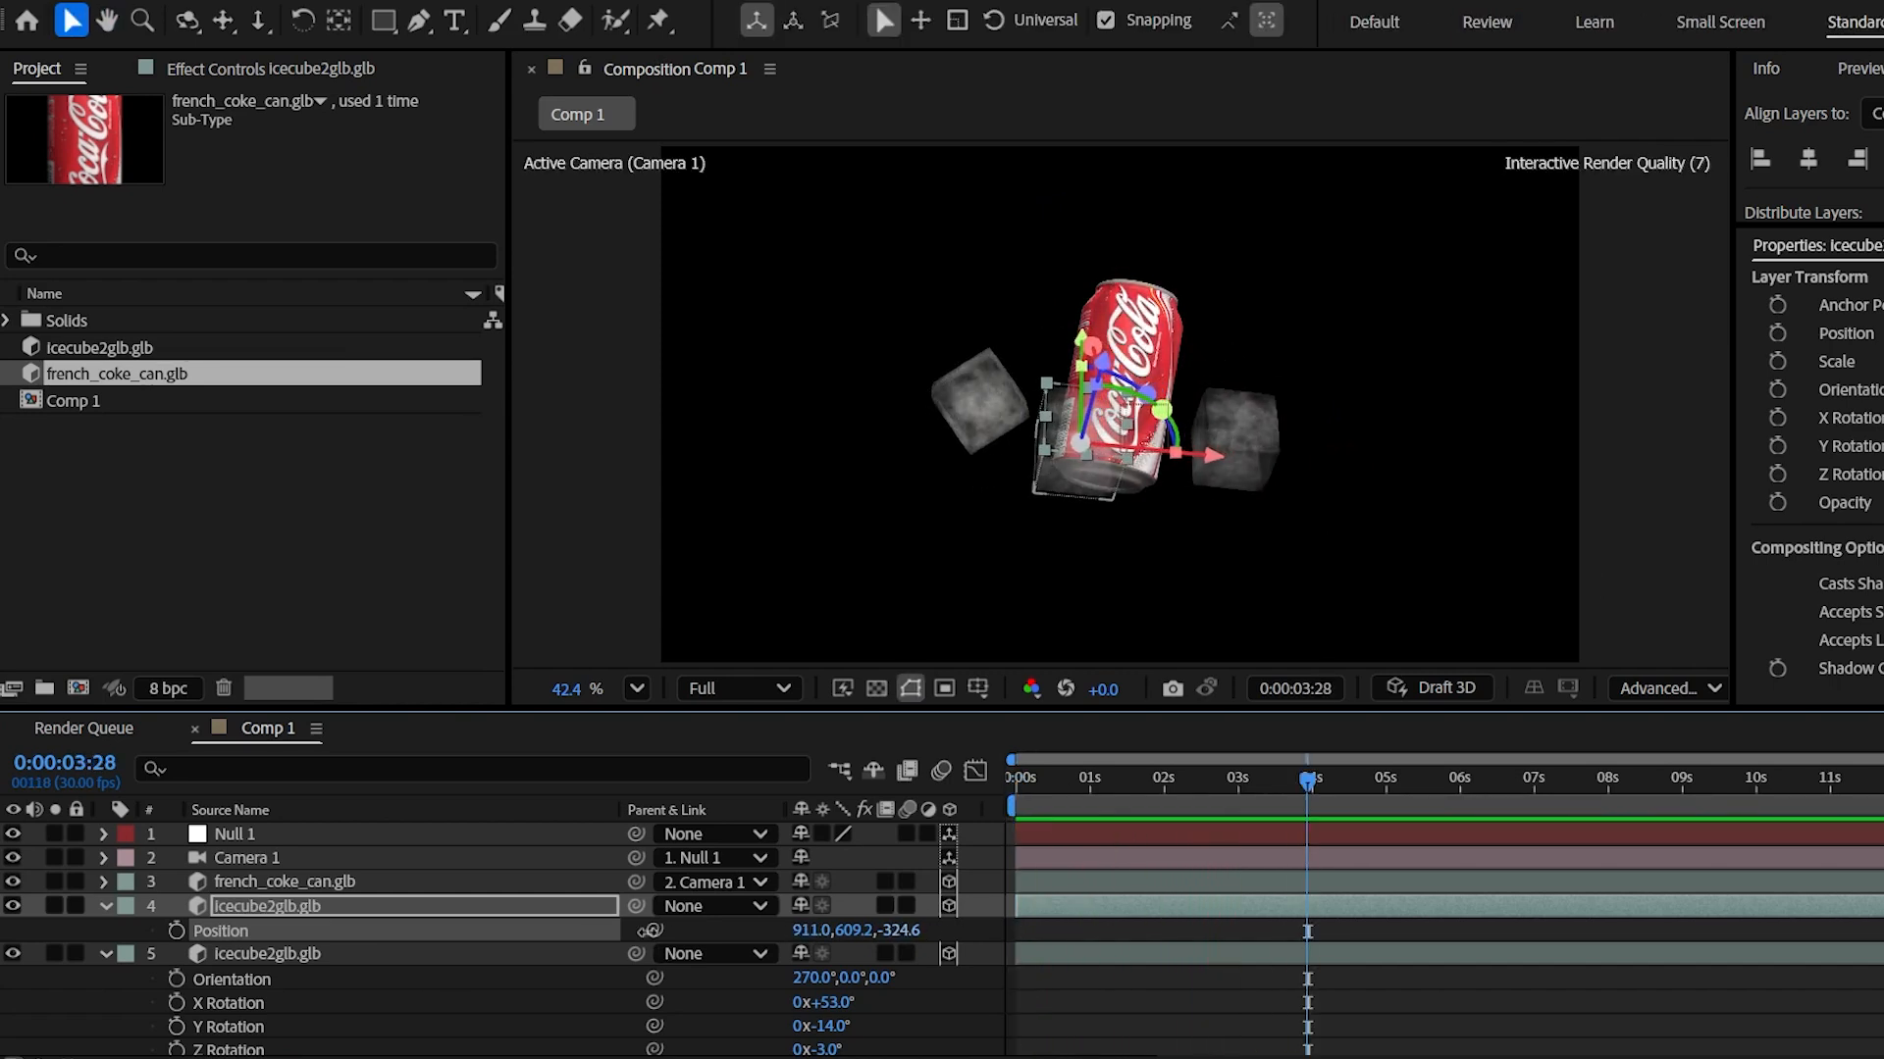
key(space)
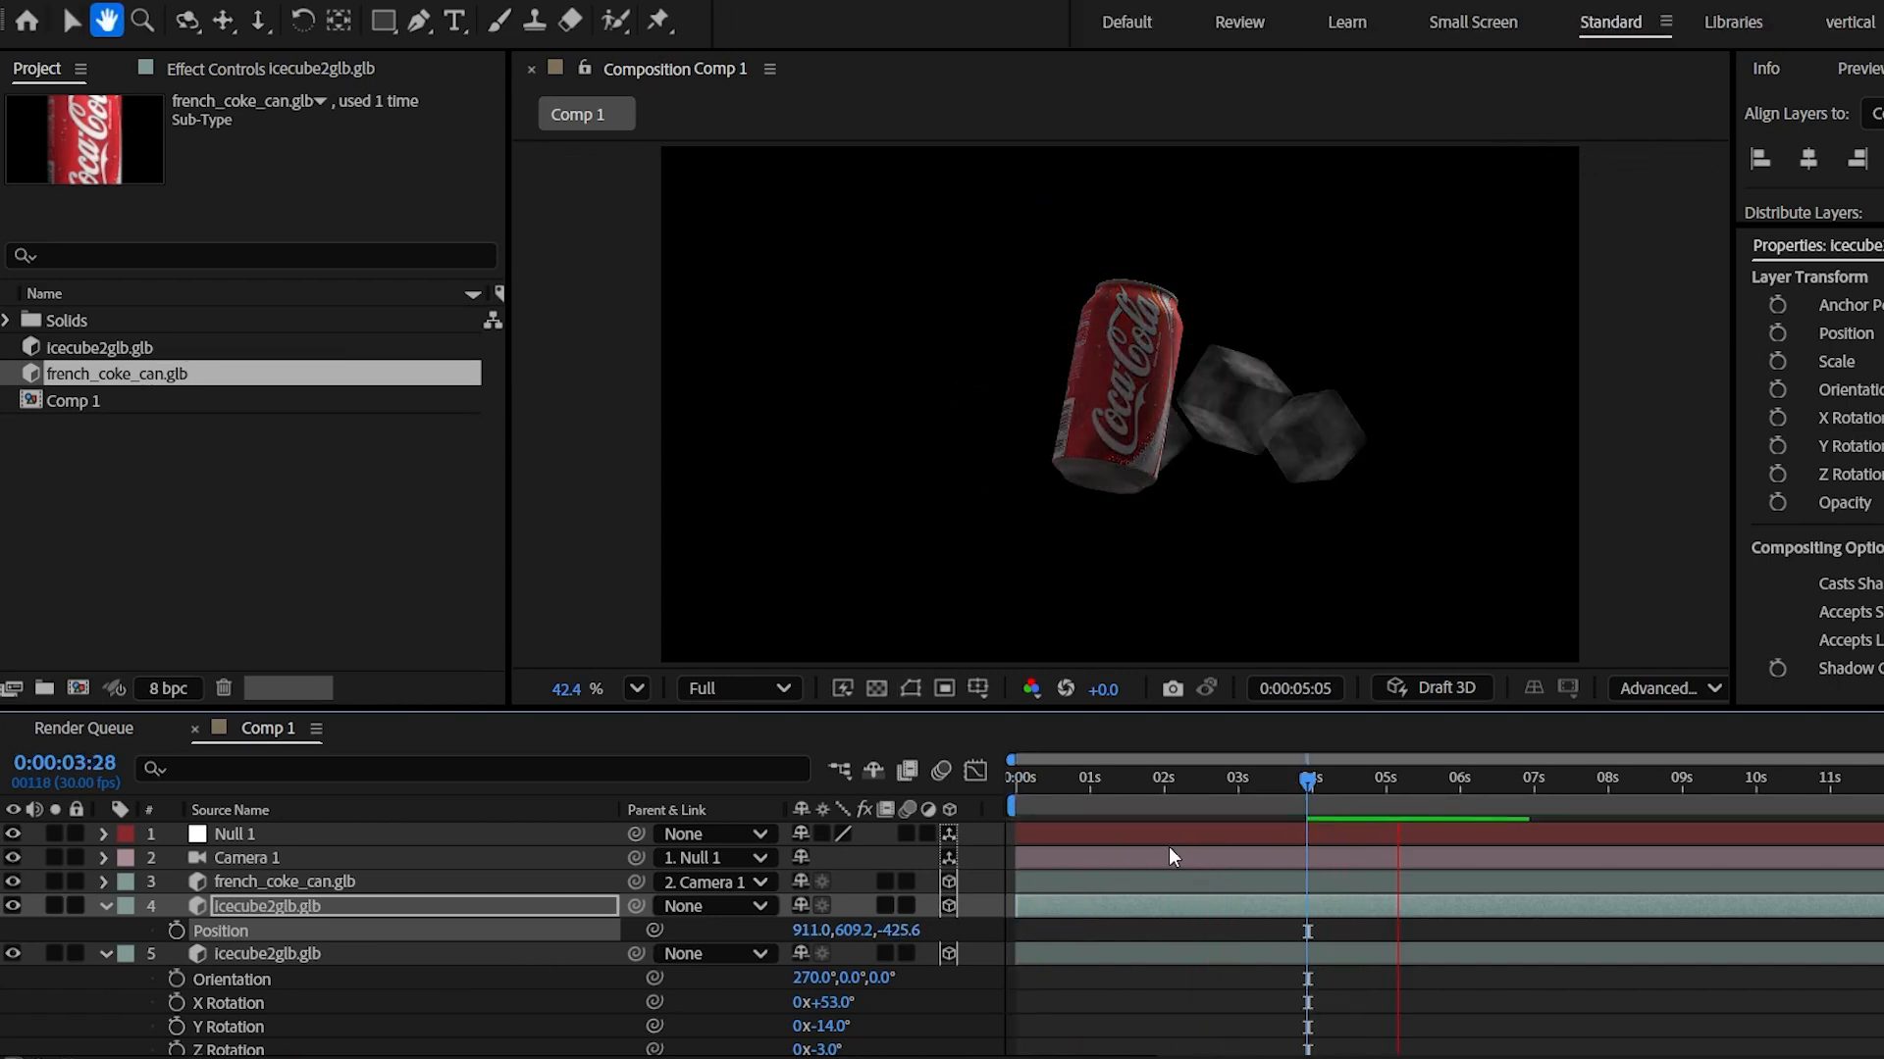
key(space)
key(space)
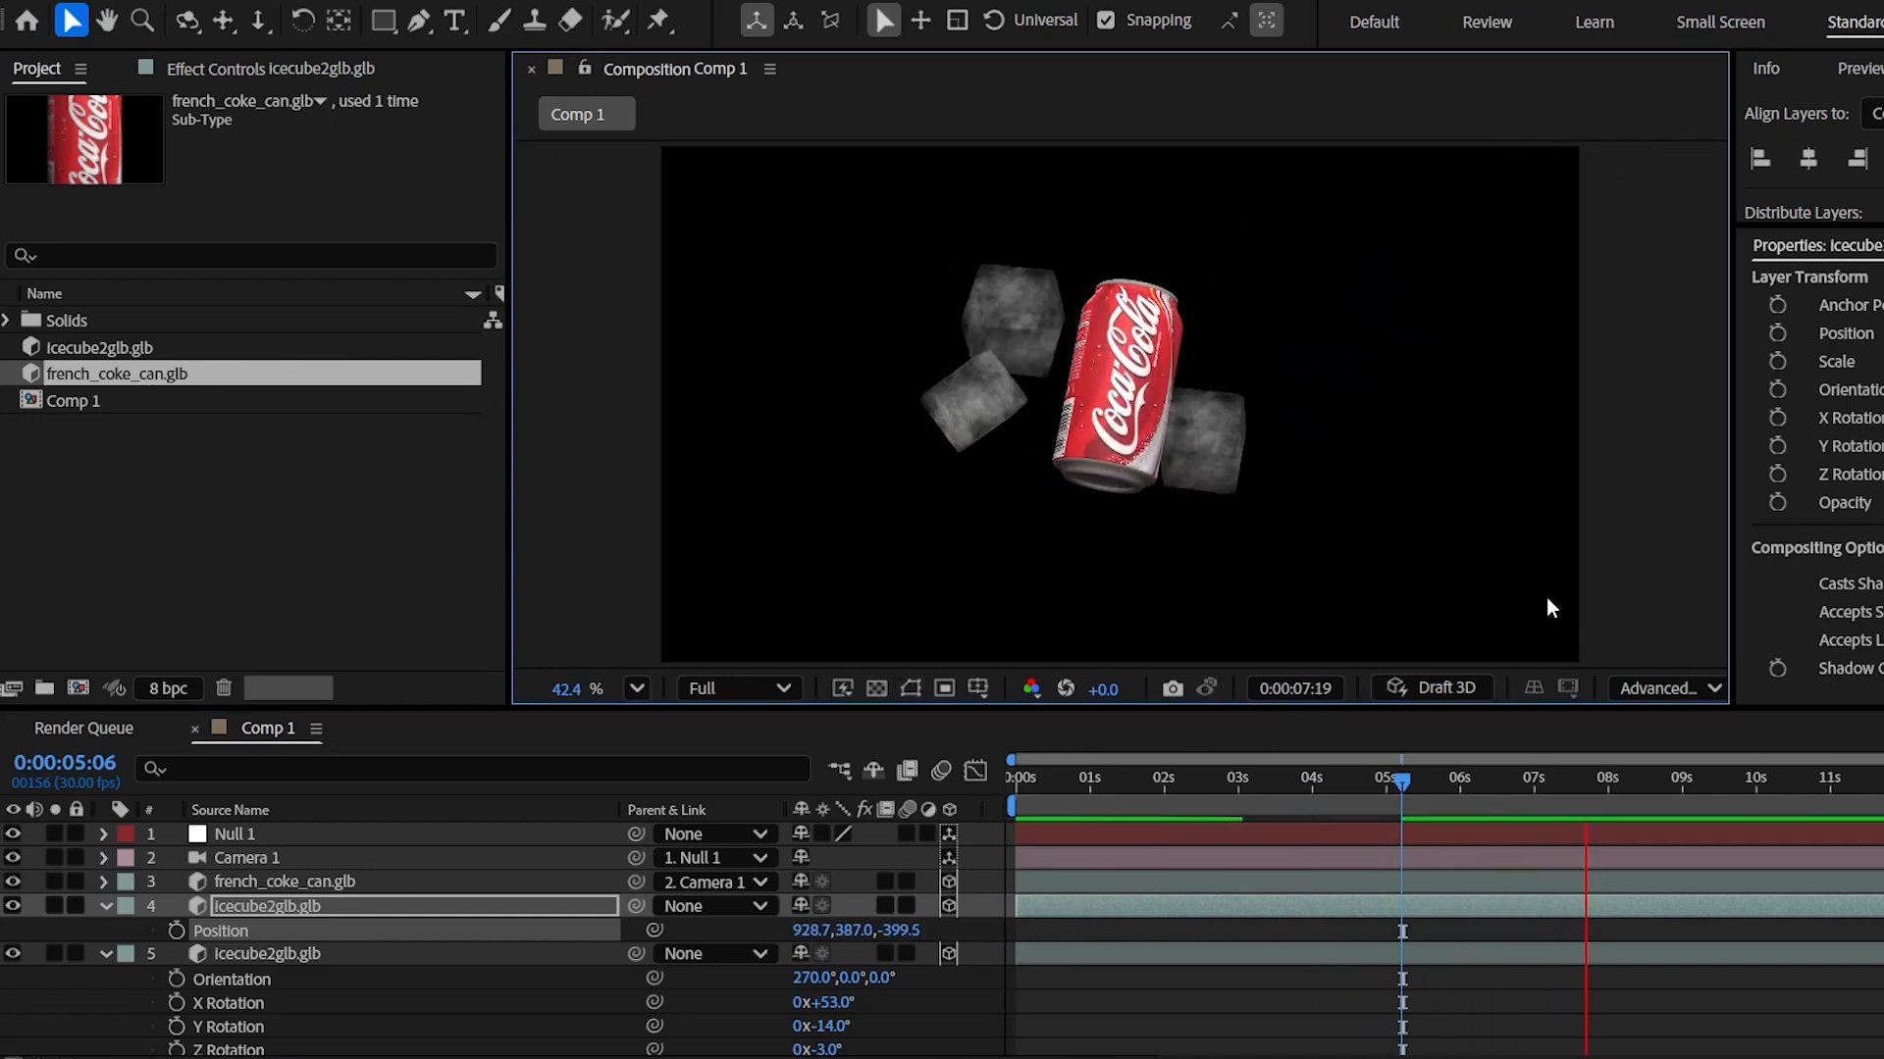
key(space)
- Duplicate a third ice cube and position it at 777.3, 453.8, 223.5
key(ctrl+d)
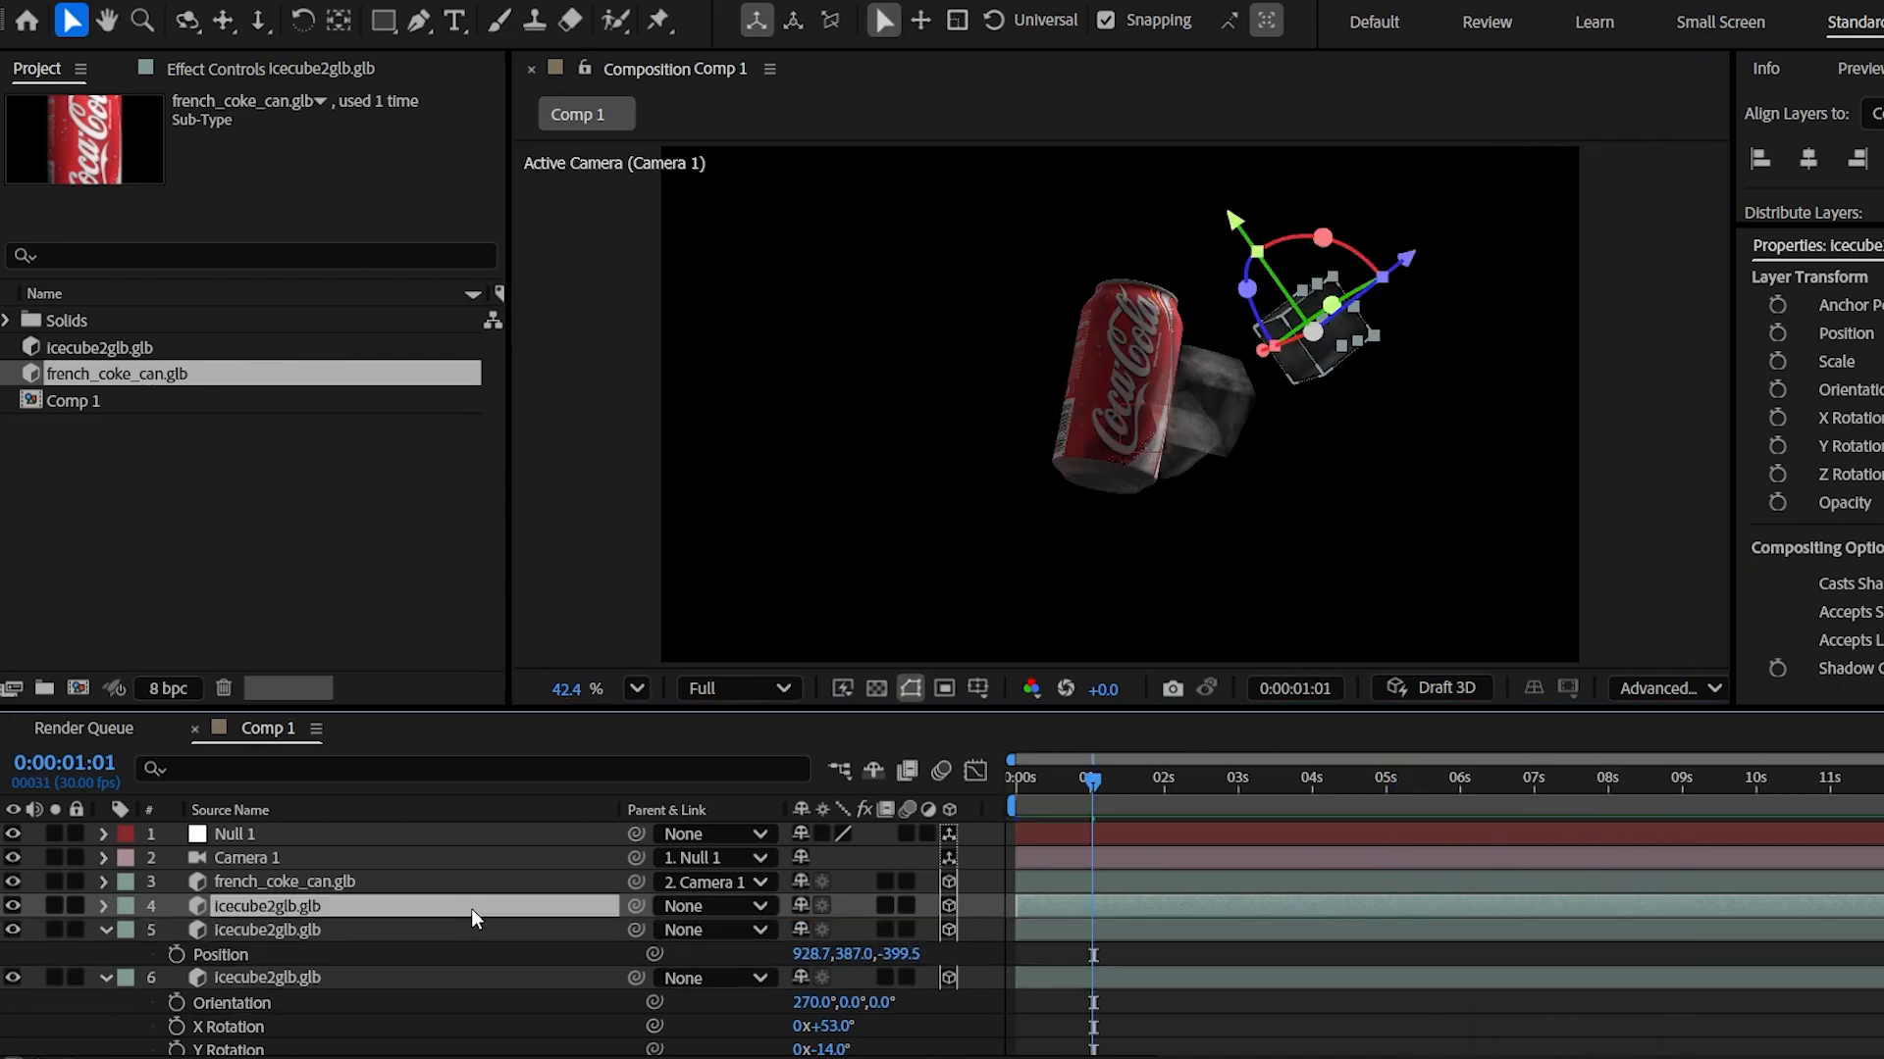
key(p)
drag(1410, 260, 1227, 399)
drag(1053, 372, 951, 242)
drag(1126, 276, 1109, 287)
key(space)
drag(1621, 776, 1436, 811)
- Duplicate another ice cube, slide it left of the can, and tilt it
click(297, 905)
key(ctrl+d)
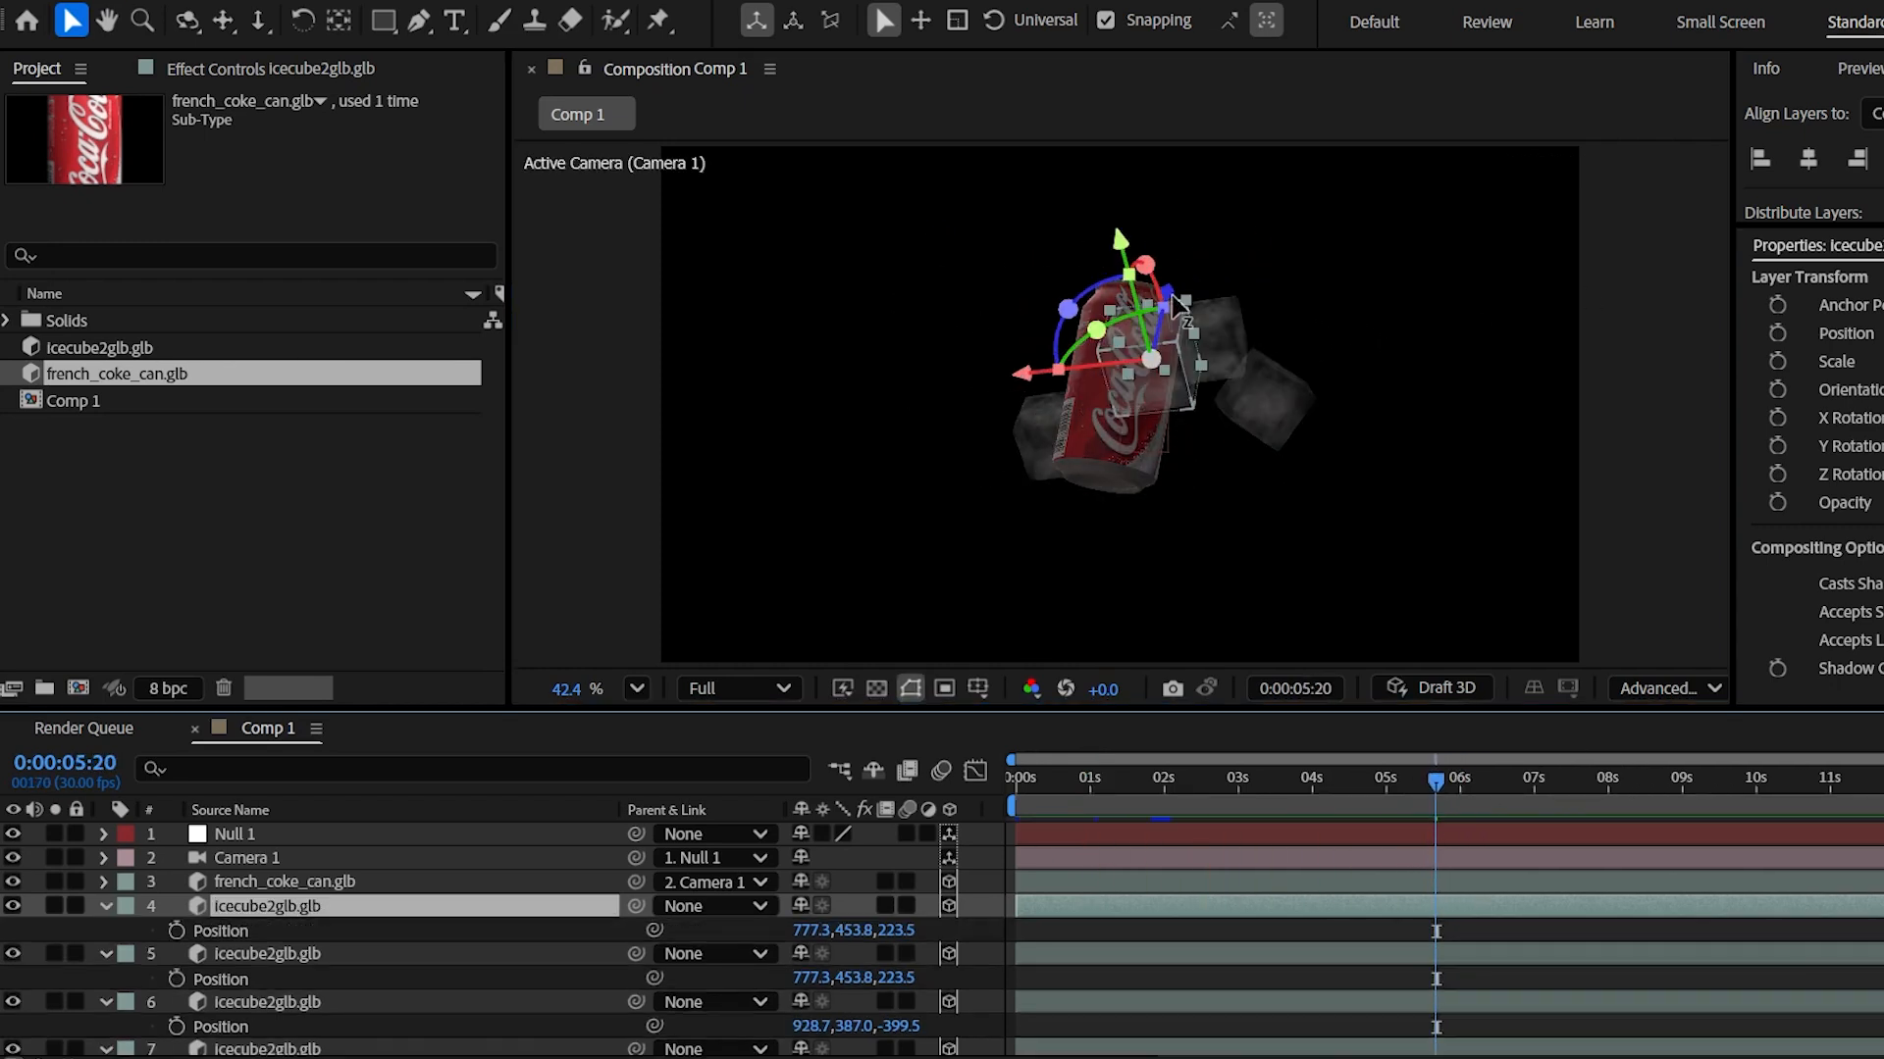
drag(1025, 382, 868, 374)
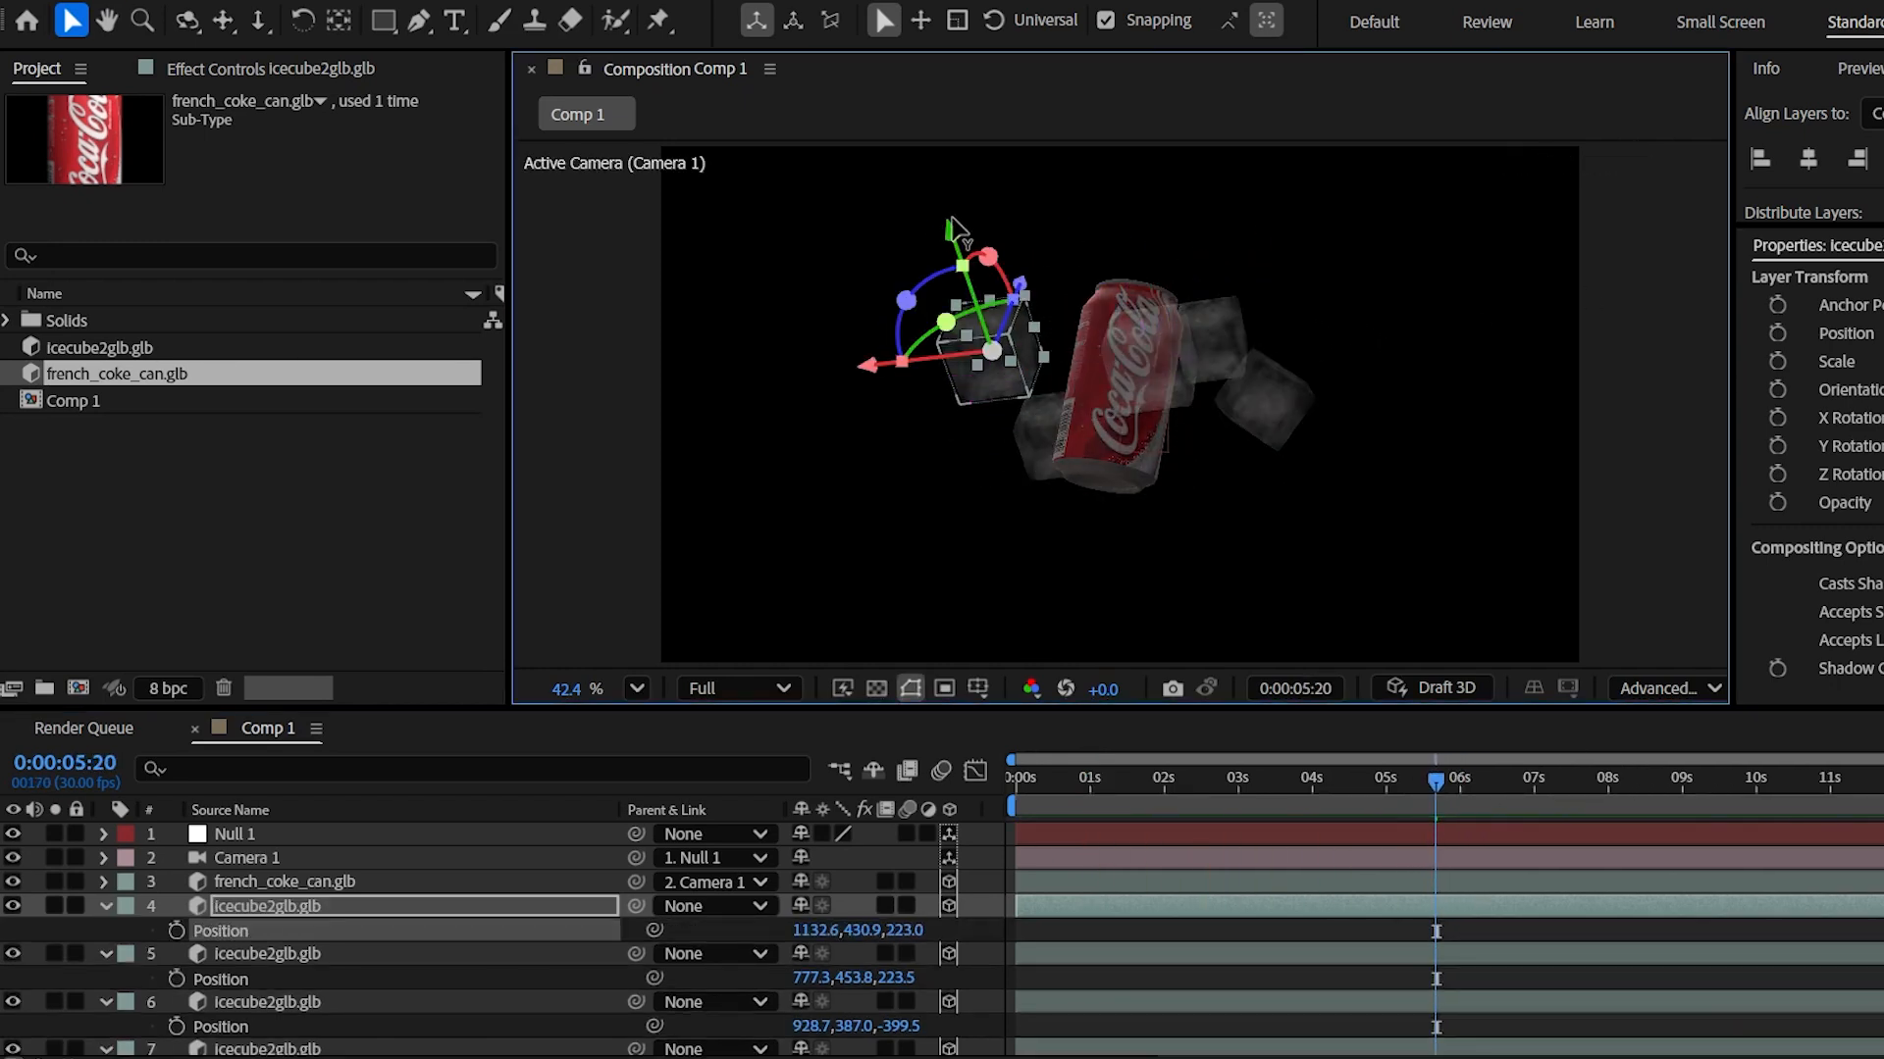
drag(990, 324, 982, 302)
drag(1016, 253, 1020, 258)
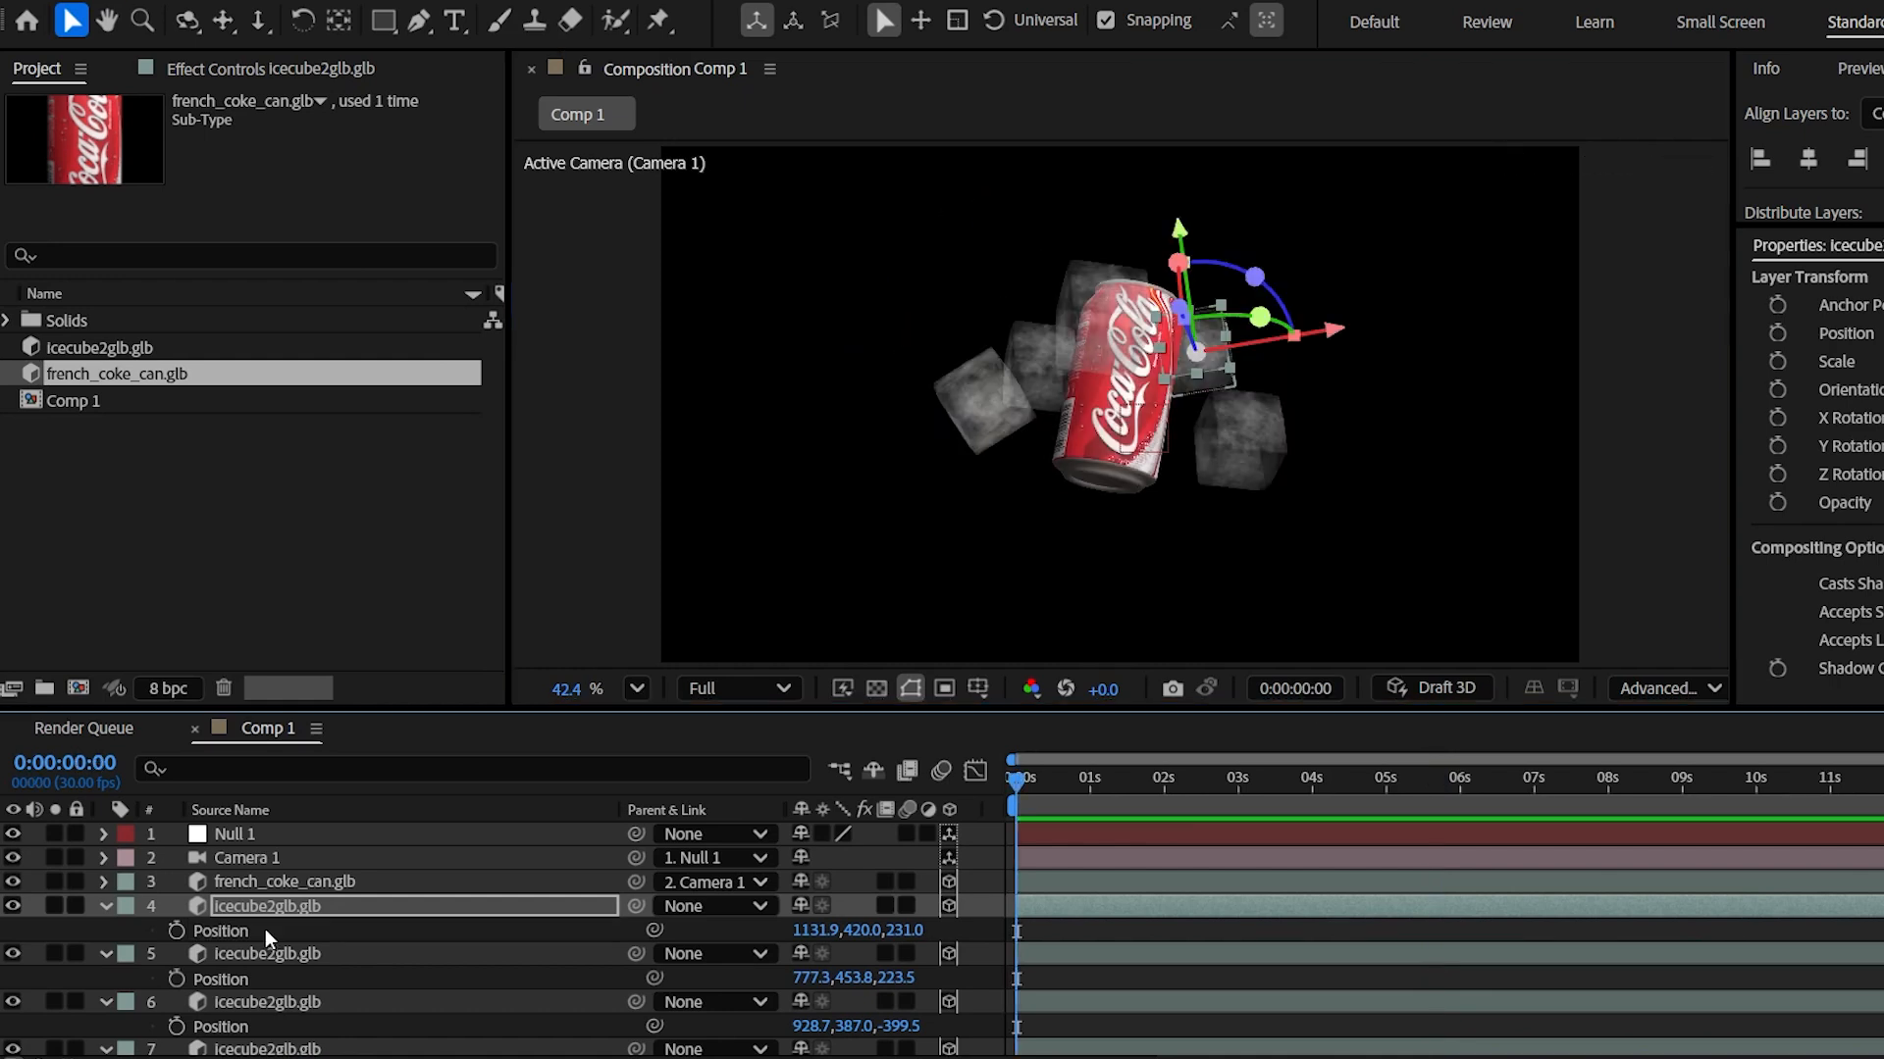
- Duplicate another ice cube, place and rotate it below the can, and preview
click(276, 911)
key(ctrl+d)
key(p)
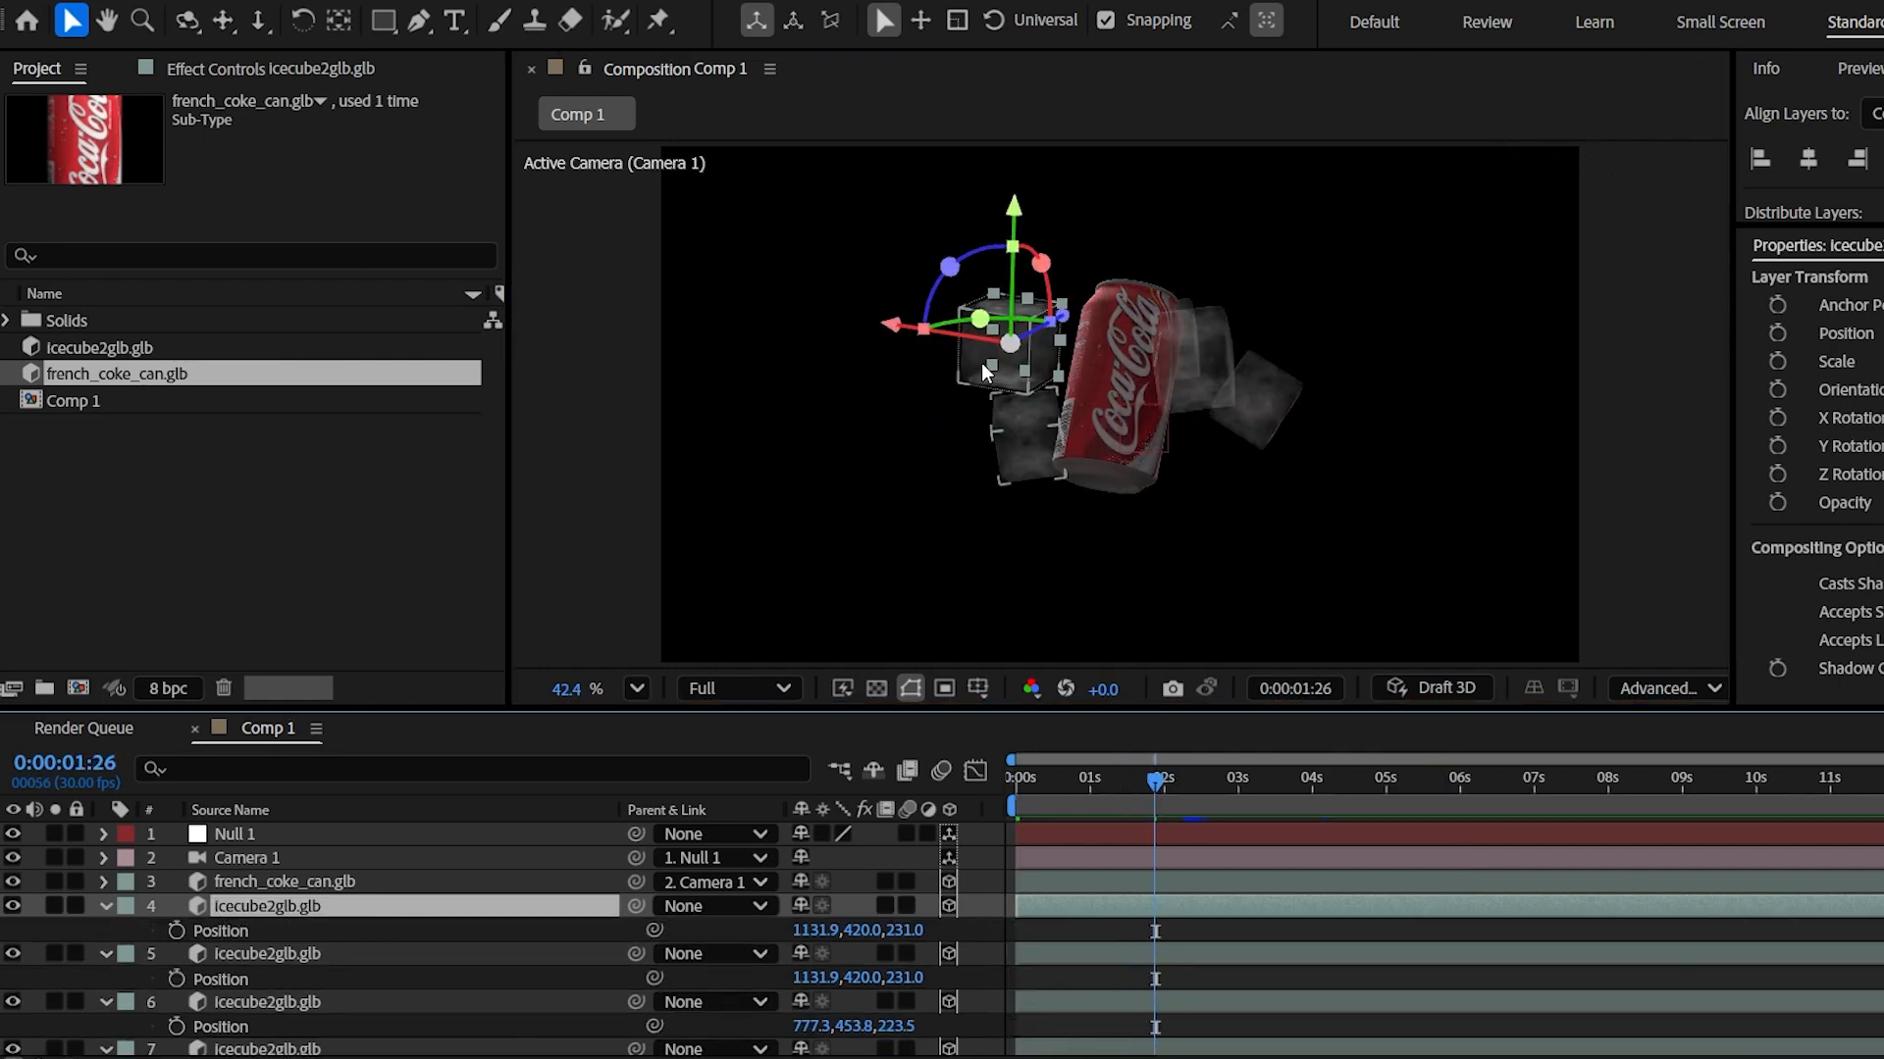
drag(981, 362, 971, 497)
drag(1099, 530, 1153, 517)
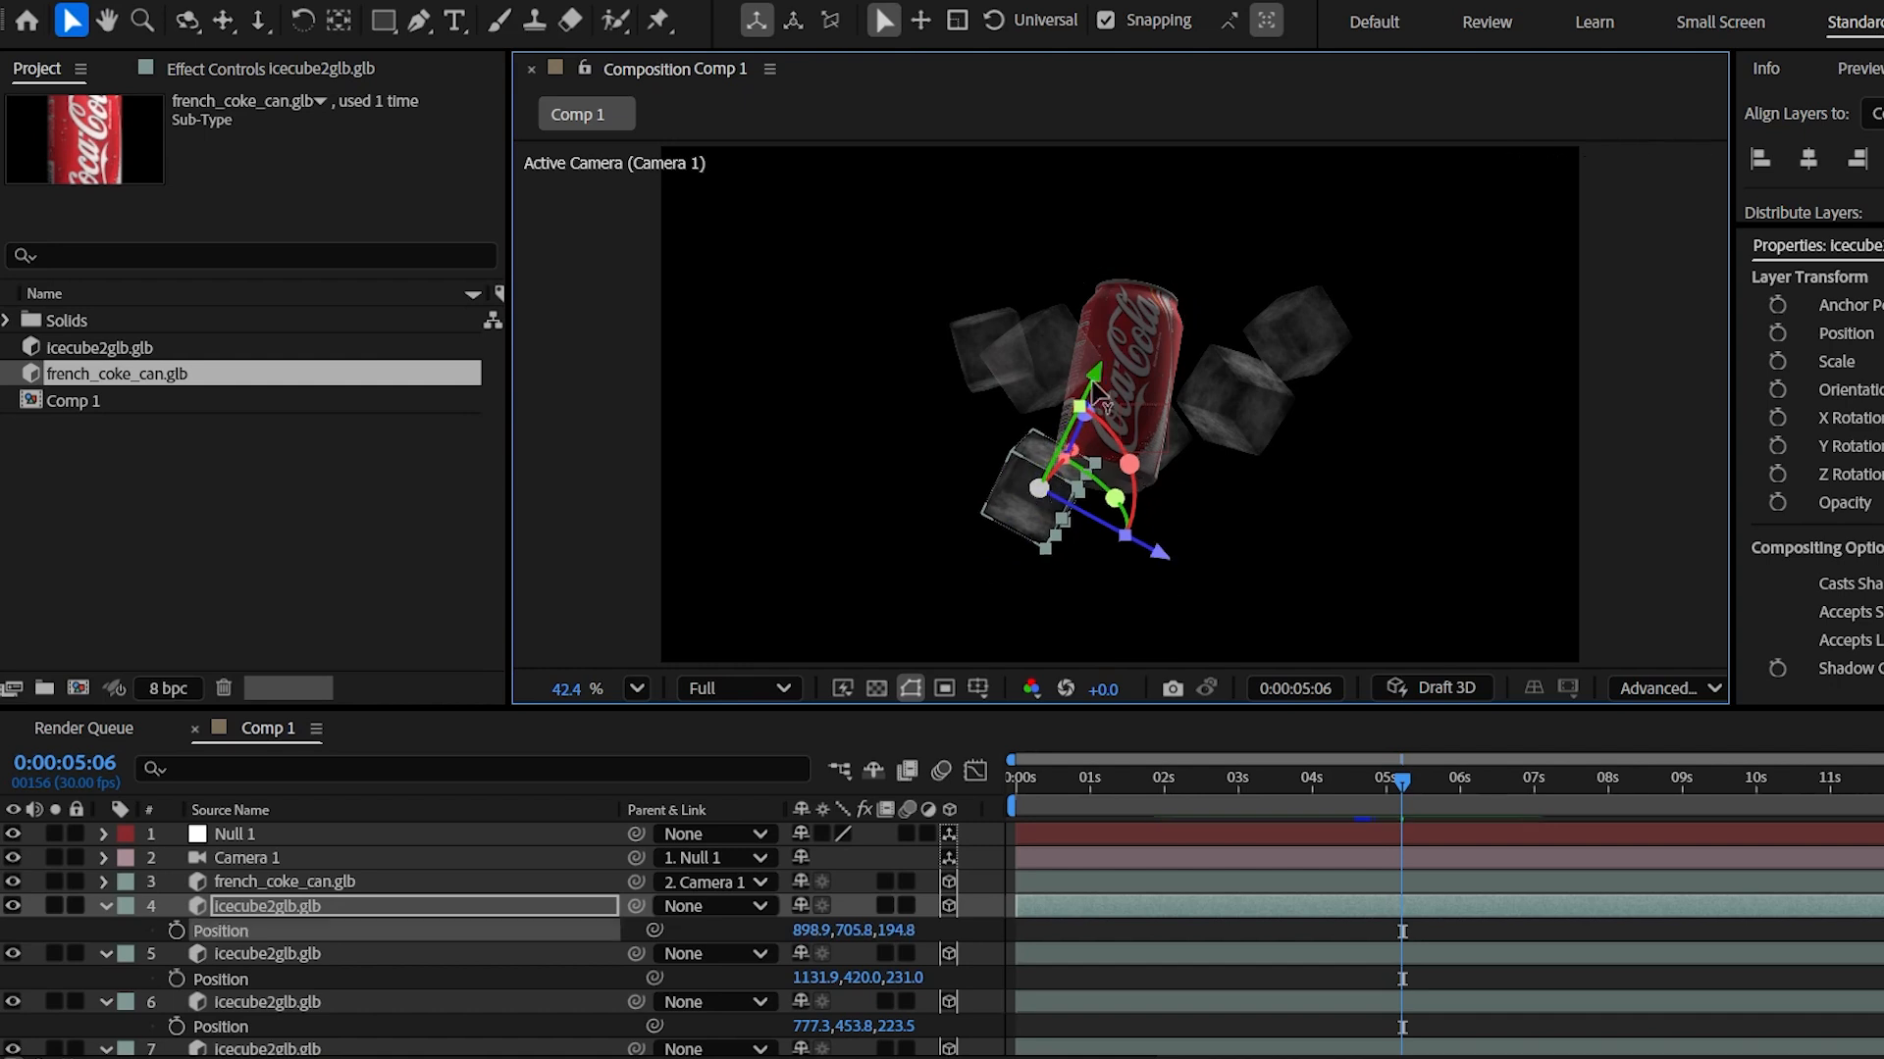
drag(1158, 550, 1261, 634)
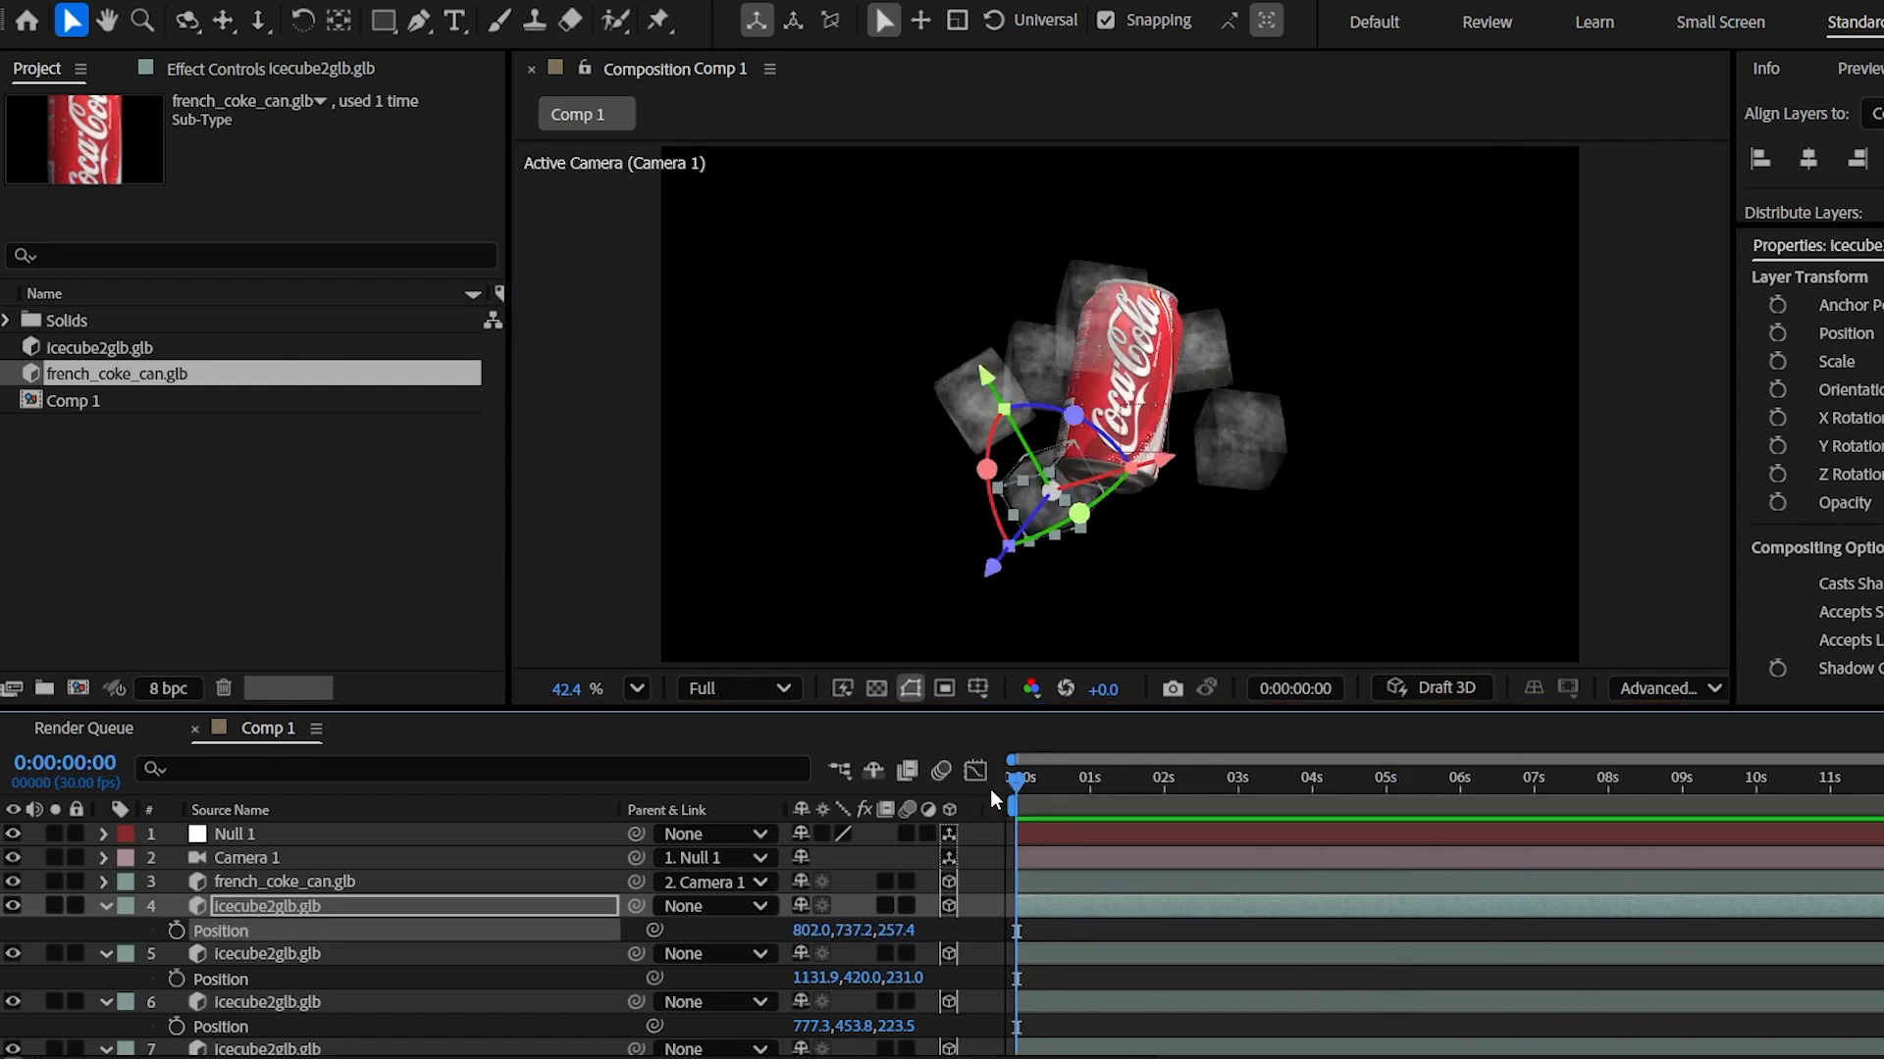
key(space)
key(space)
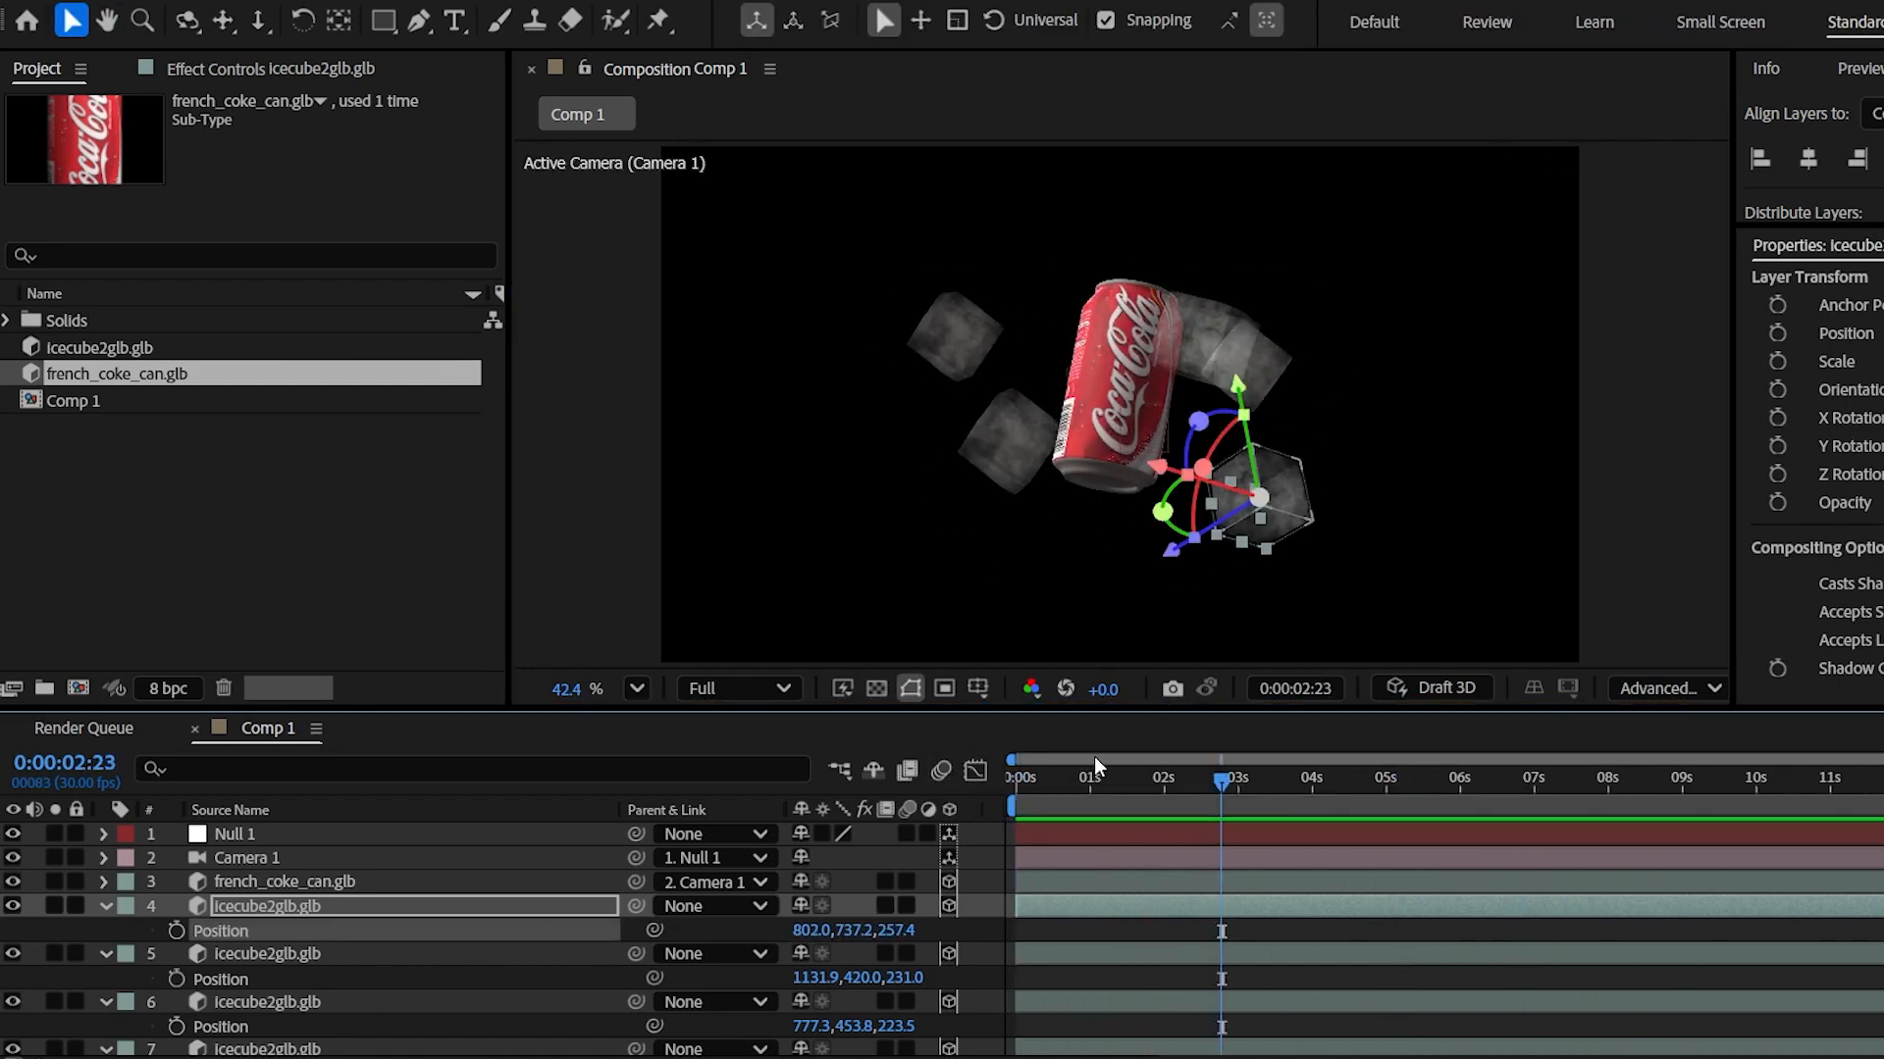
drag(1039, 787, 1409, 757)
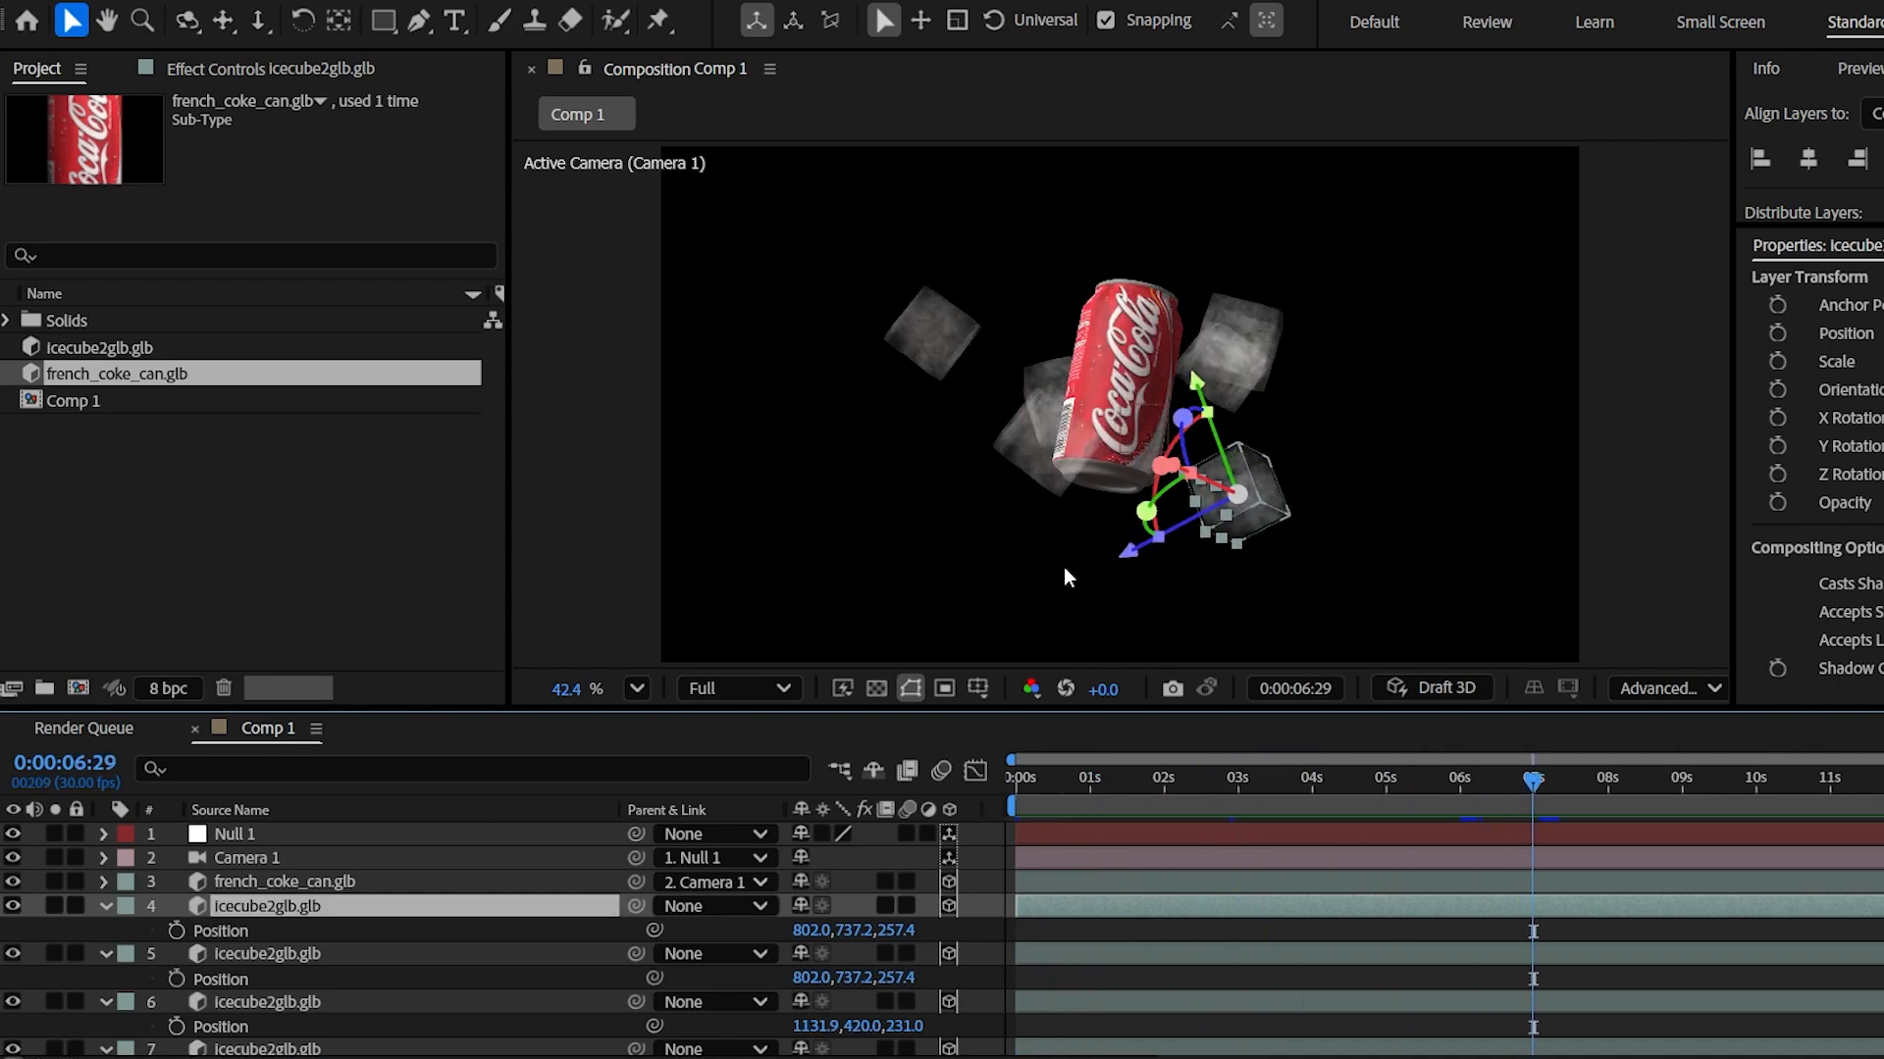
- Move an ice cube to the upper left and preview the finished arrangement
drag(1063, 567, 917, 329)
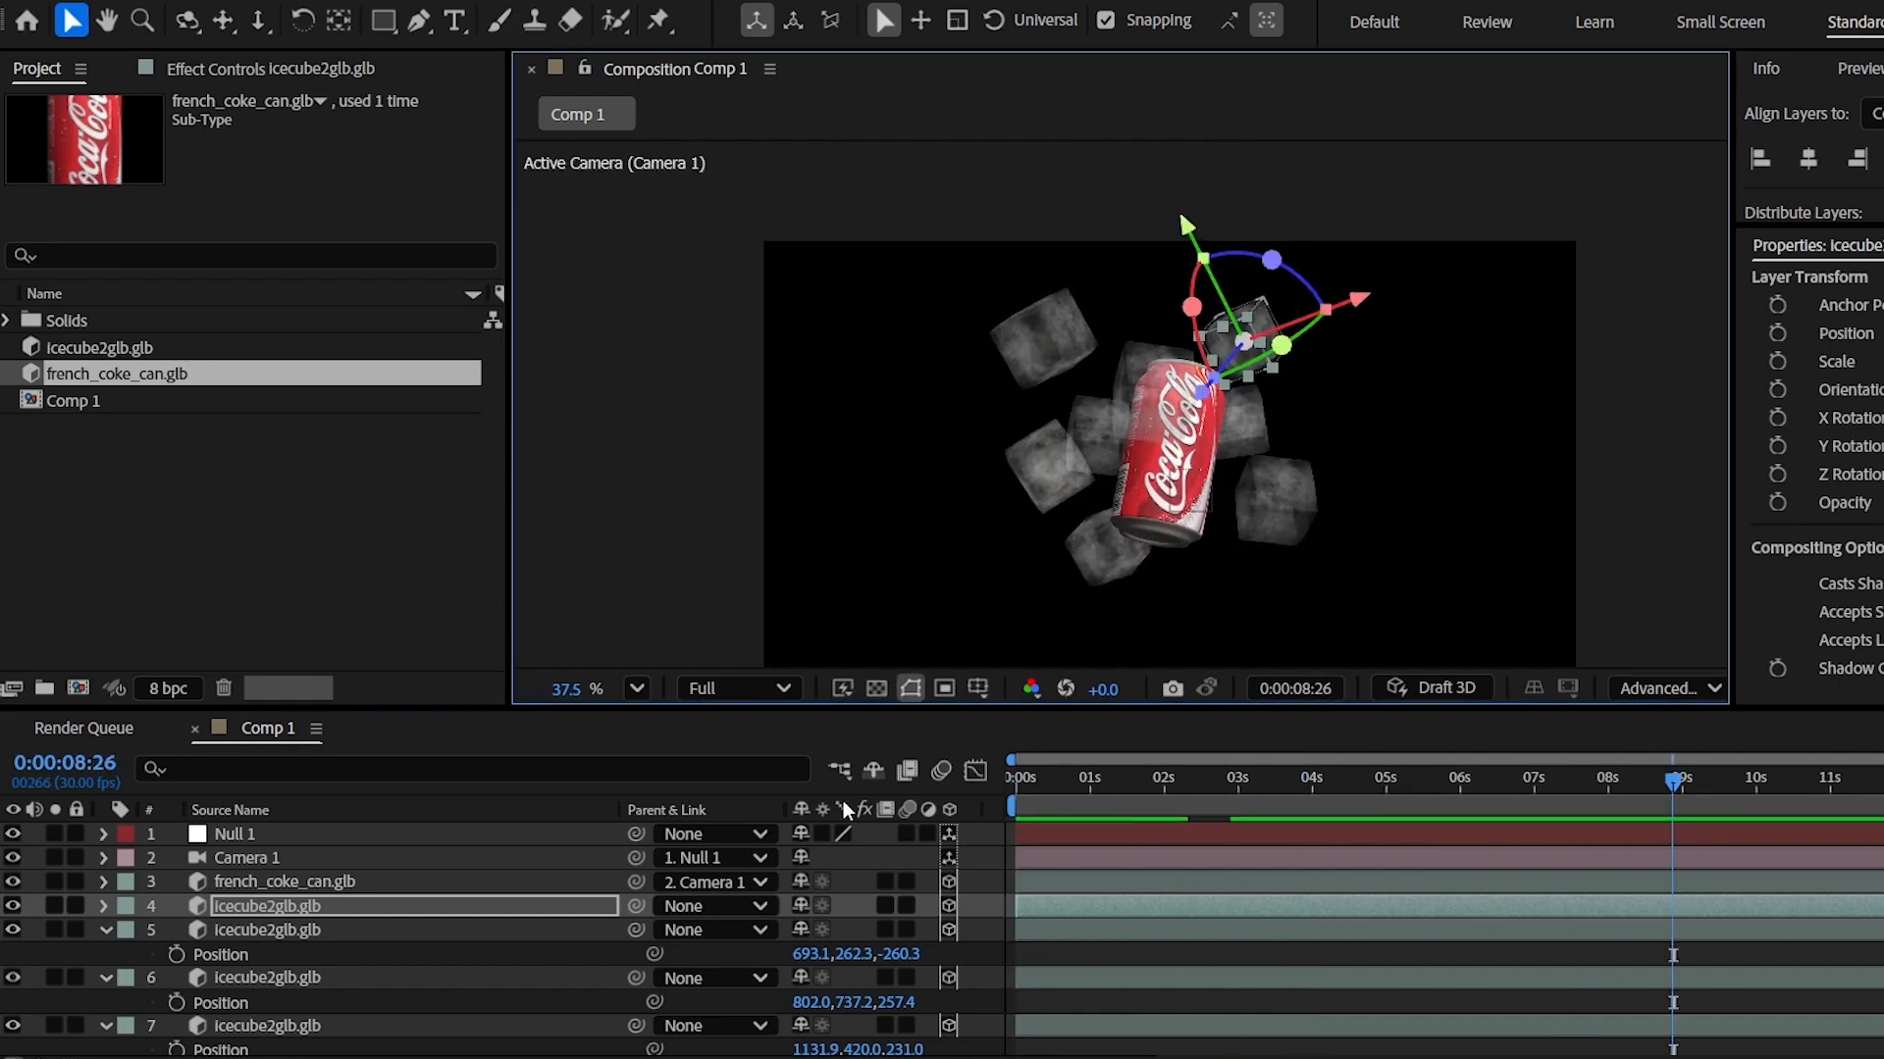
key(space)
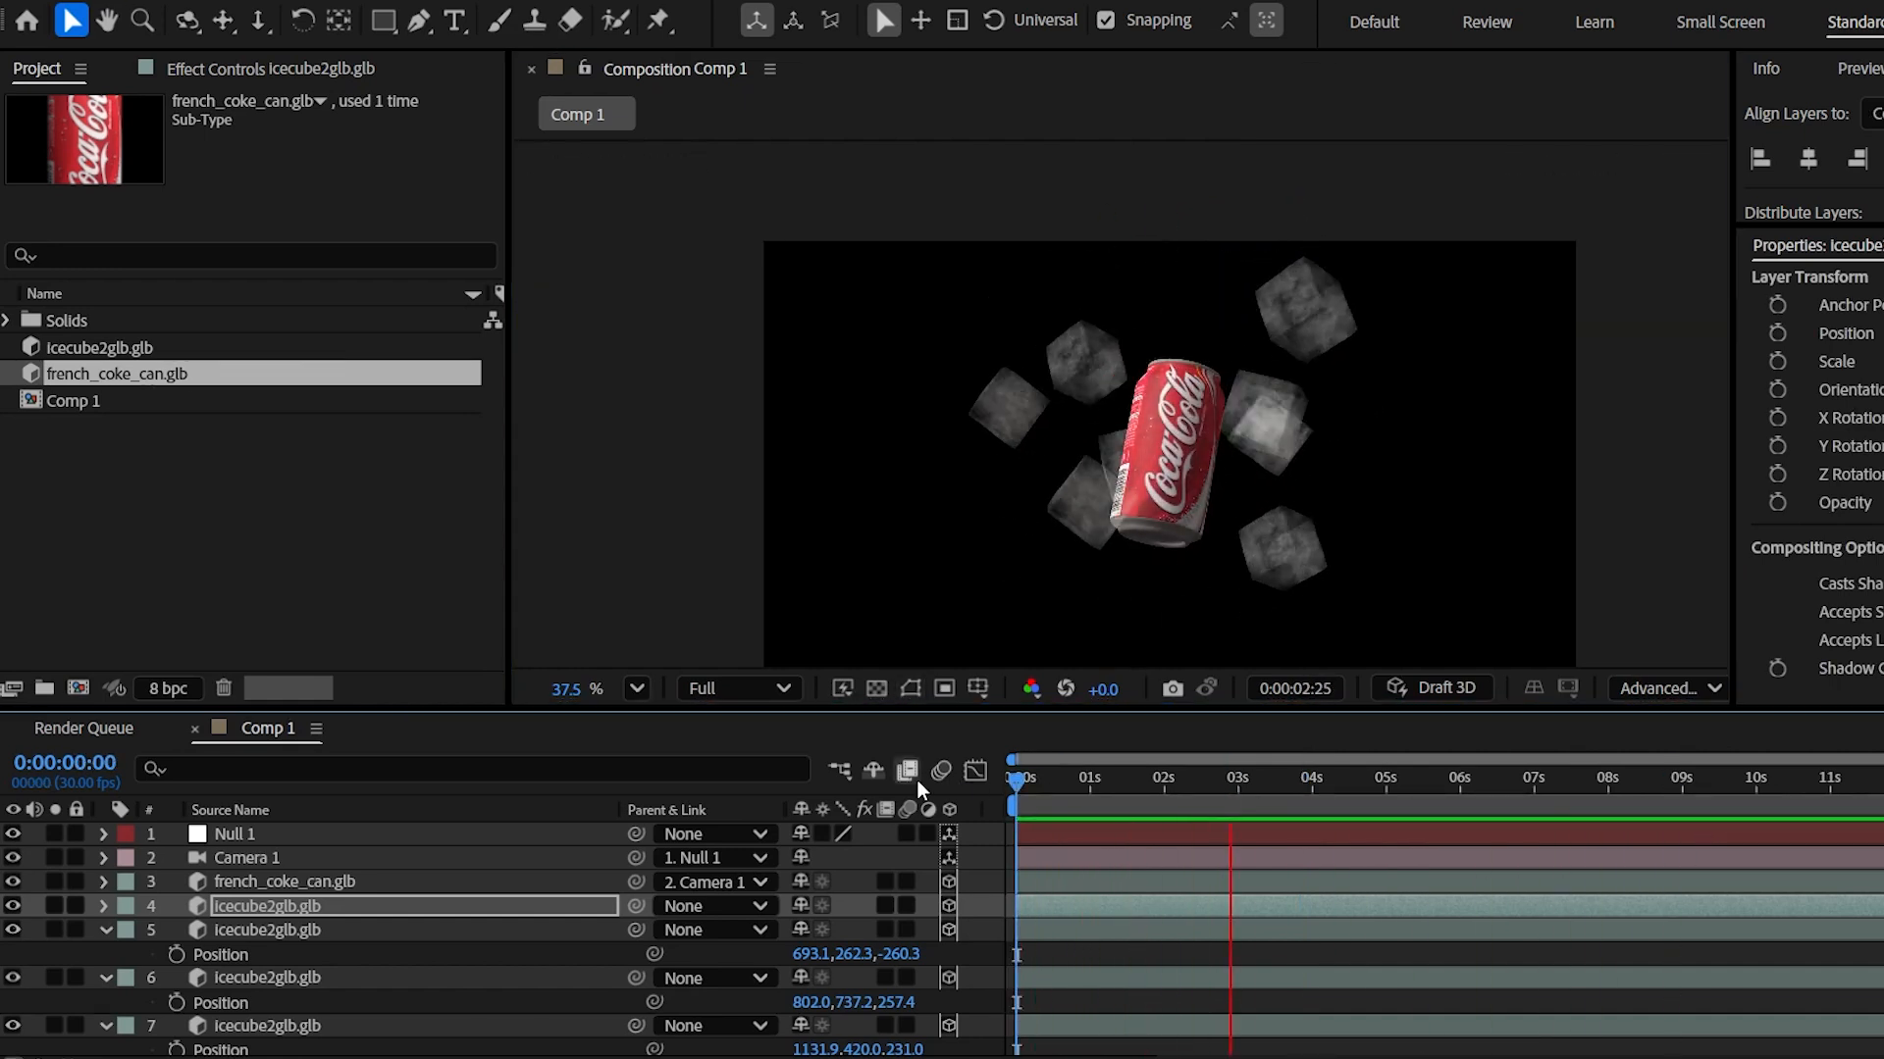
key(space)
click(278, 840)
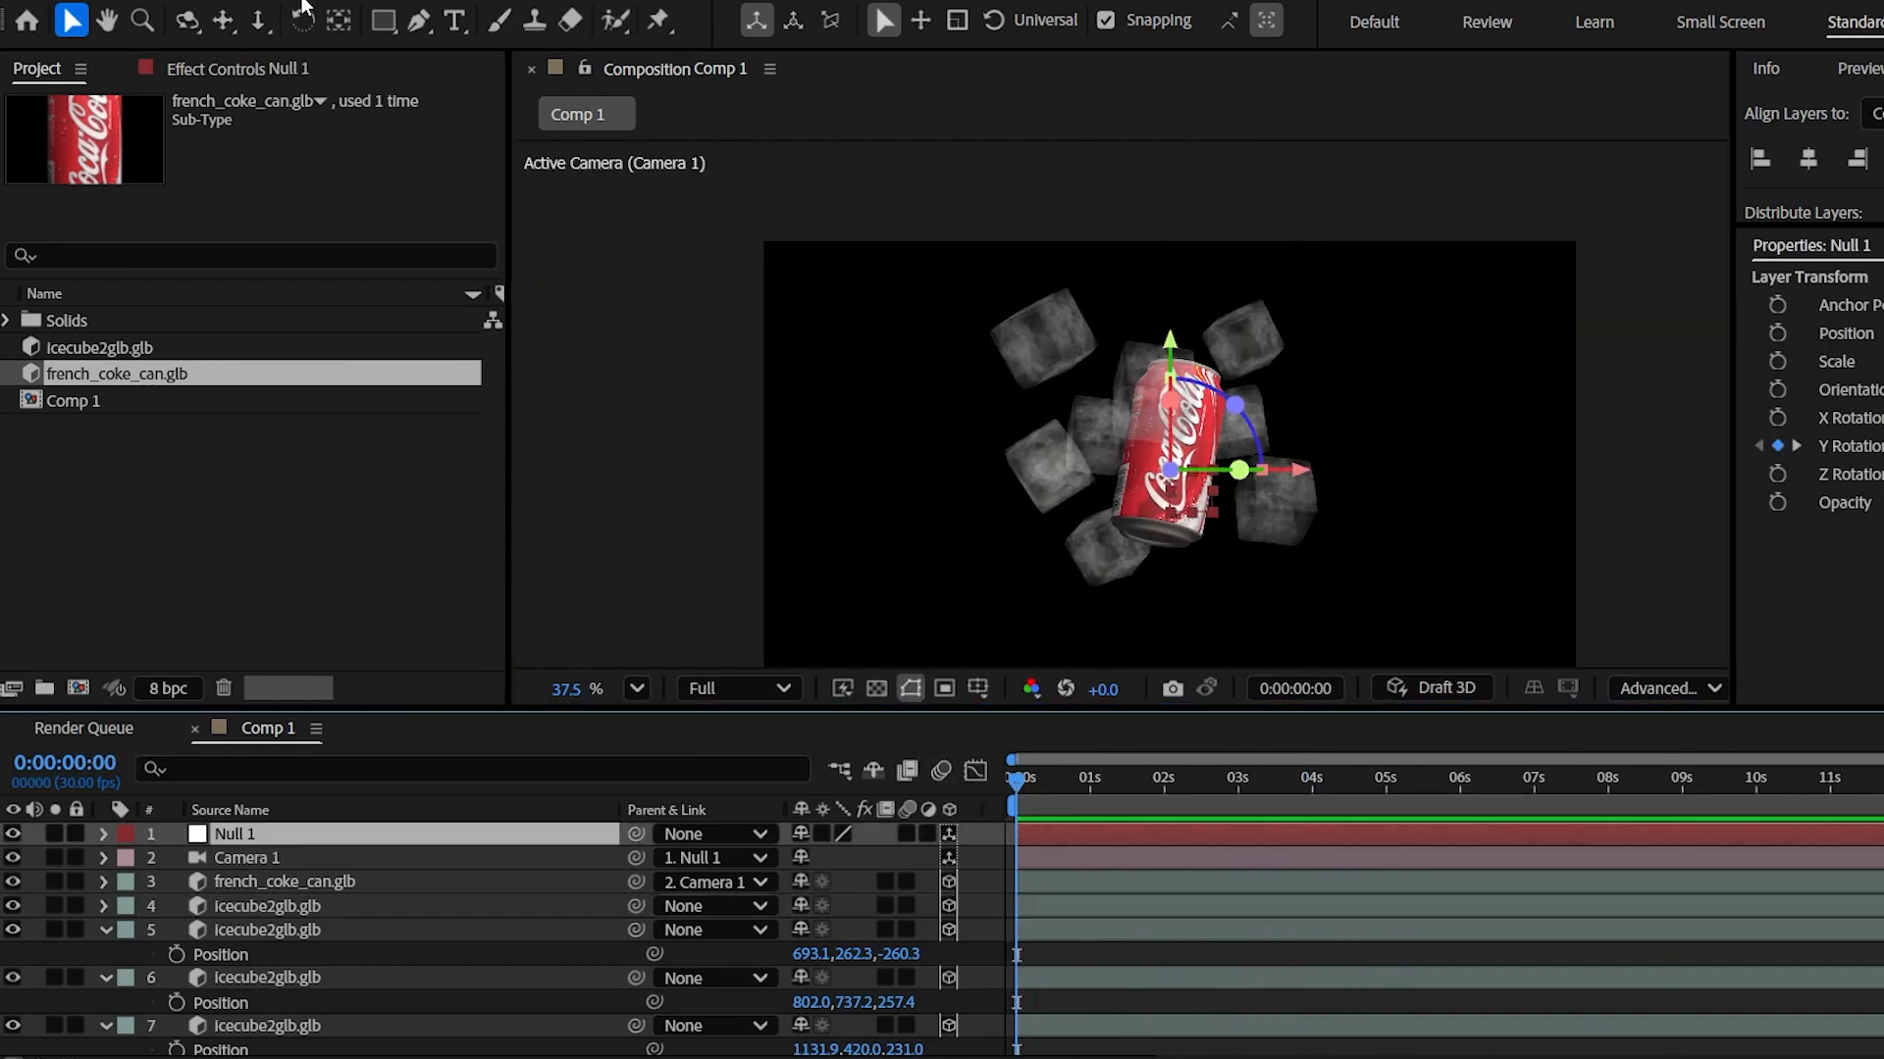
- Add Point Light 1 and push its Position Z back to 1808.0
click(304, 2)
mouse_move(274, 9)
click(736, 84)
click(1799, 900)
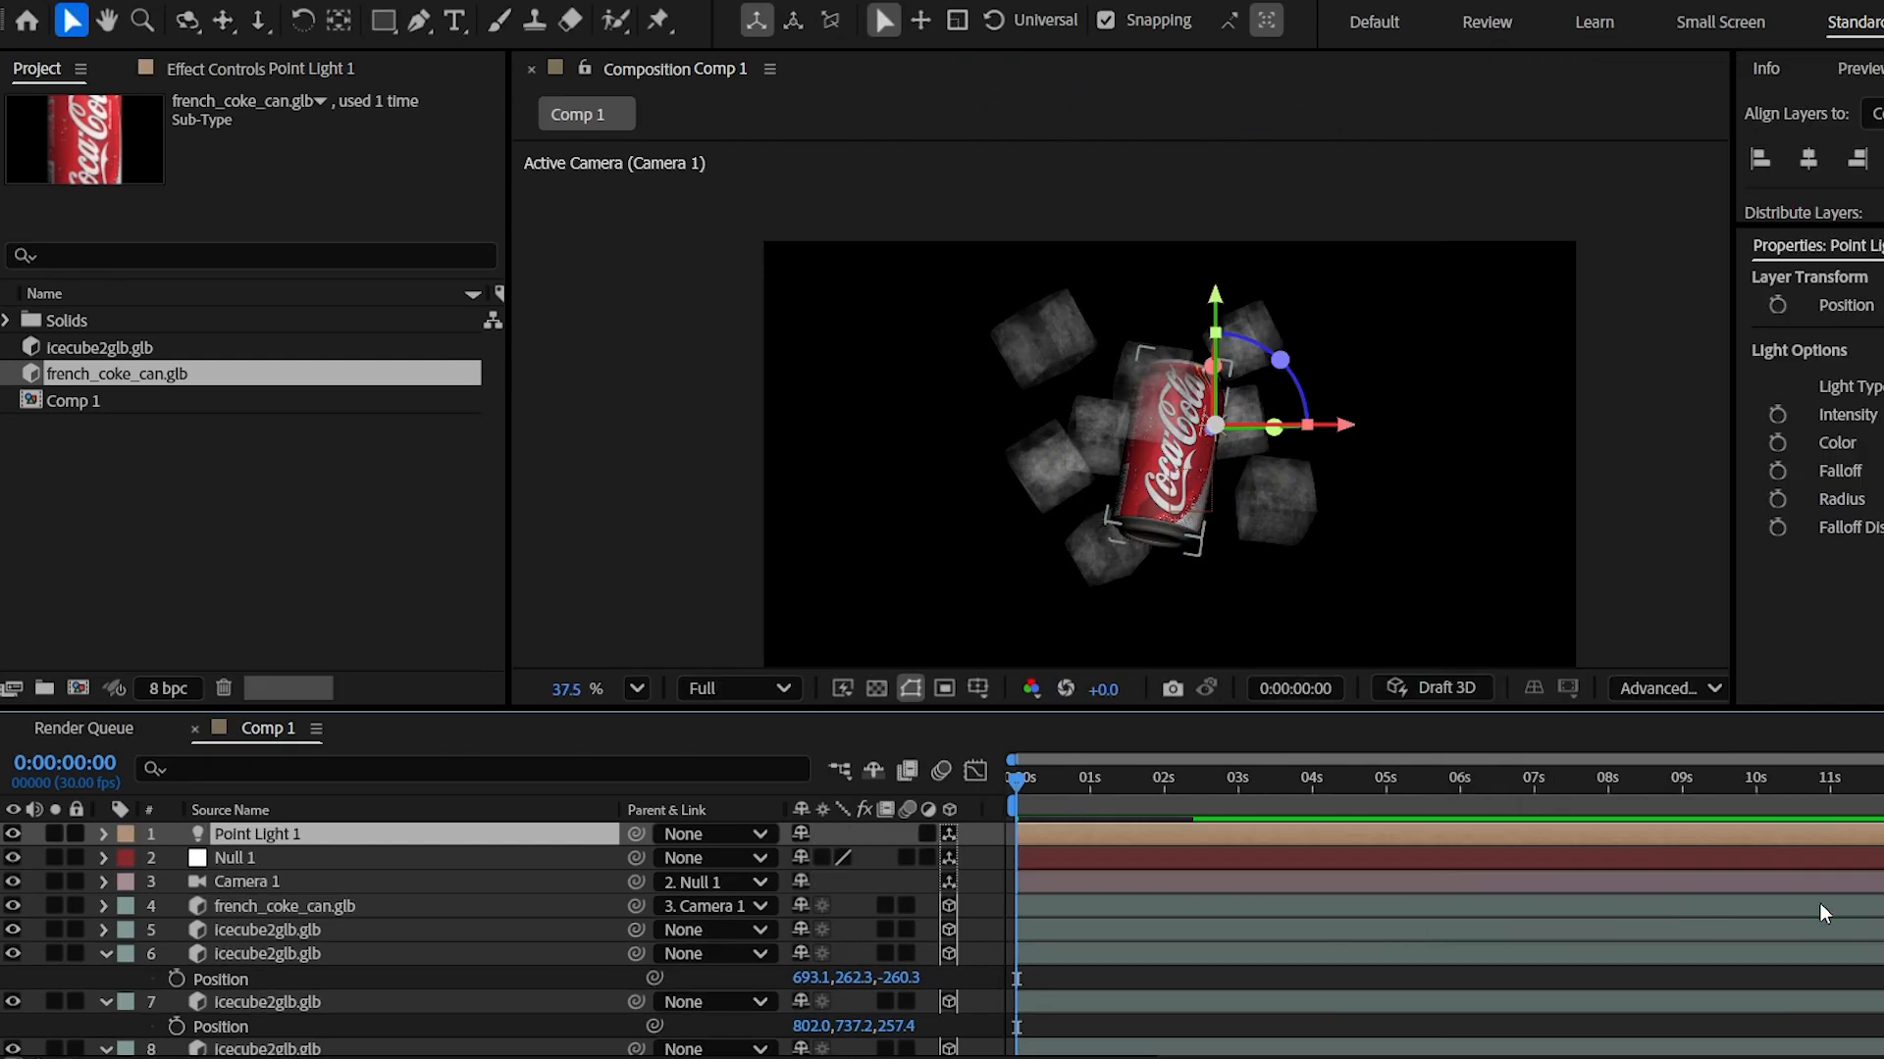
key(p)
drag(910, 863, 550, 882)
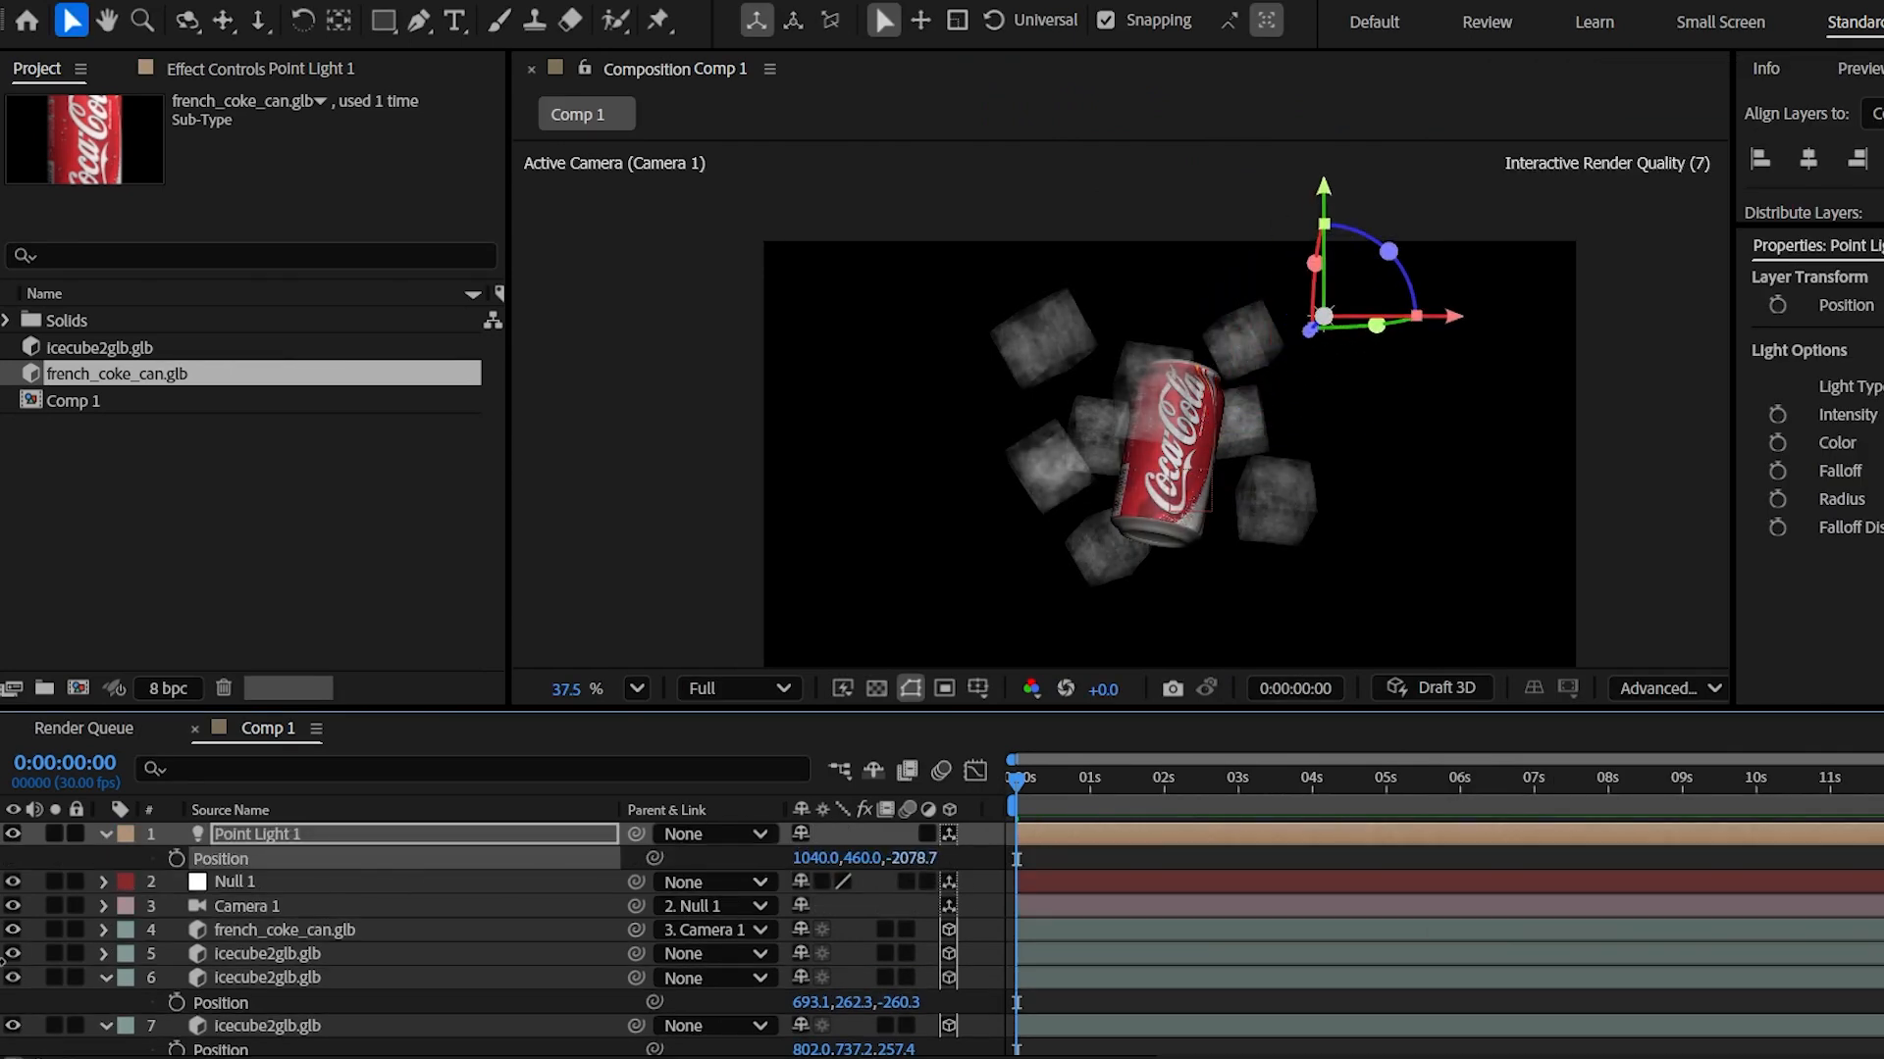
- Parent Point Light 1 to Camera 1 and preview the lit animation
key(space)
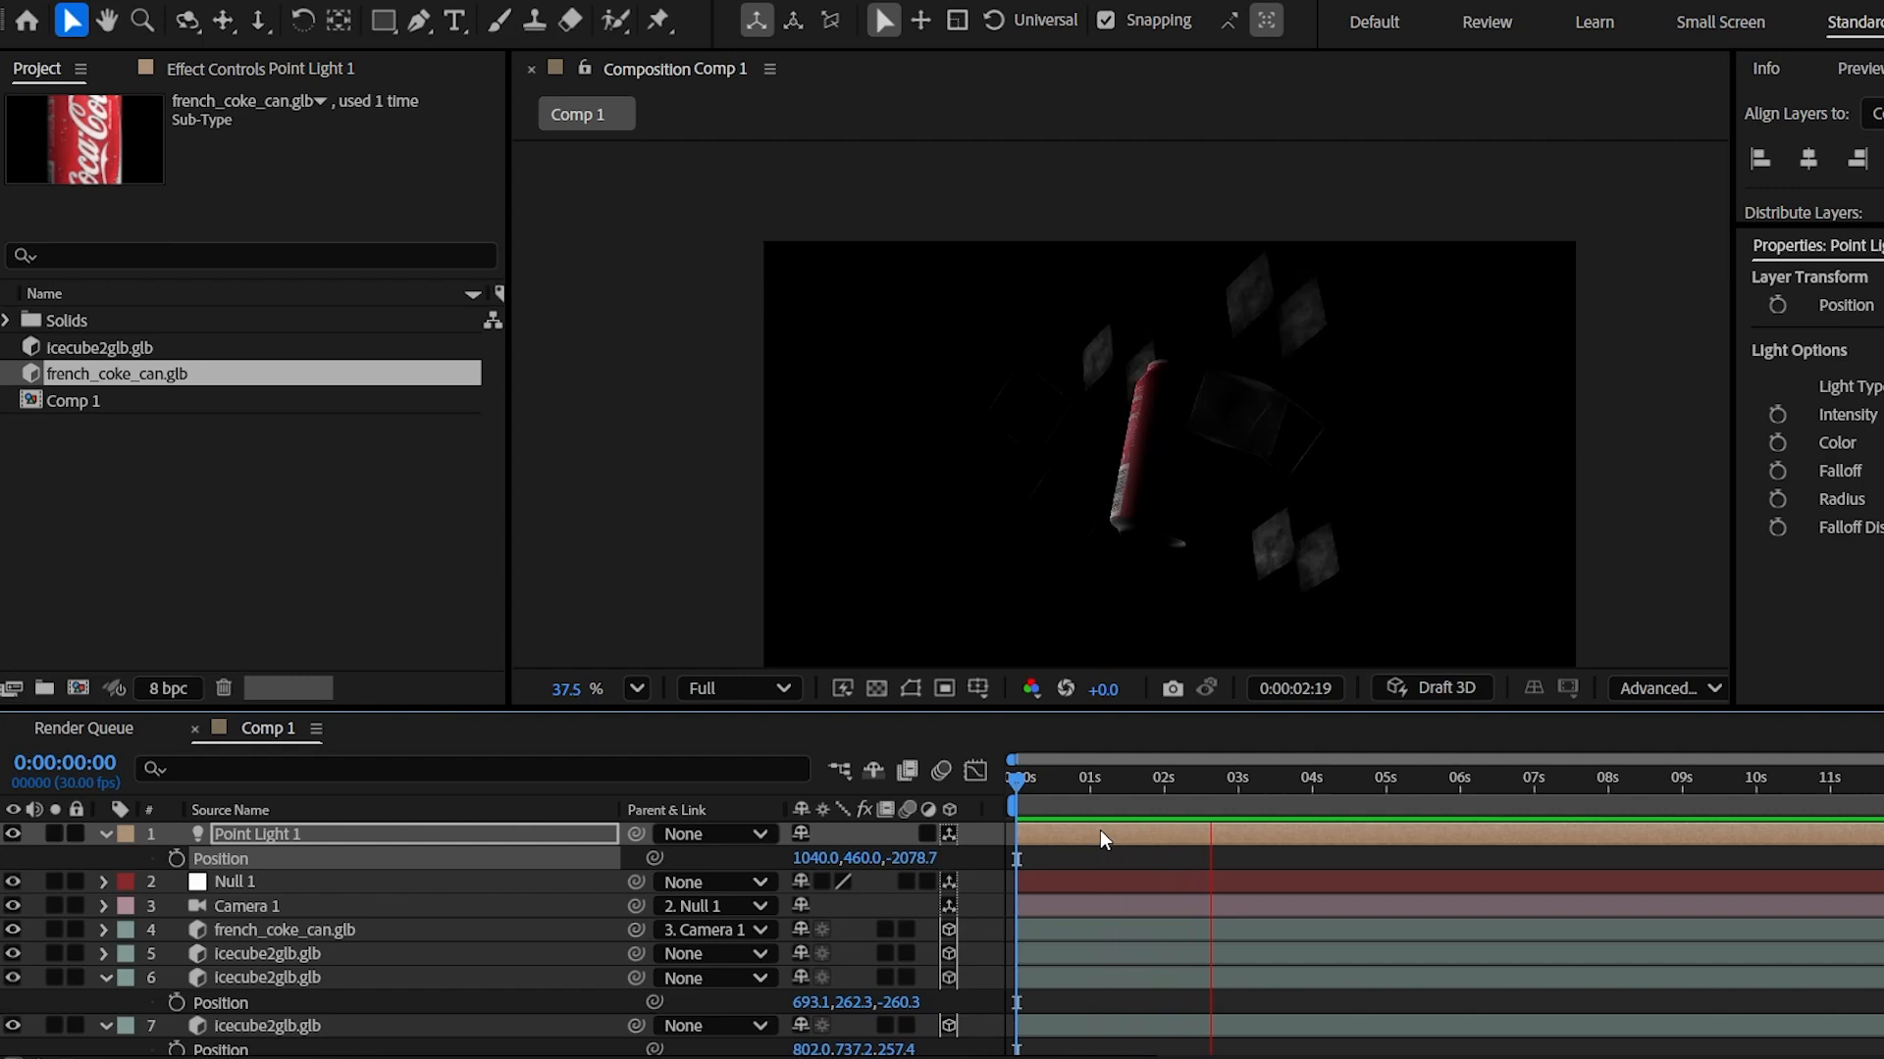
click(1058, 782)
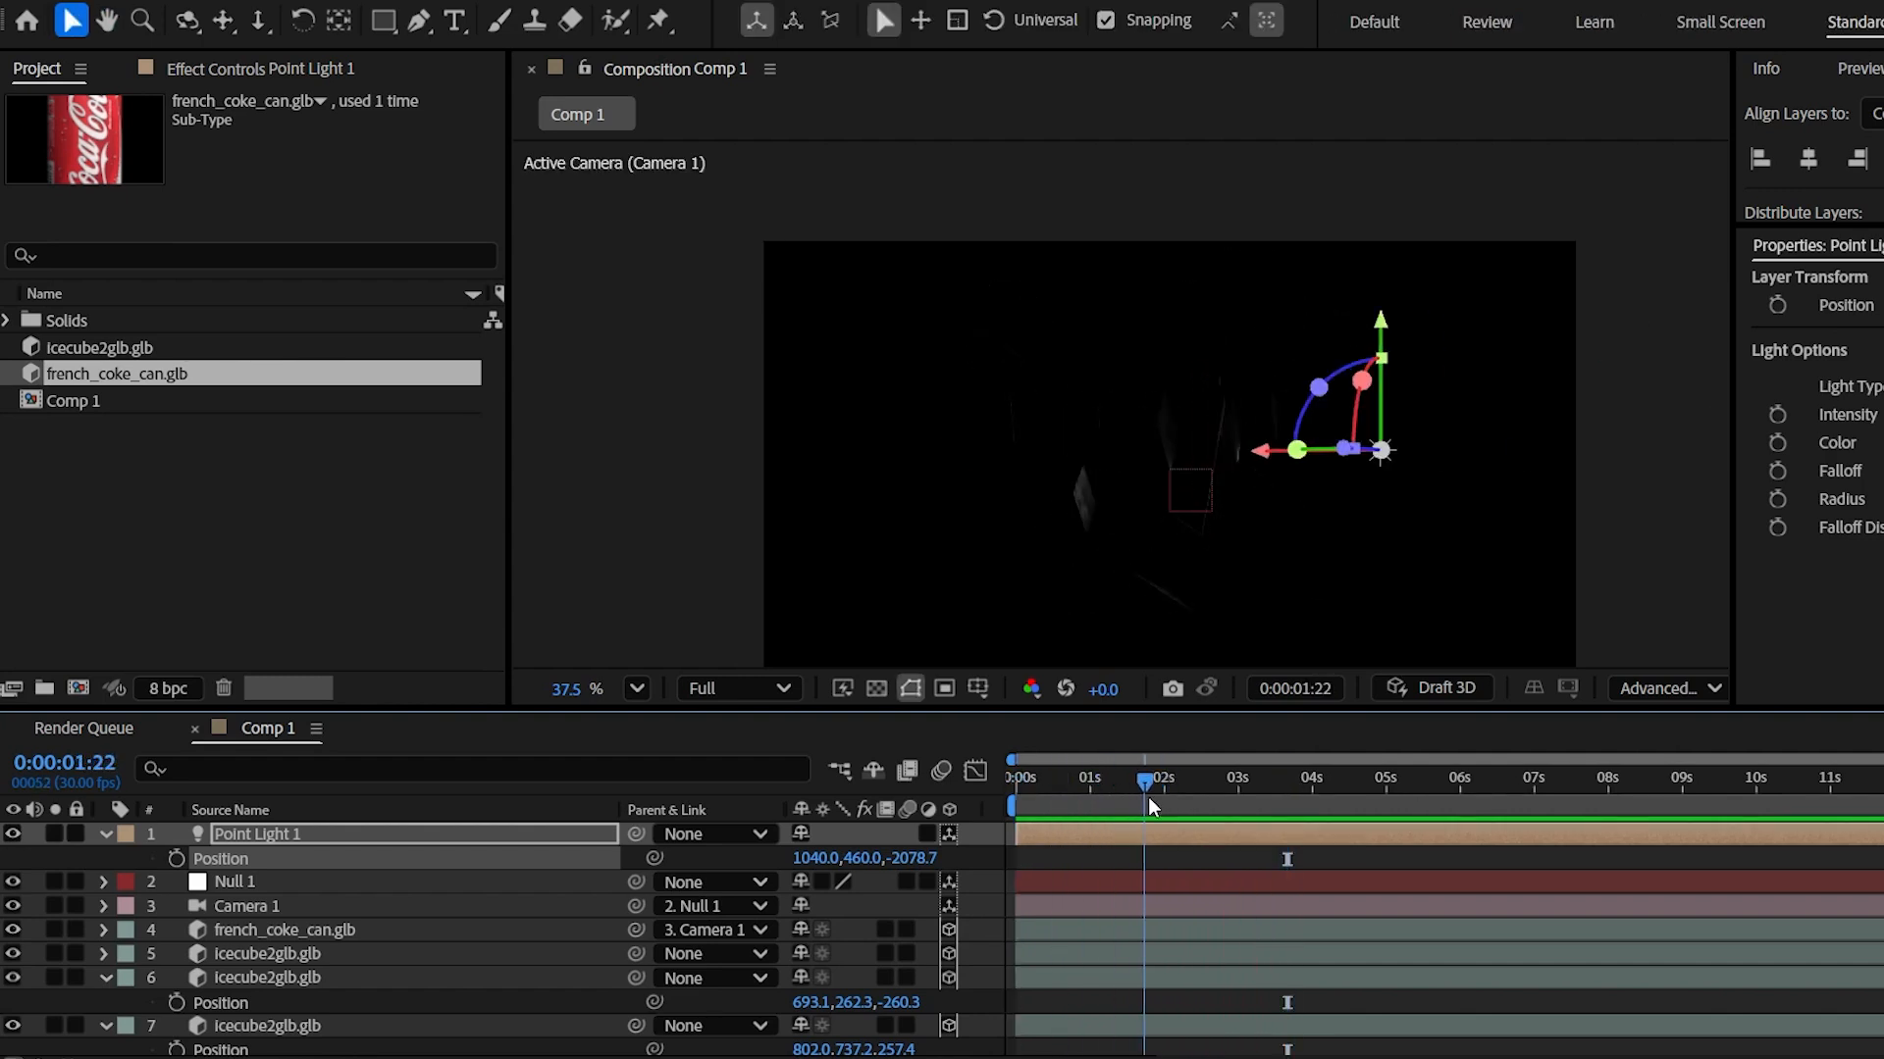
drag(1182, 809, 945, 838)
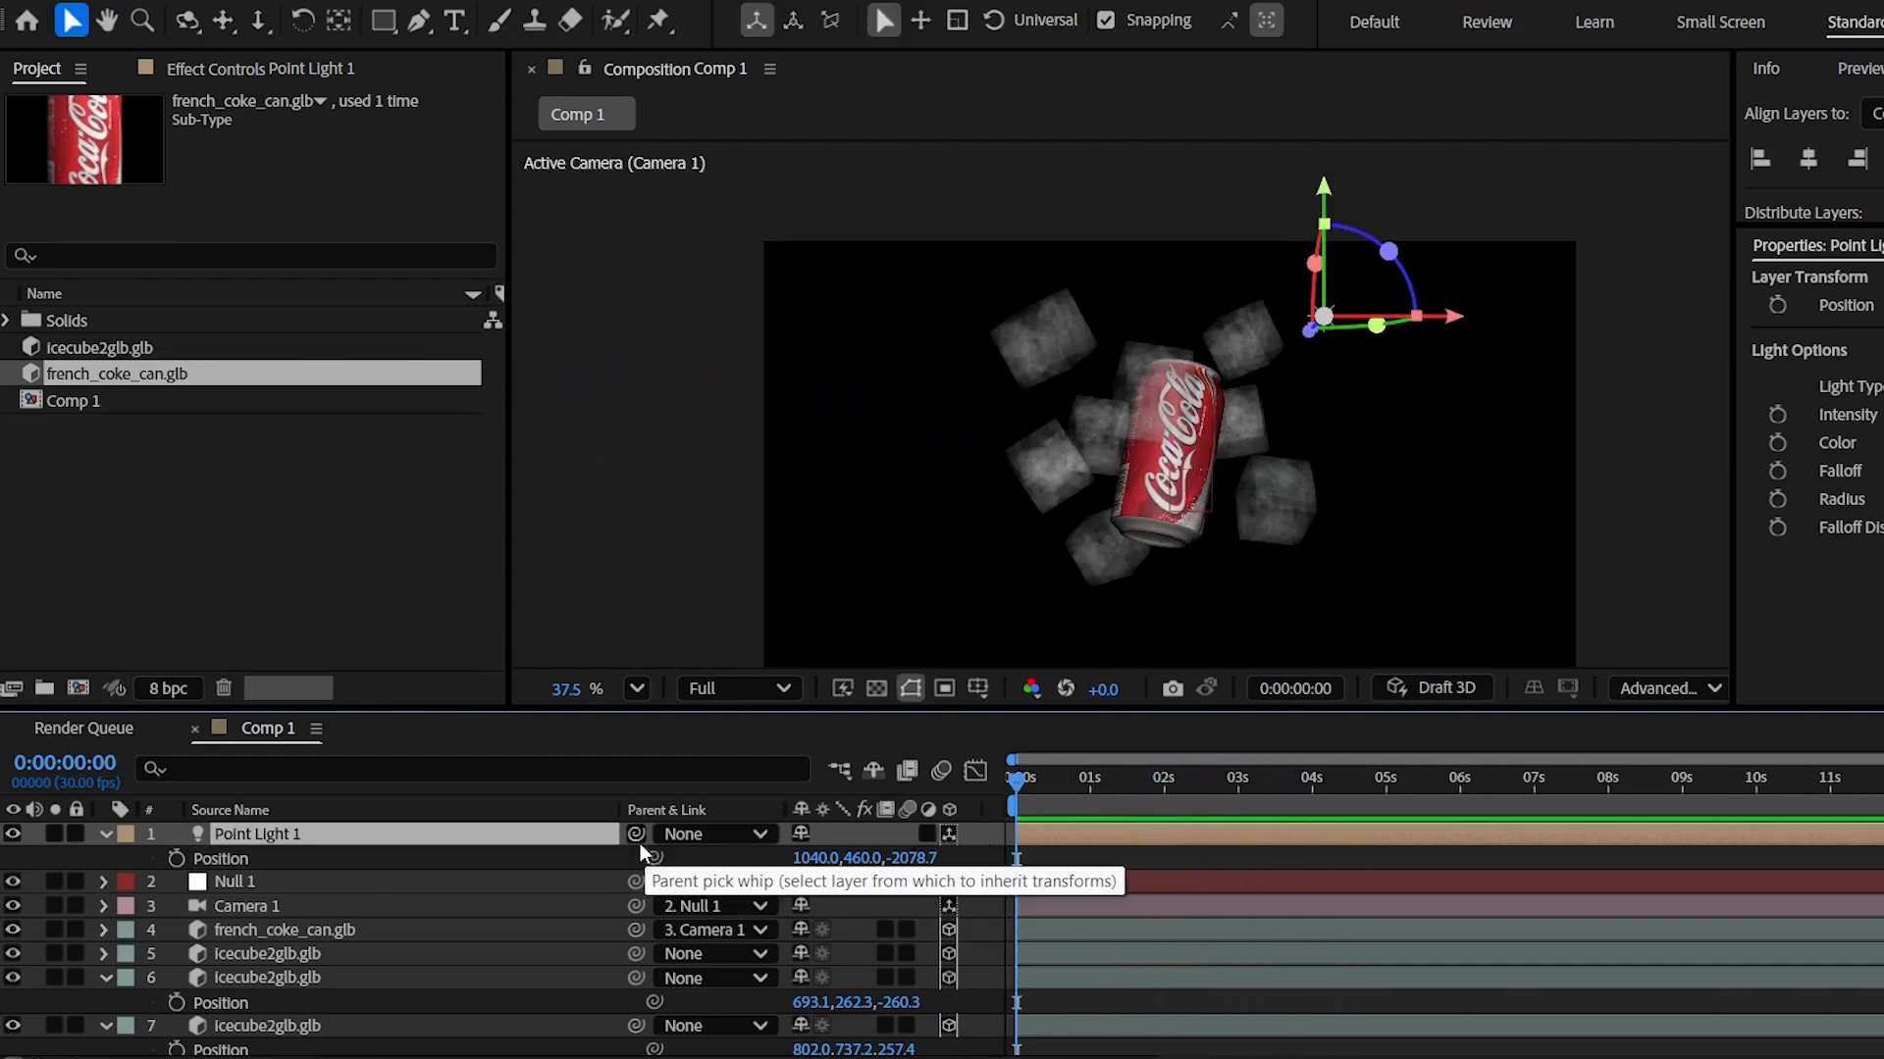
drag(634, 834, 253, 909)
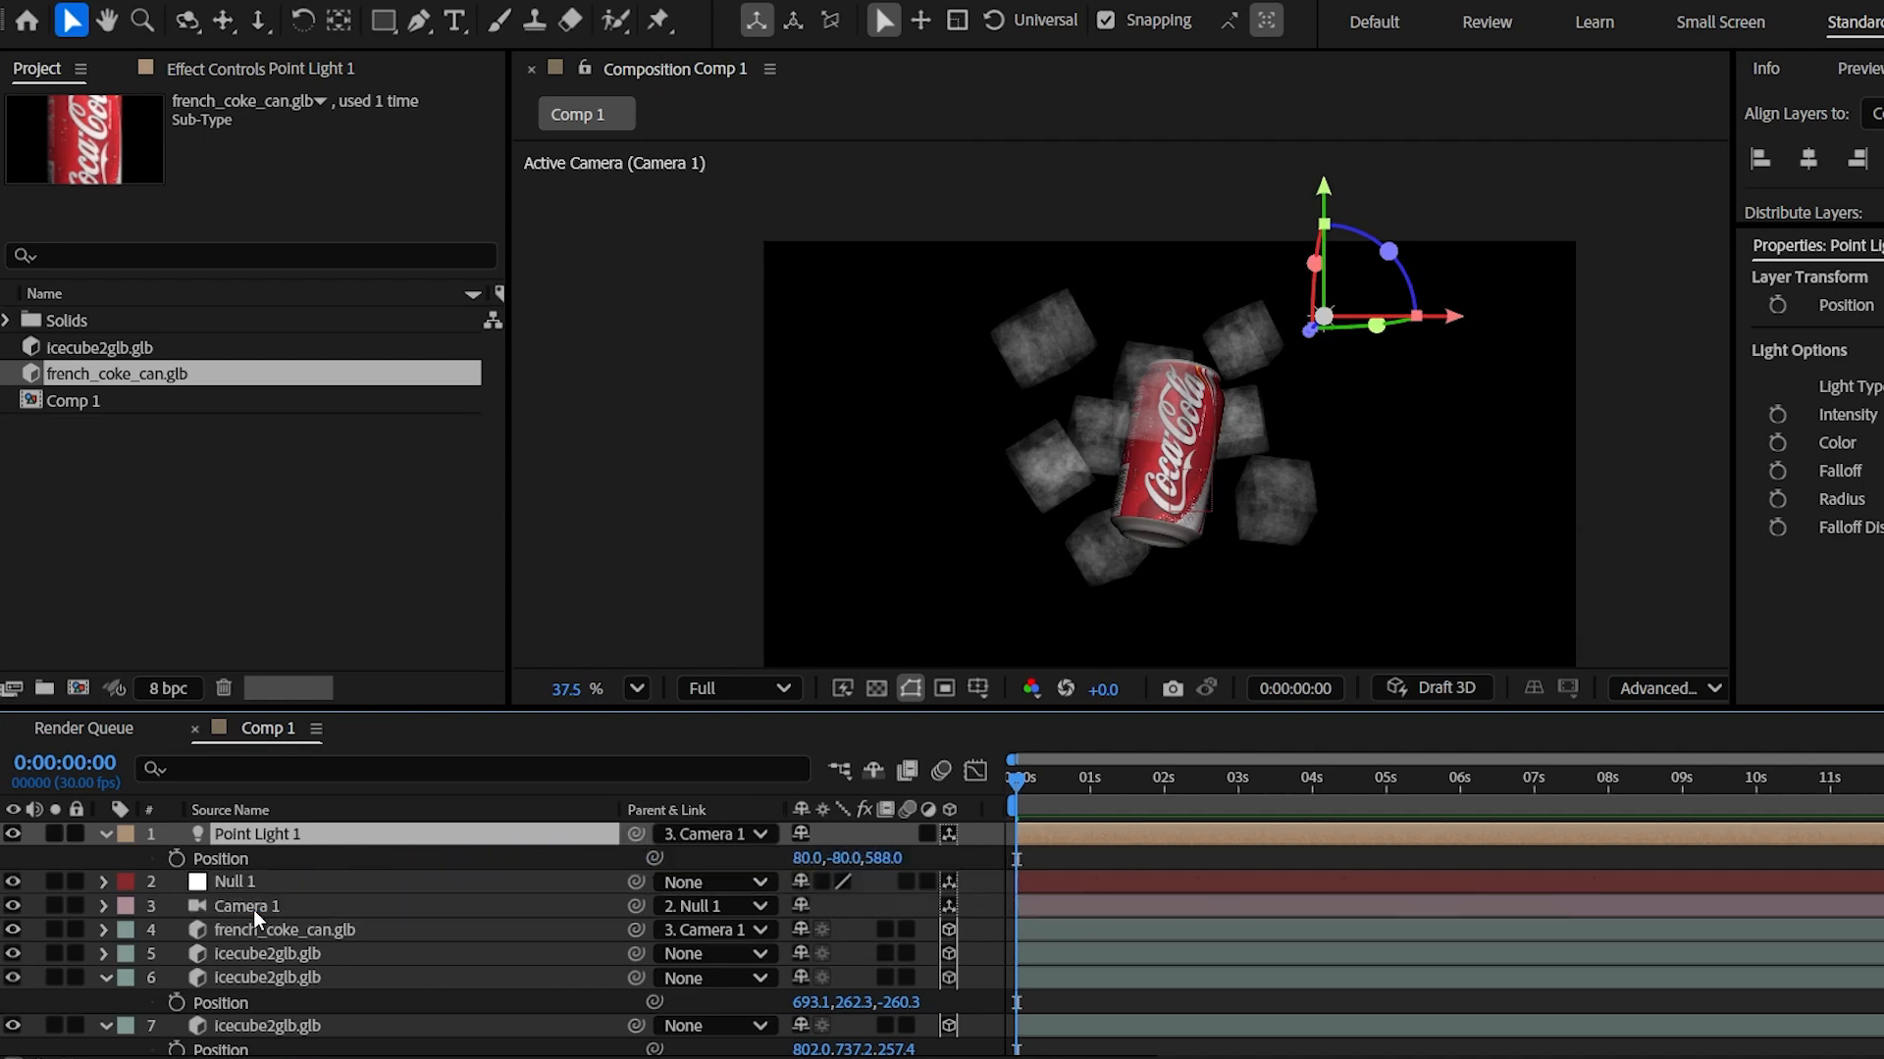
key(space)
key(space)
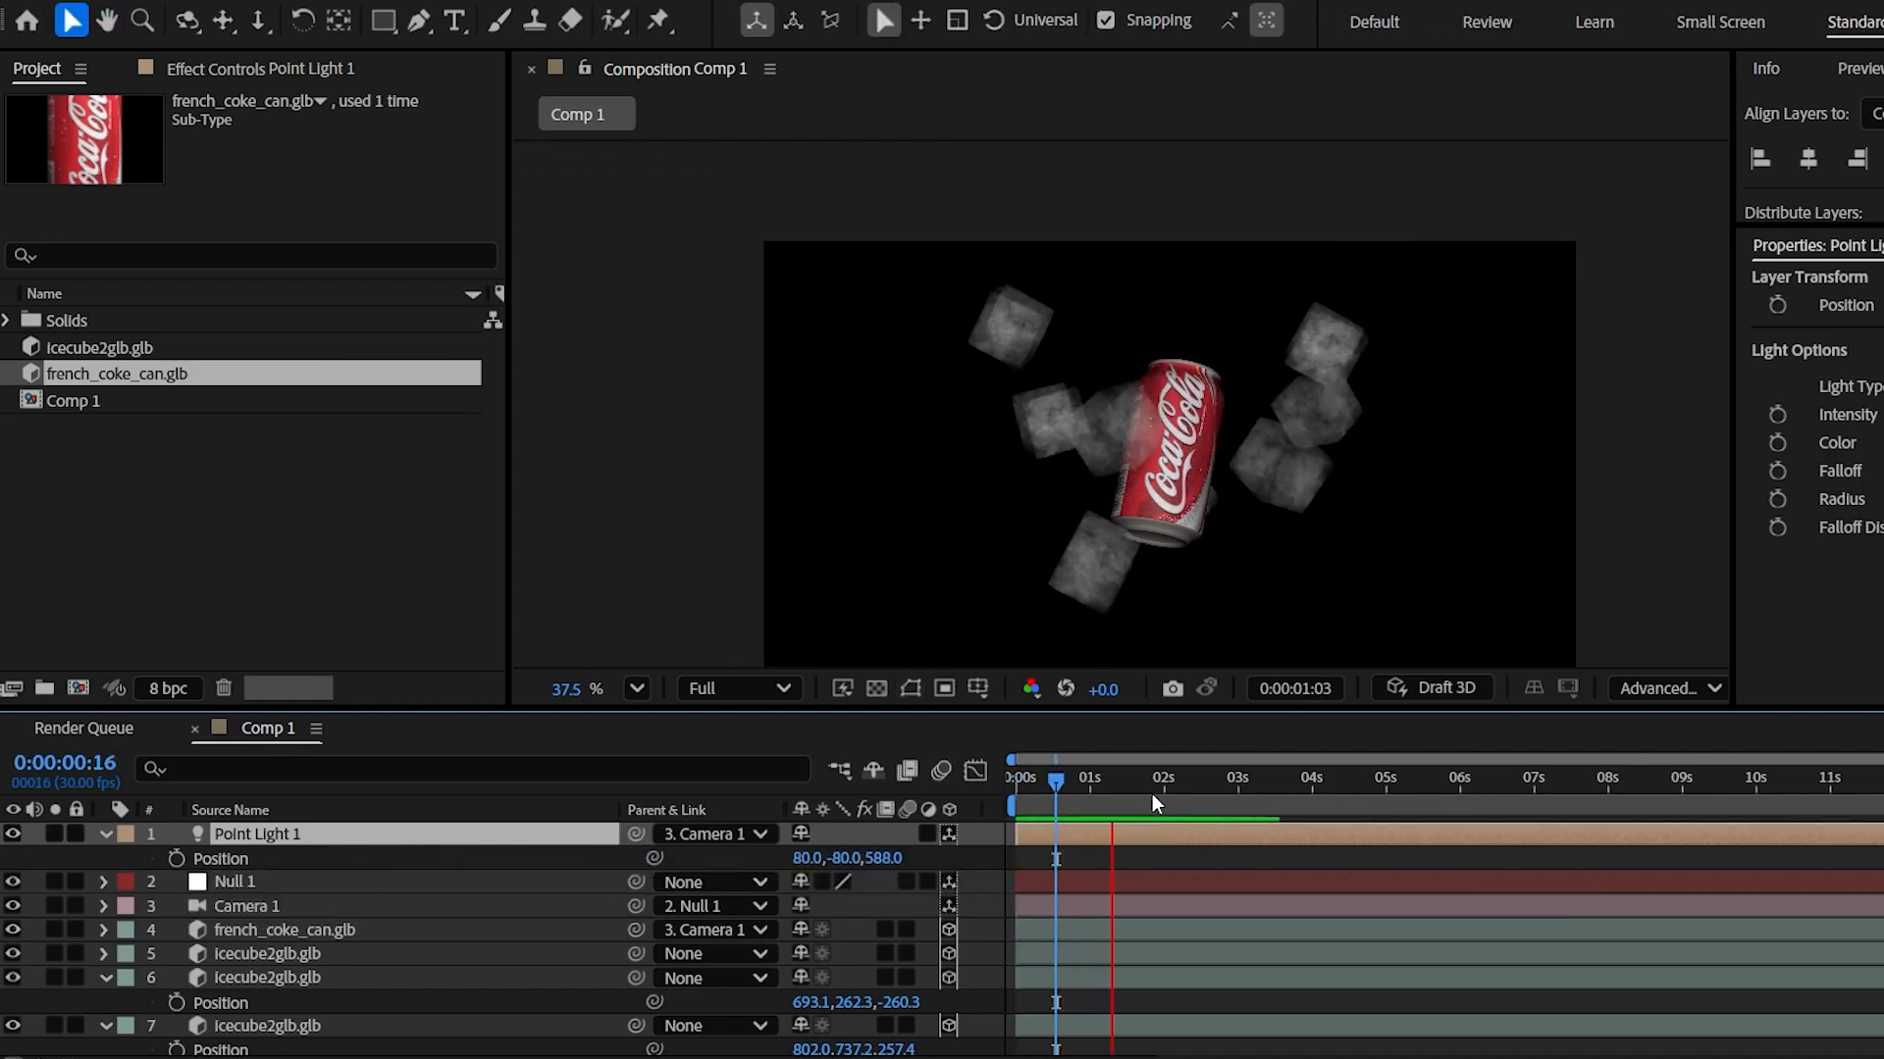
key(space)
drag(1113, 773, 967, 773)
- Confirm Point Light 1's settings and preview the scene with the moved light
click(13, 834)
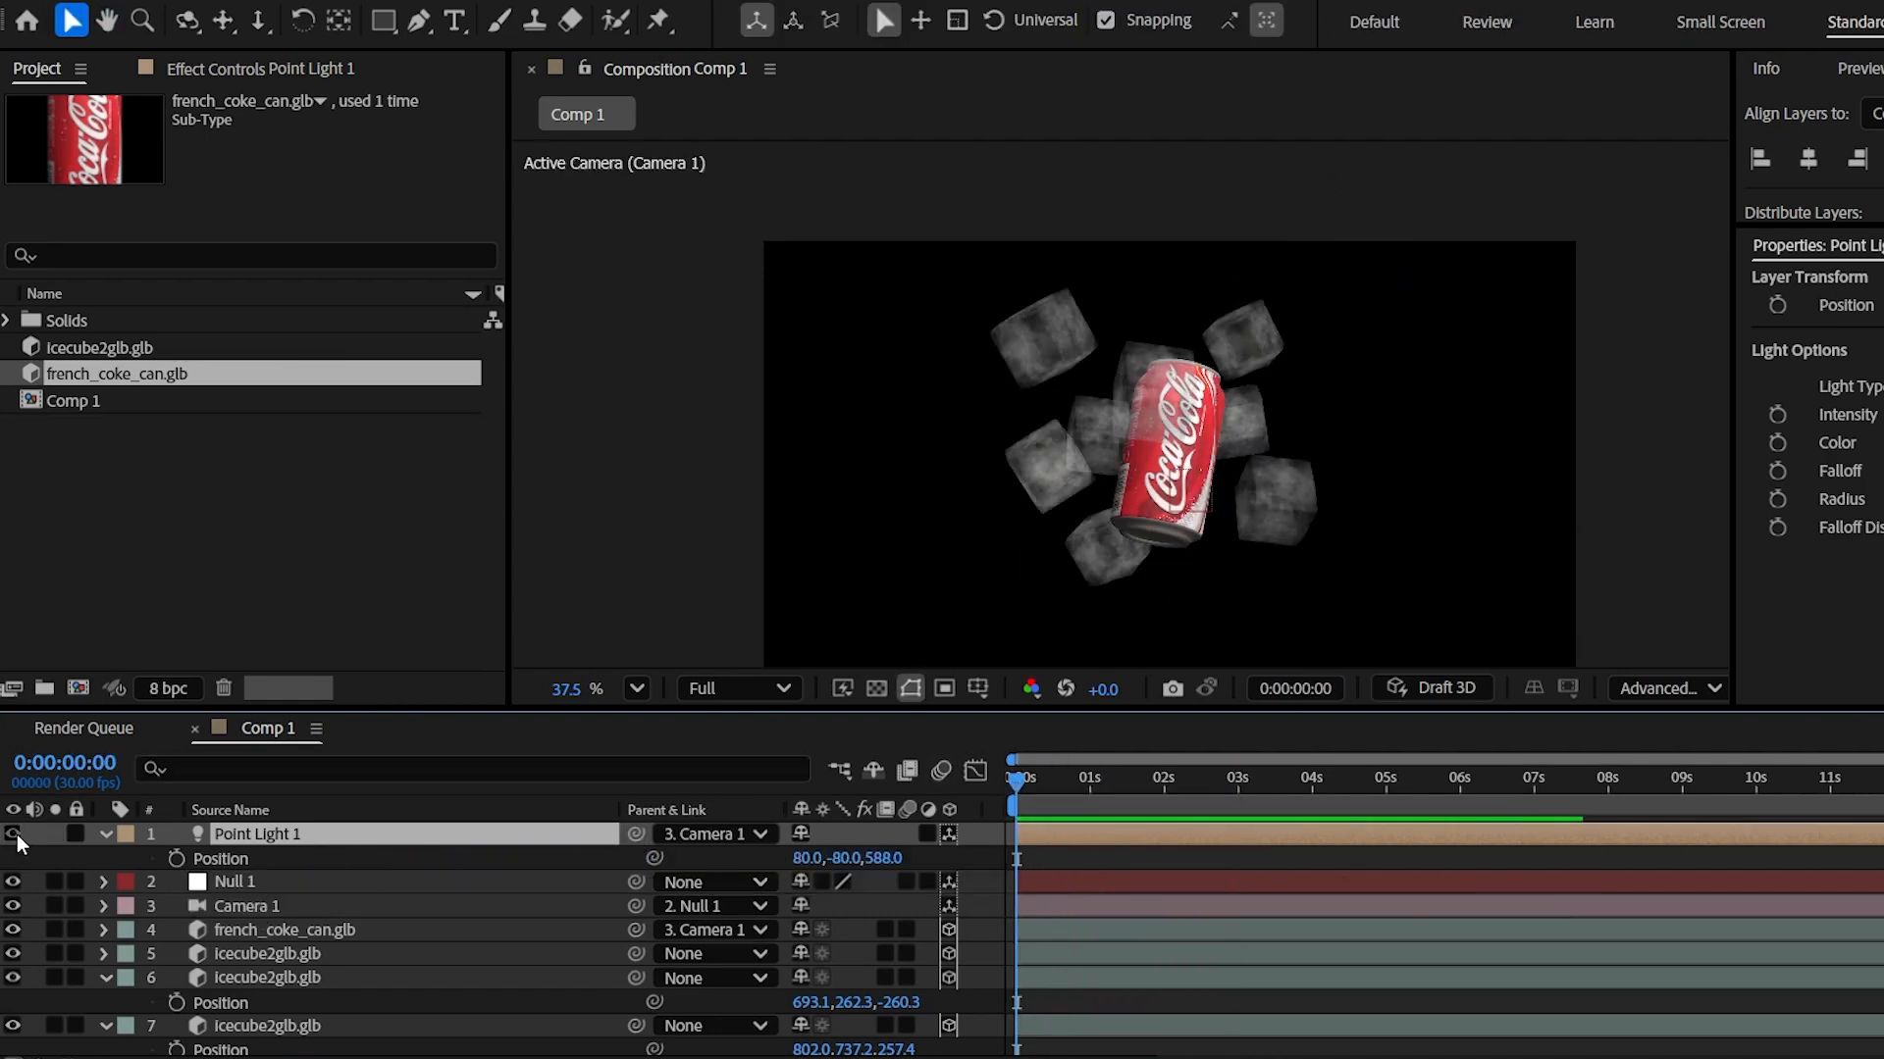
click(12, 834)
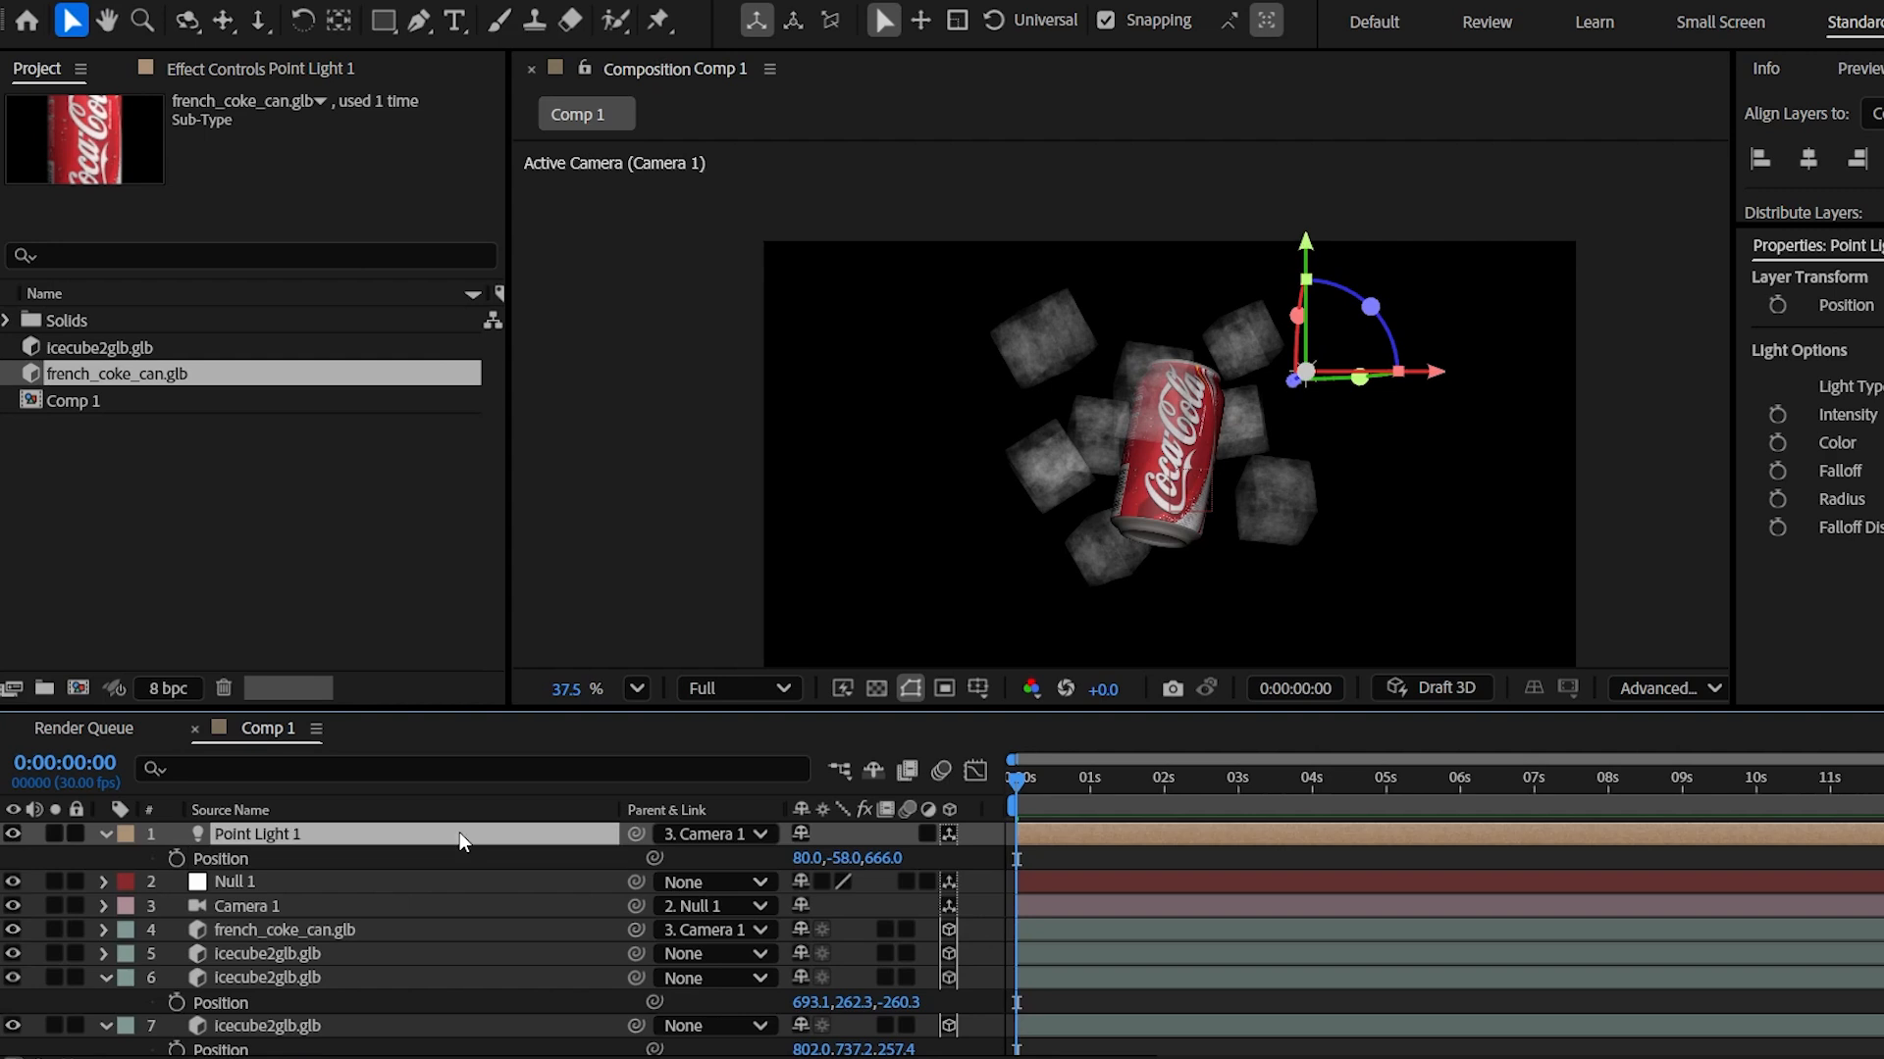
double_click(462, 837)
drag(1027, 78, 1882, 170)
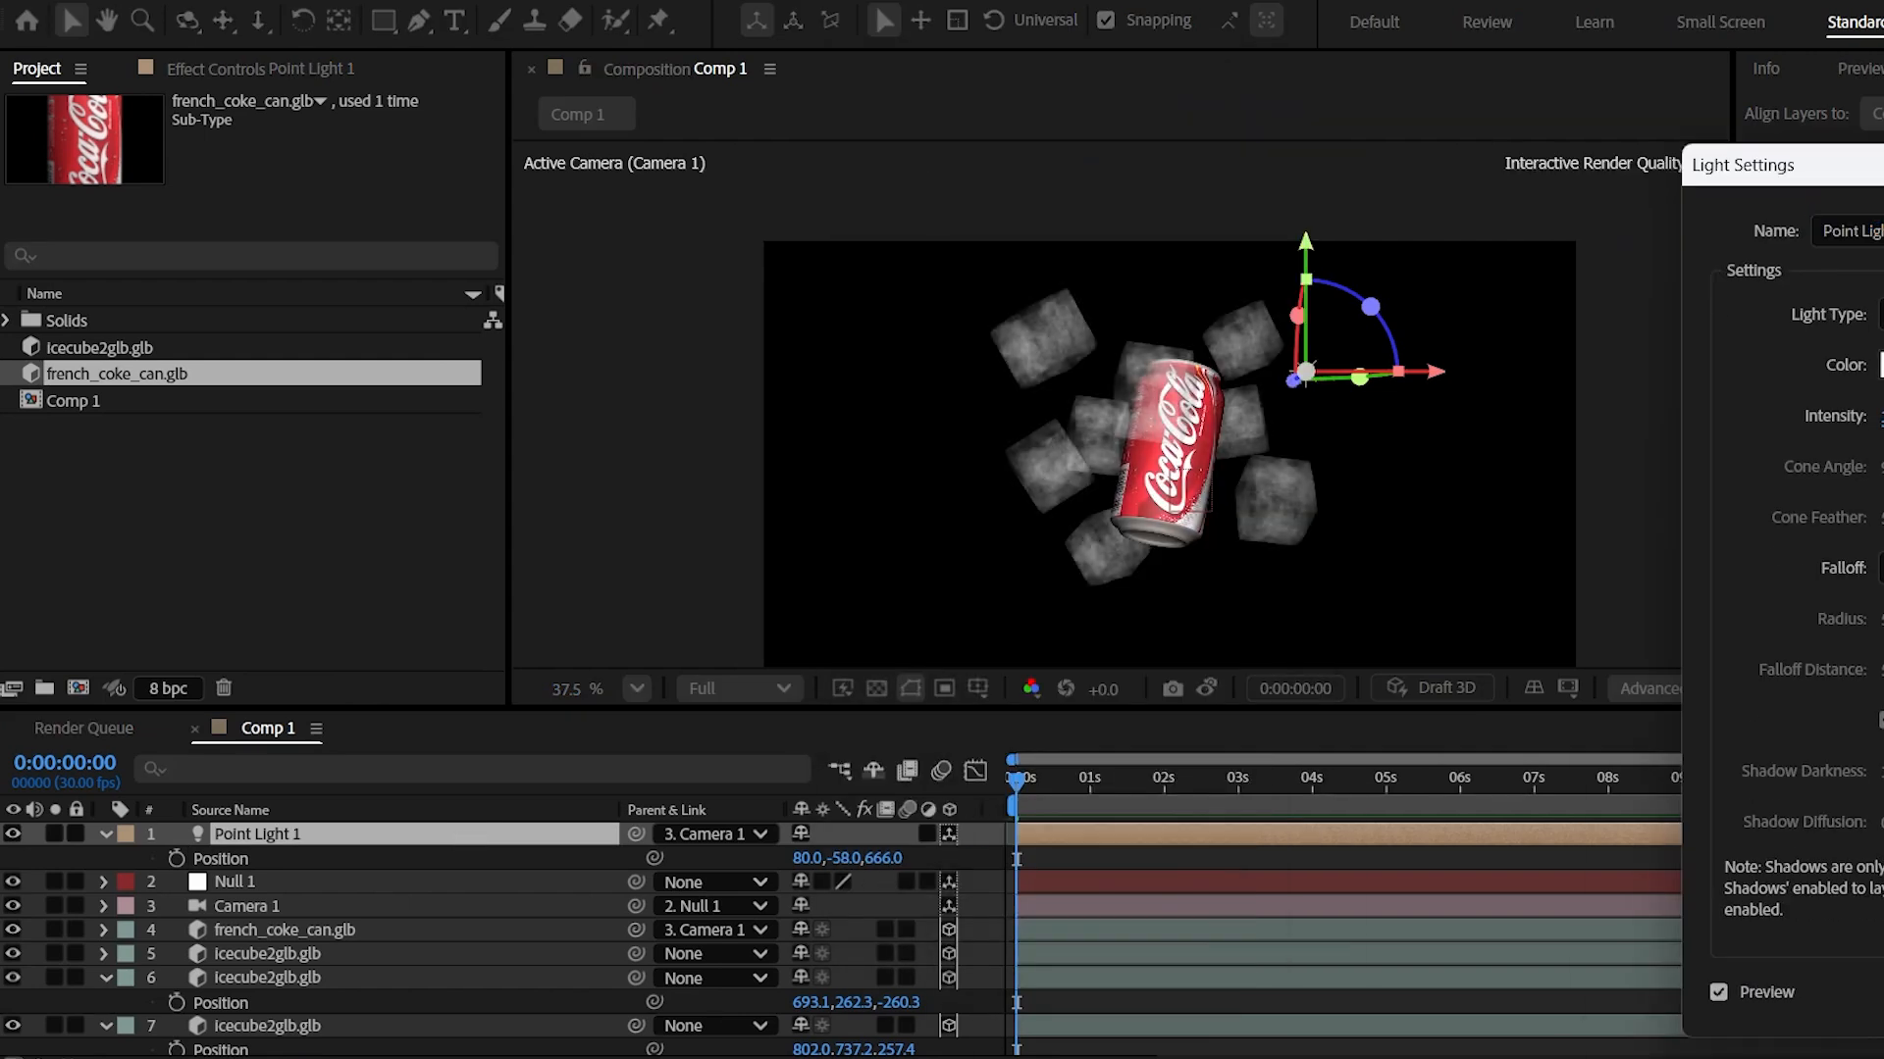
key(Return)
drag(888, 859, 1085, 834)
drag(1215, 331, 1213, 295)
key(space)
key(space)
scroll(302, 927, down, 3)
scroll(302, 927, up, 3)
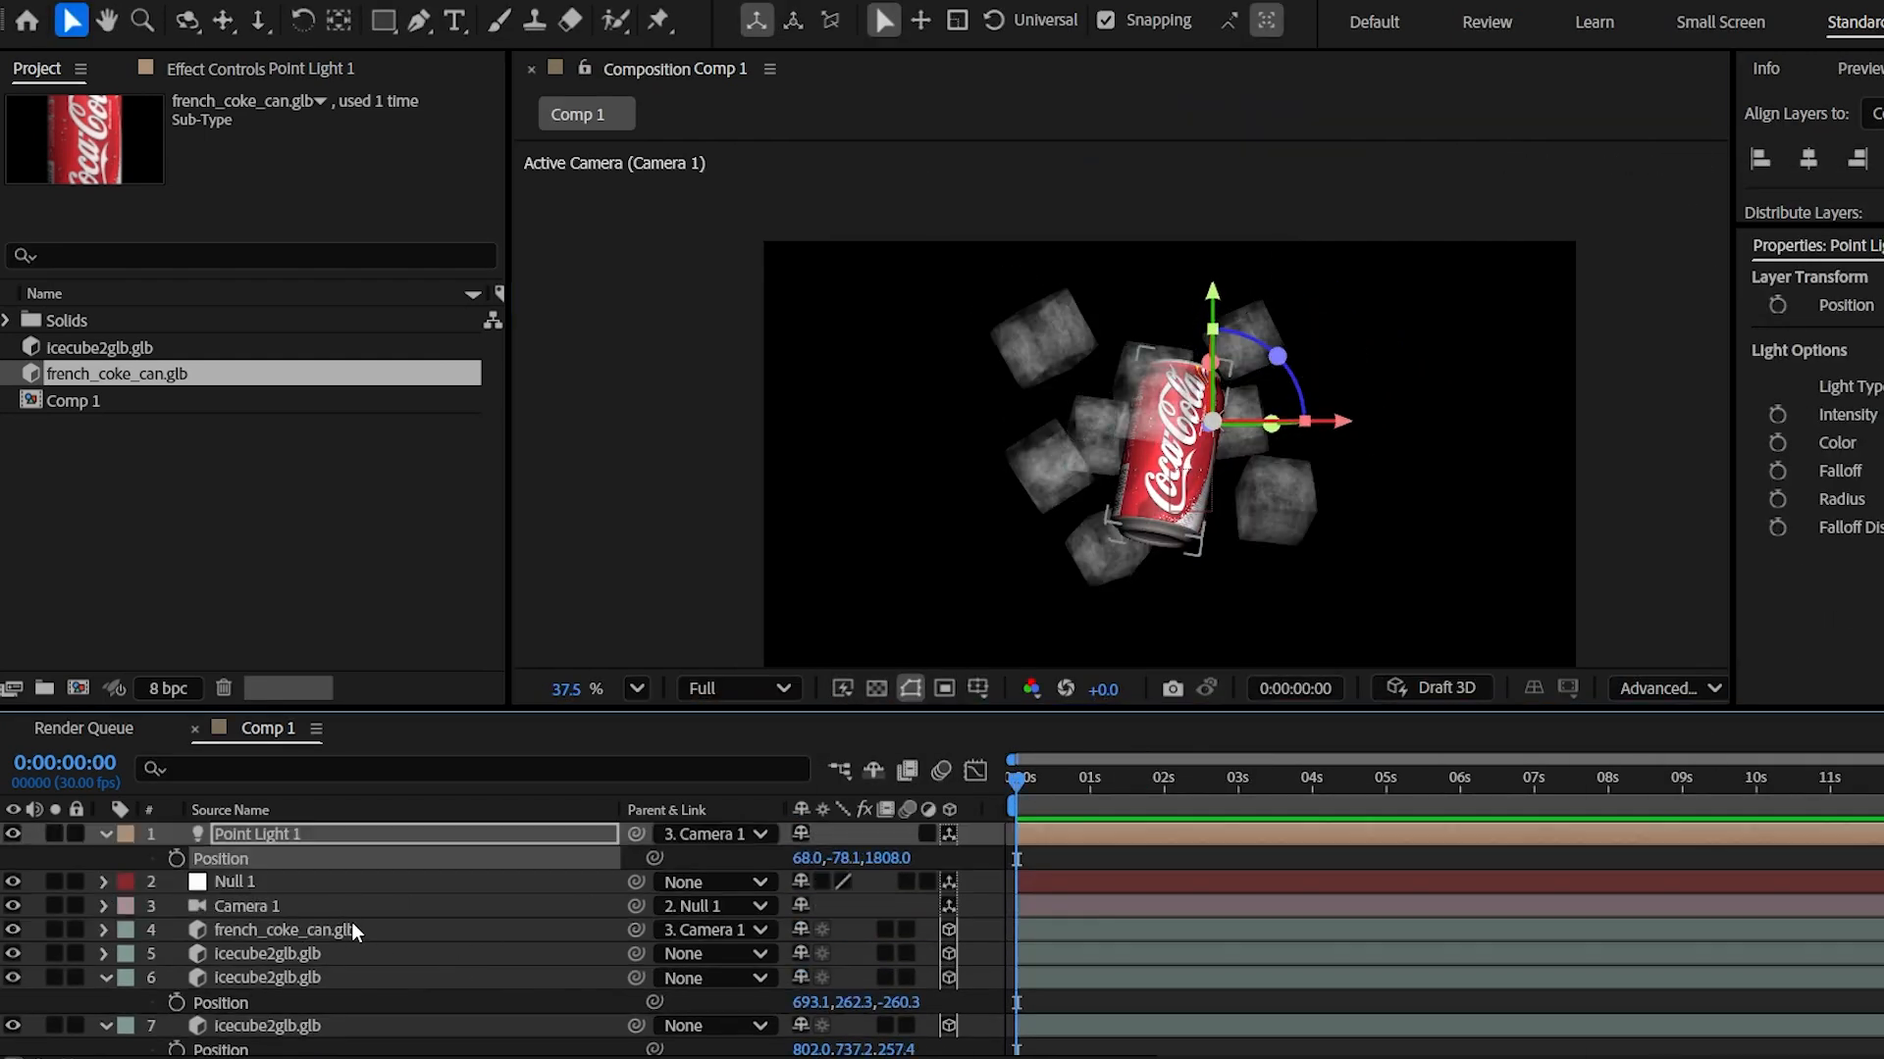
click(351, 930)
- Keyframe the can's Position Y from 770.2 at 0s to -23.8 at 3s
key(p)
drag(816, 954, 1657, 1056)
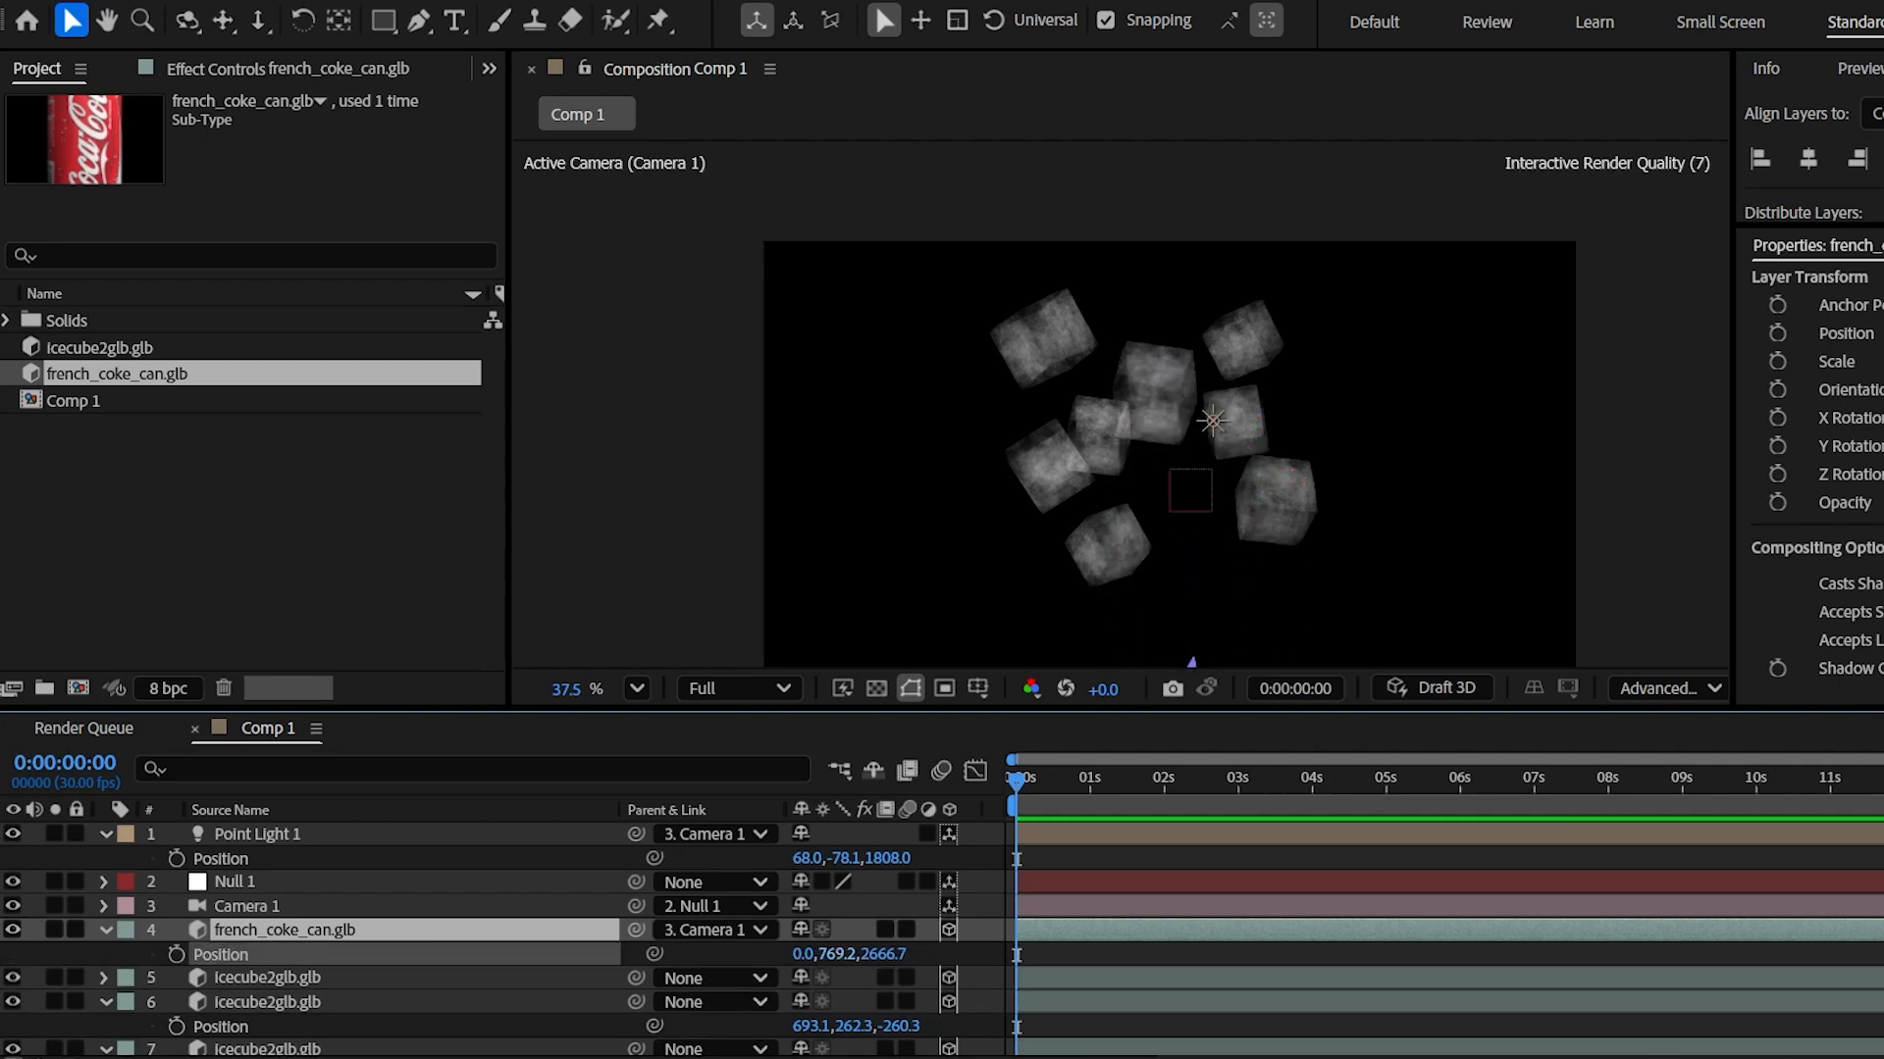
drag(1034, 803, 1242, 789)
drag(829, 954, 446, 975)
drag(1022, 799, 903, 803)
key(space)
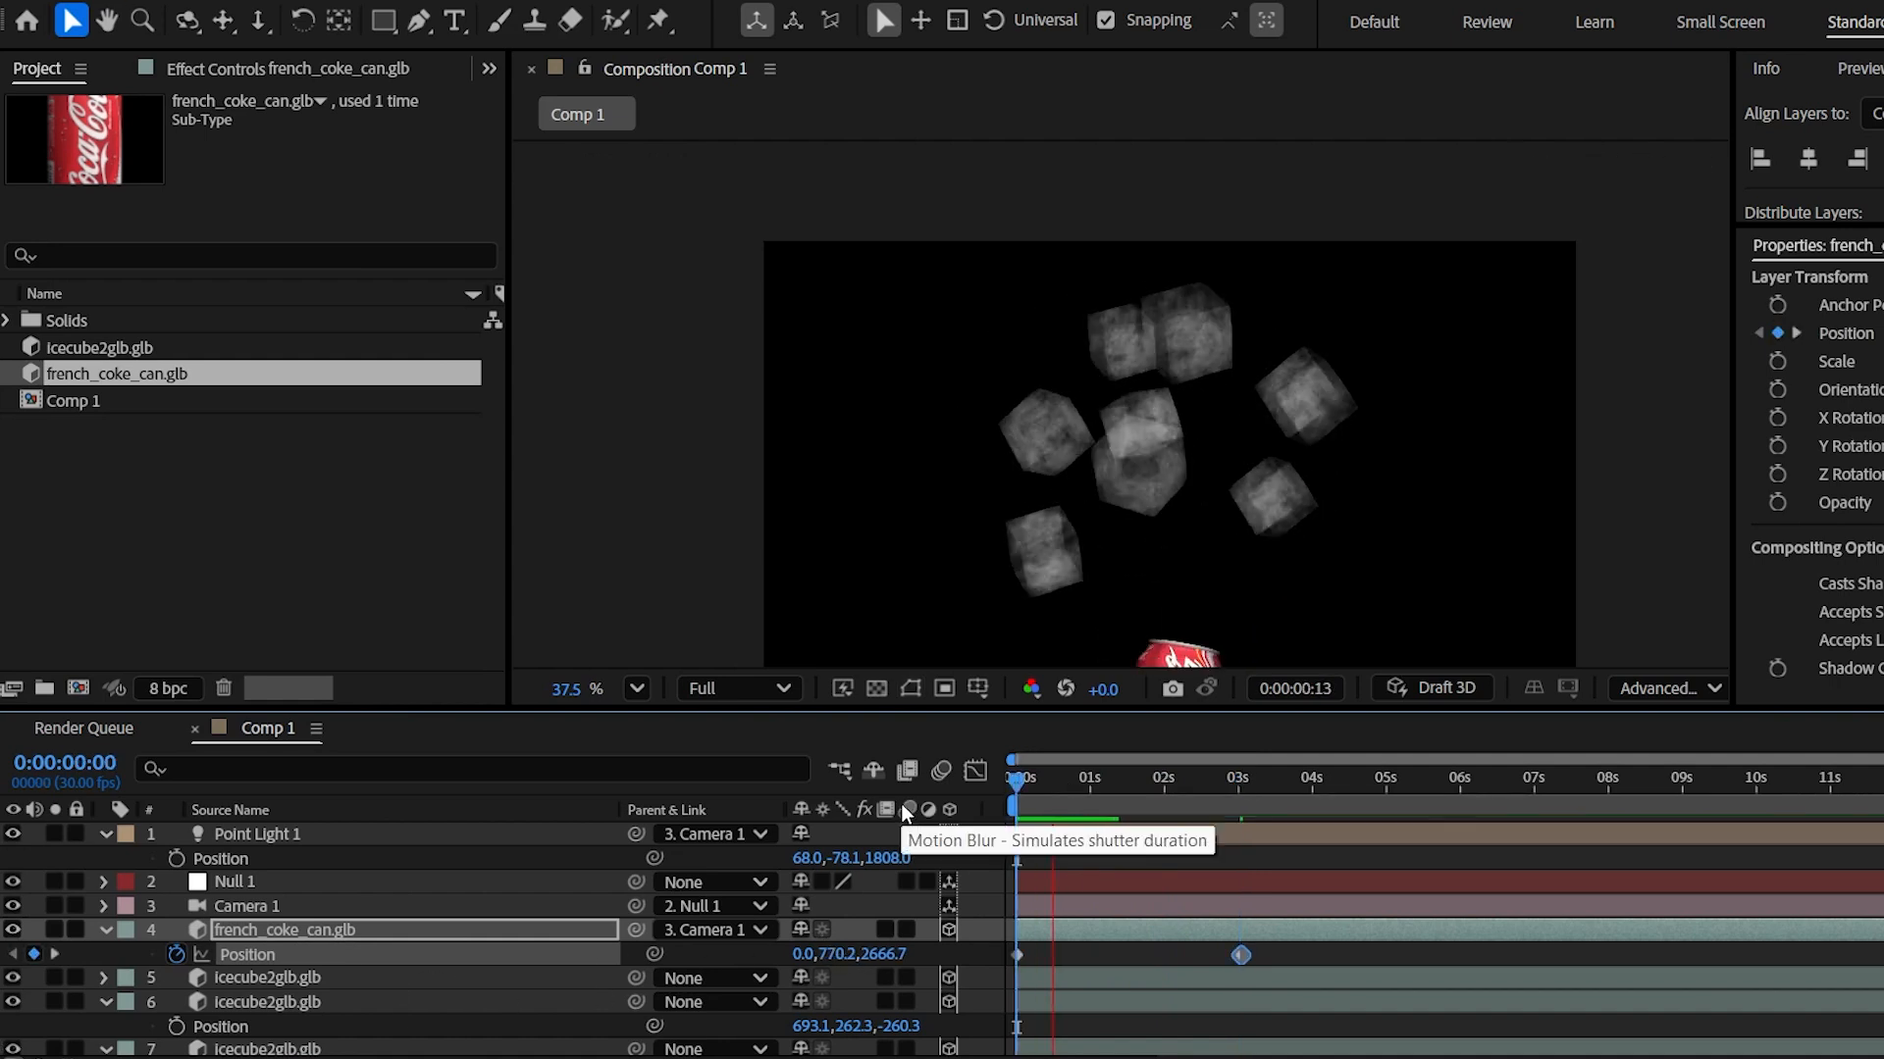
click(1234, 777)
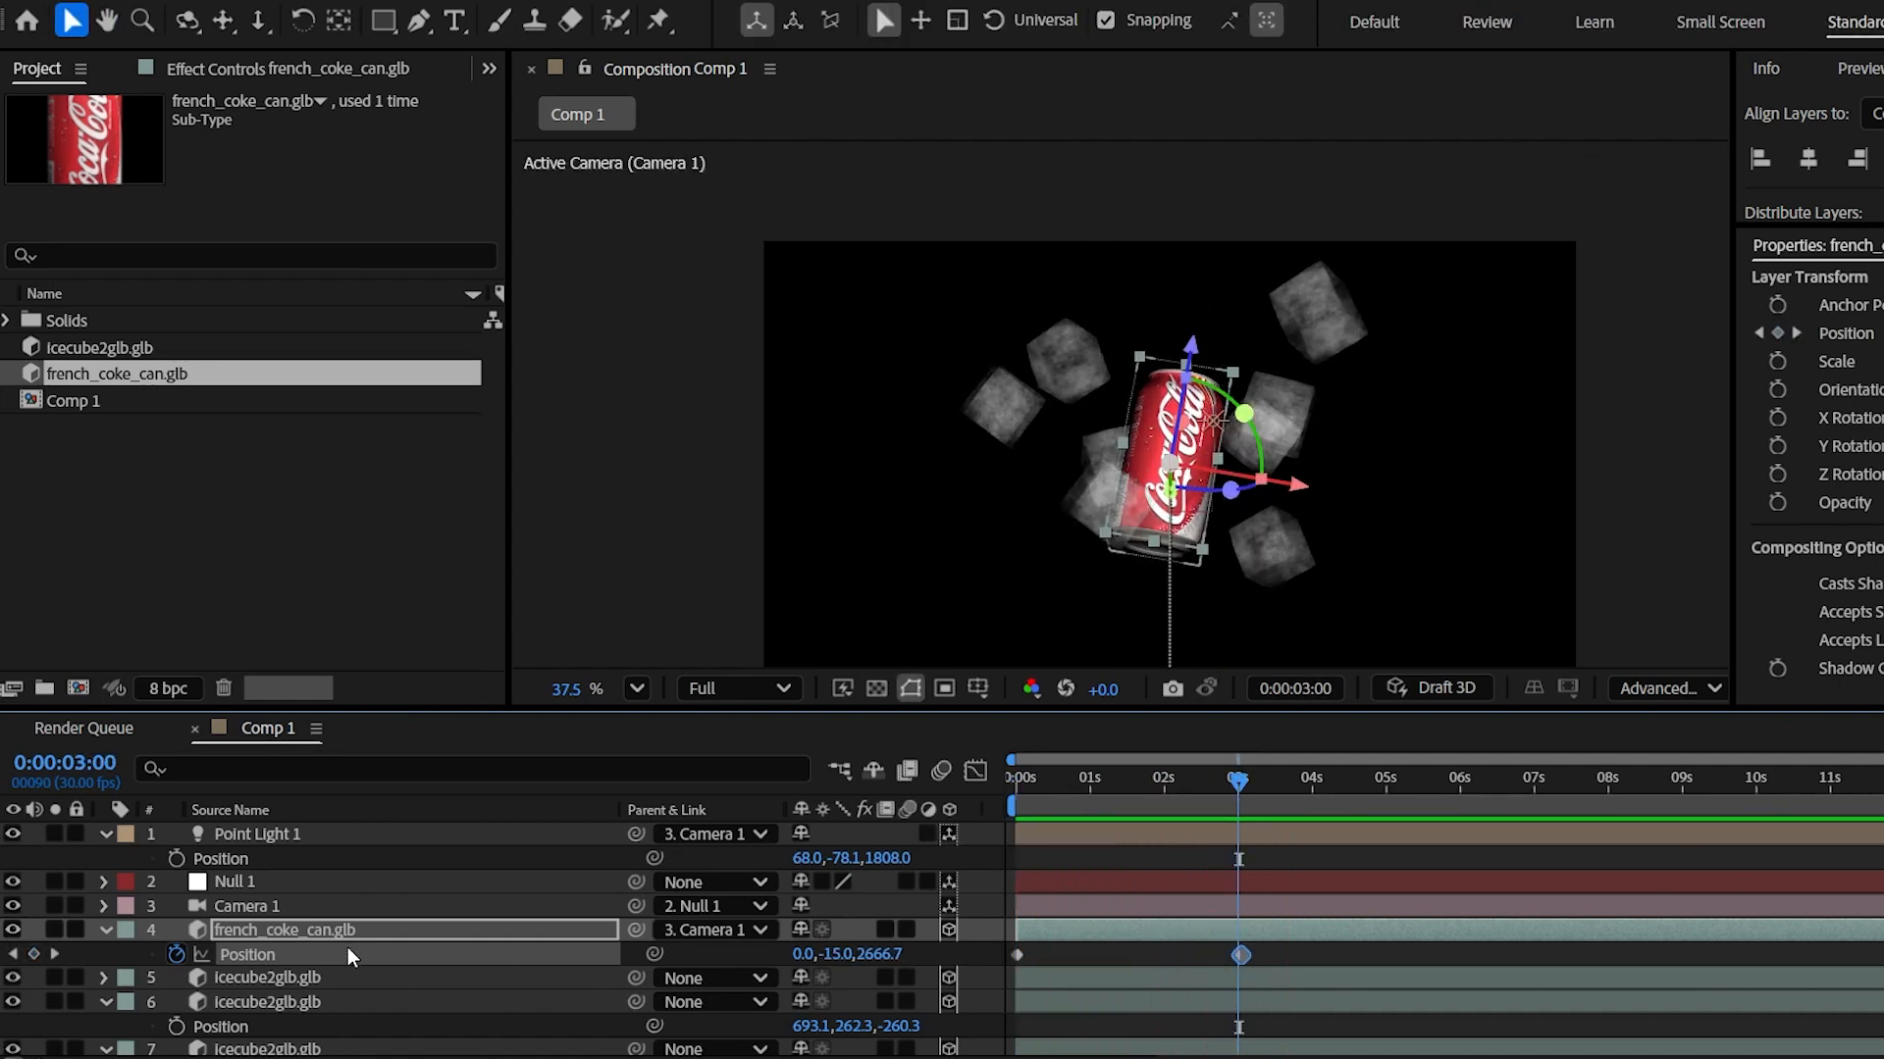
- Show the can's Position and Rotation properties together, undoing a trial Z spin
key(r)
scroll(204, 957, down, 2)
drag(829, 954, 983, 962)
key(ctrl+z)
key(Page_Down)
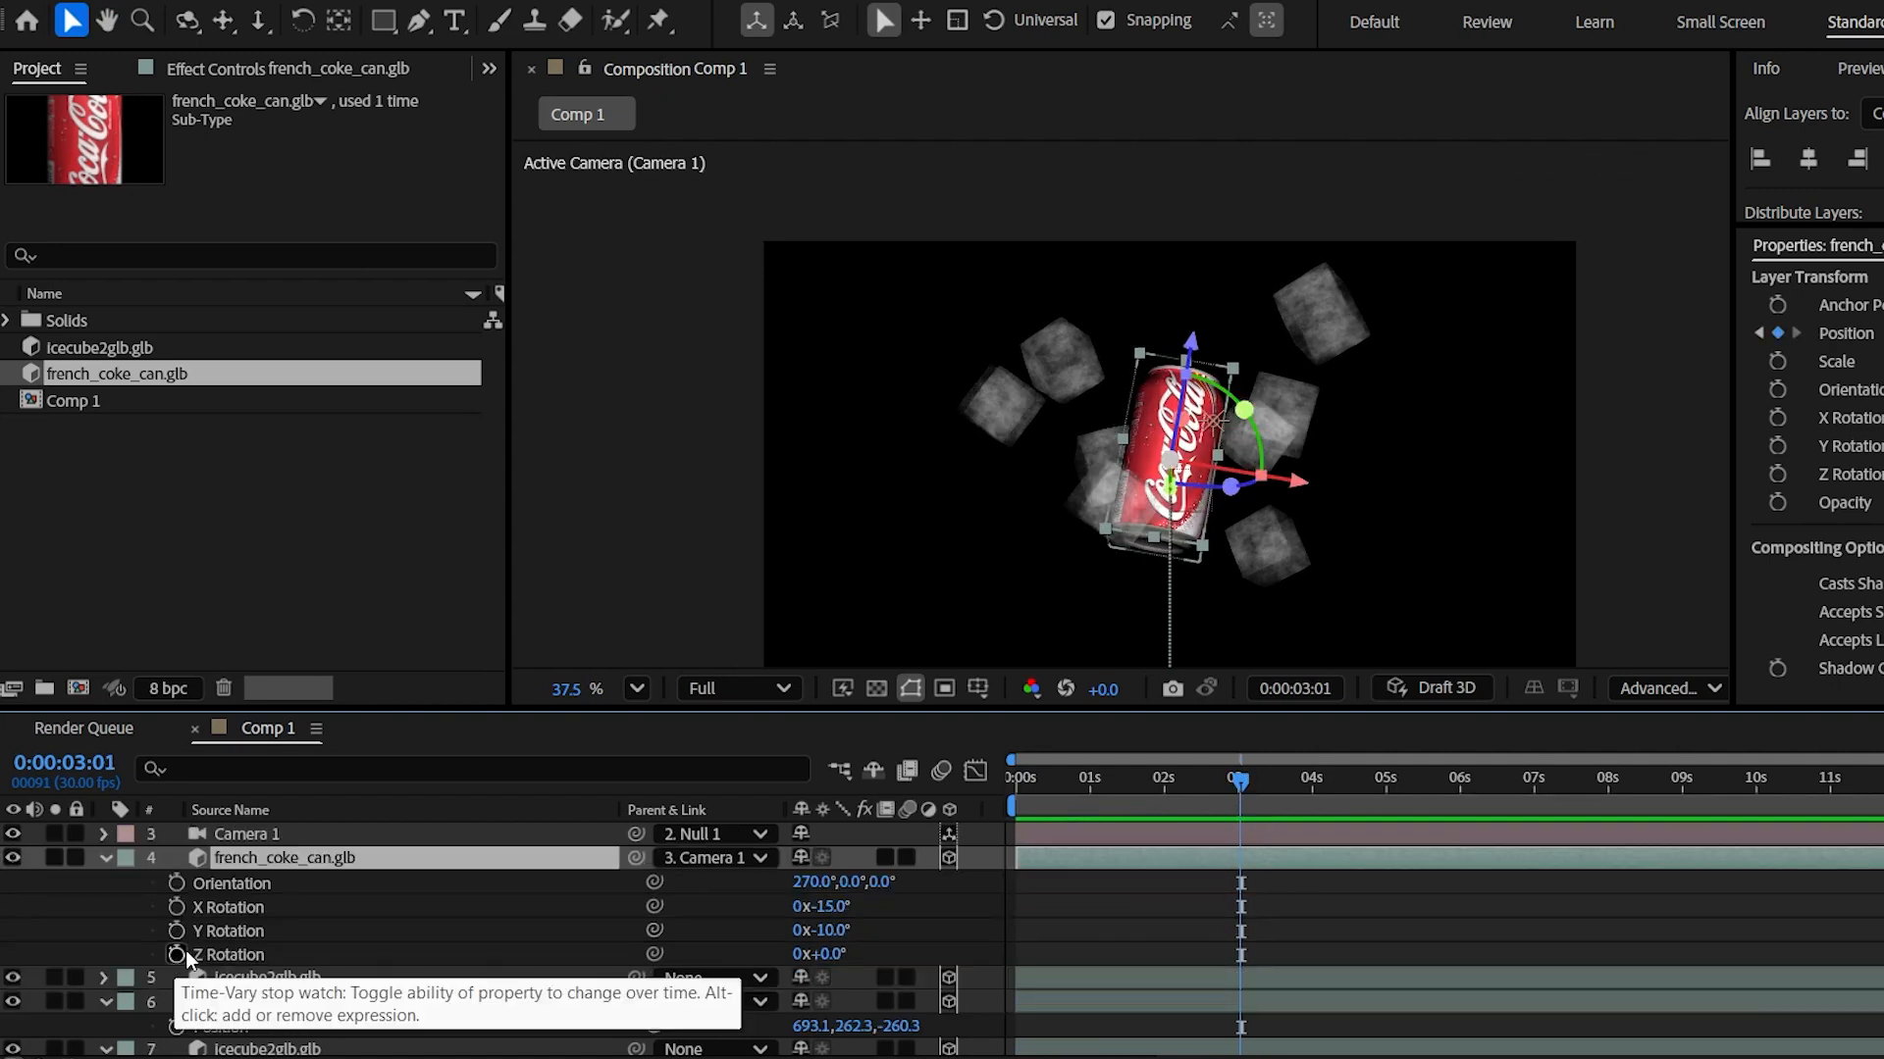
key(p)
key(shift+r)
- Keyframe the can's Z Rotation from 2x at the start to 0x at 3s, then select all keyframes
click(177, 978)
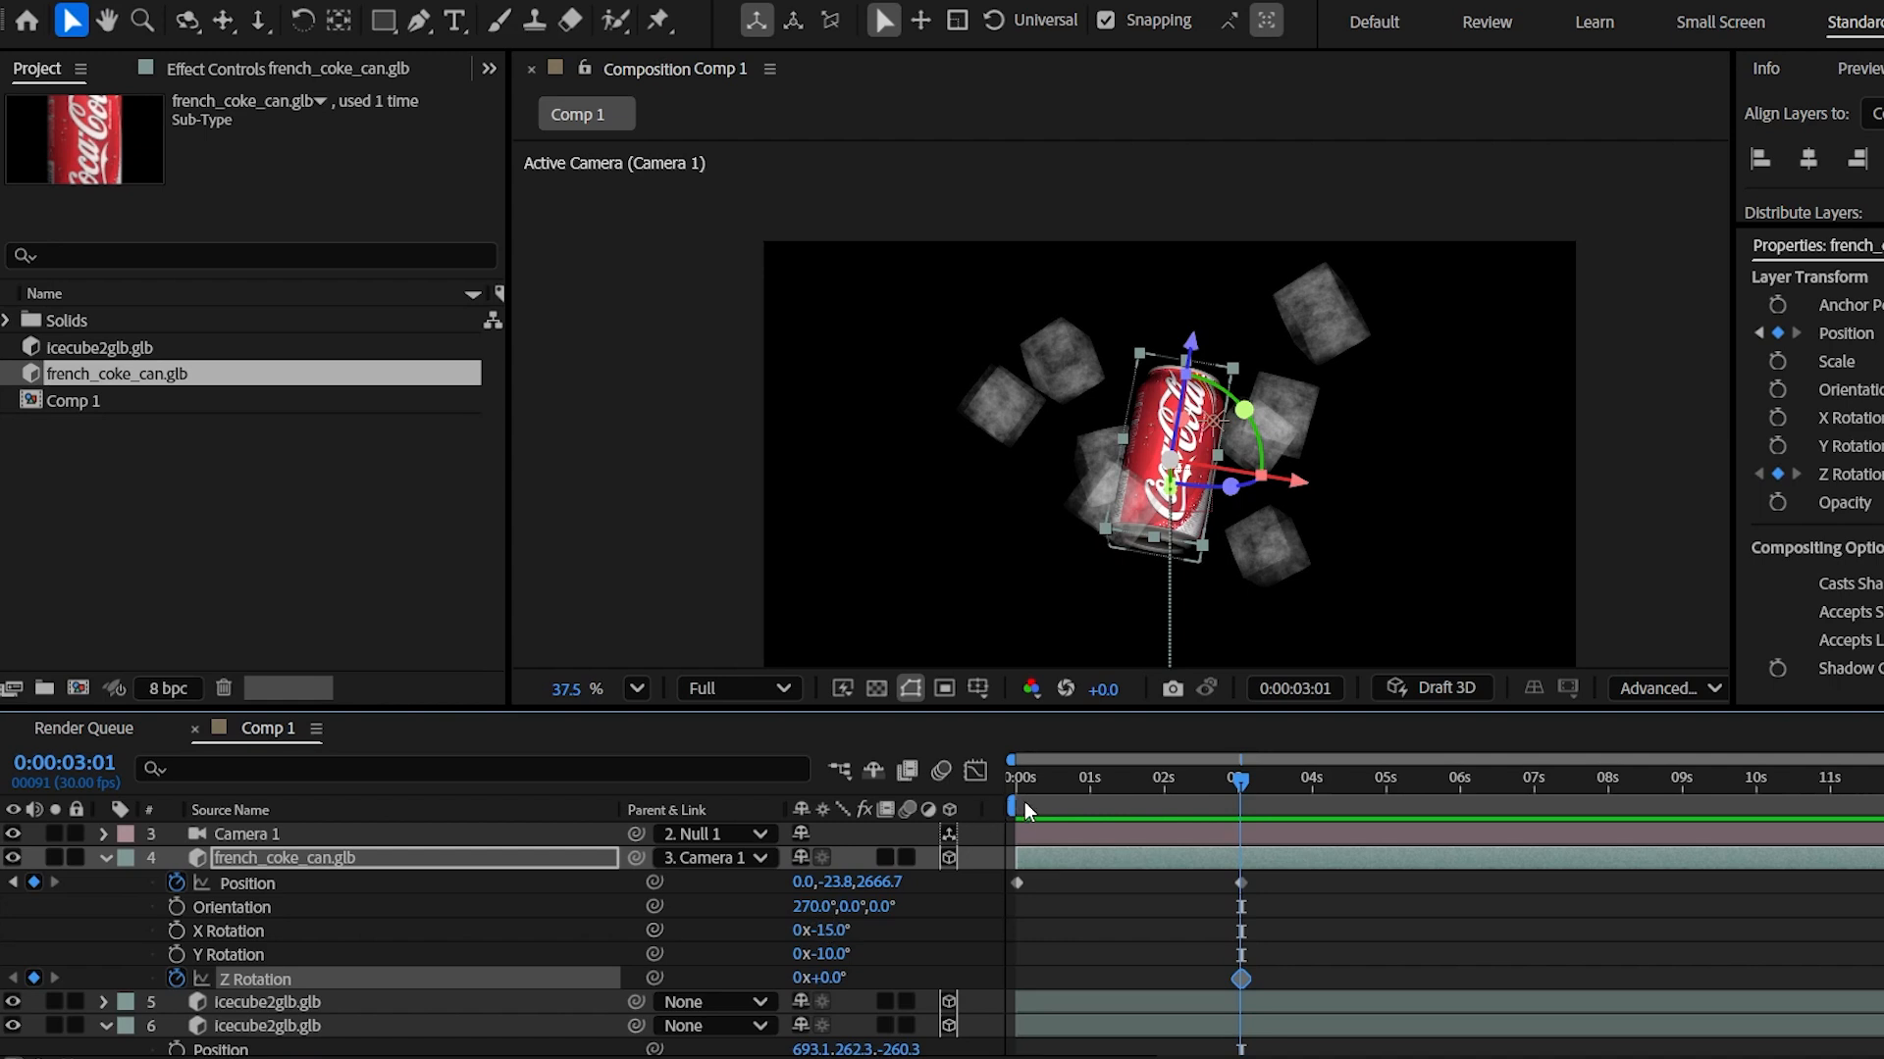
key(Home)
click(34, 978)
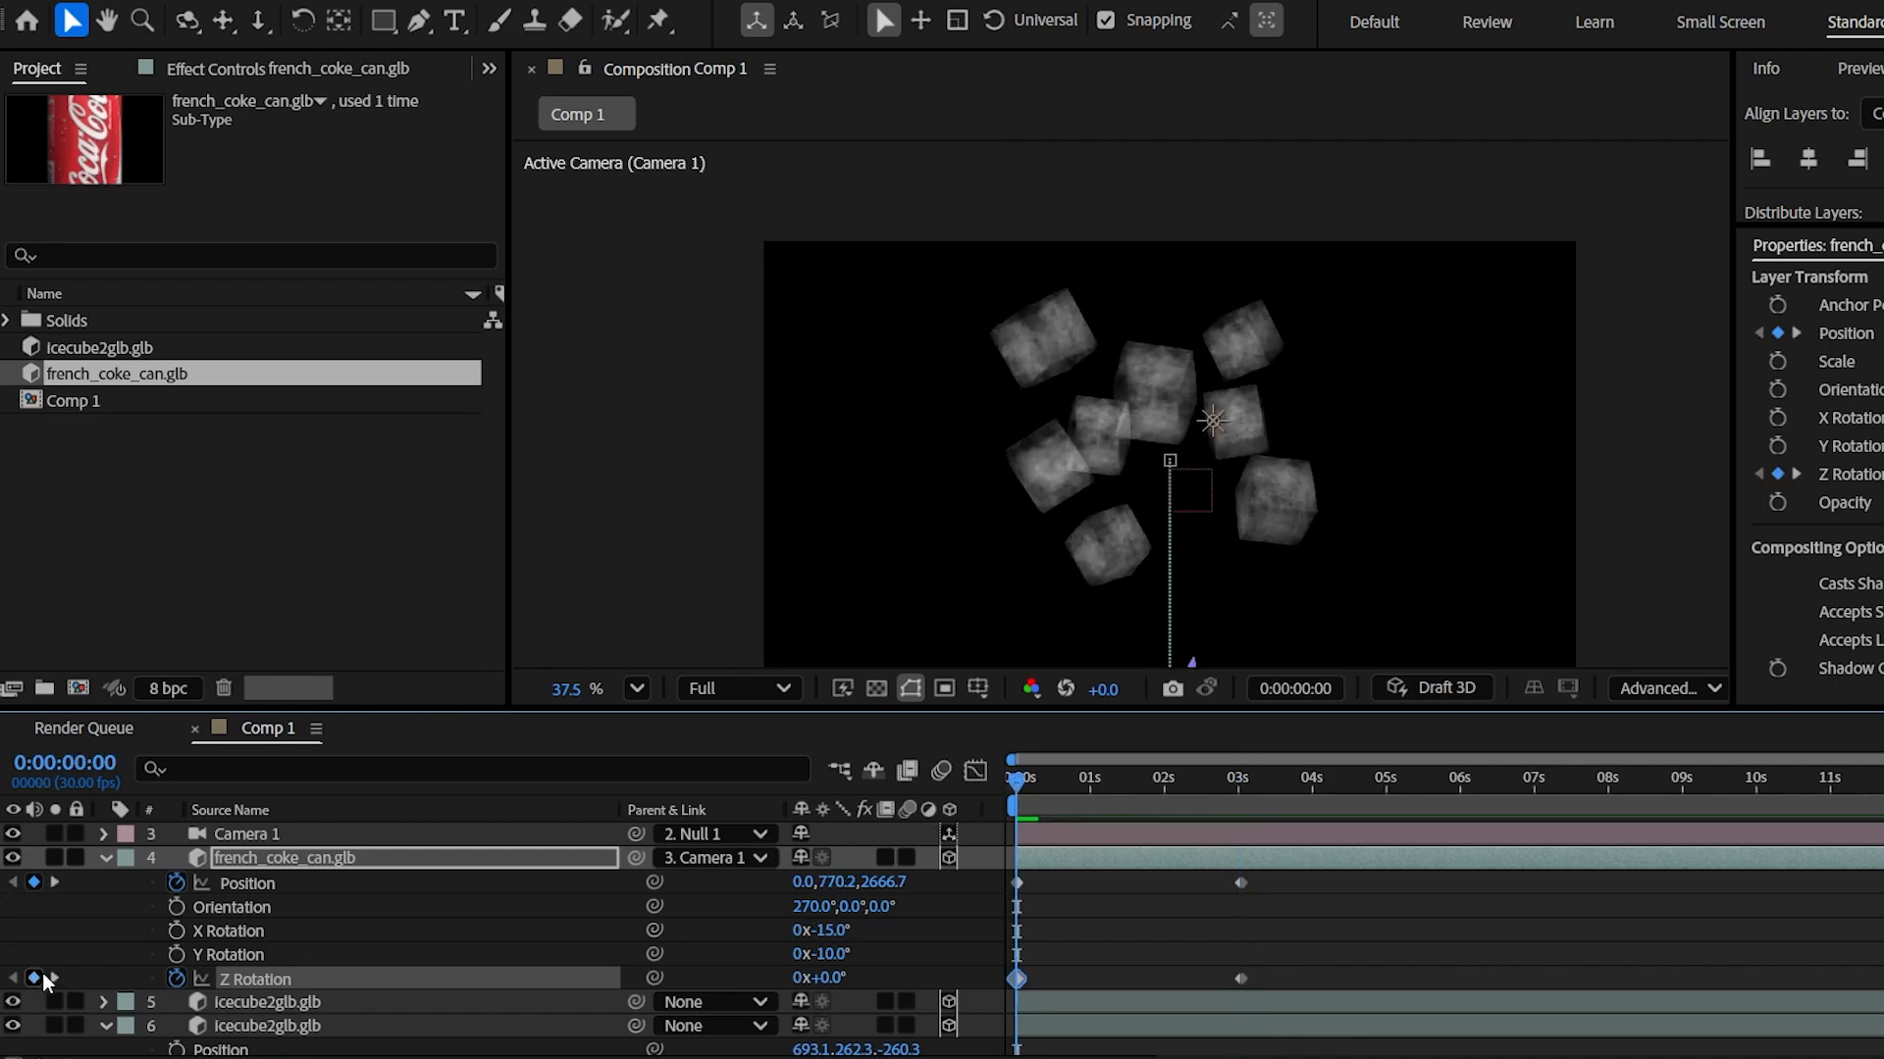
click(799, 978)
text(2)
click(941, 964)
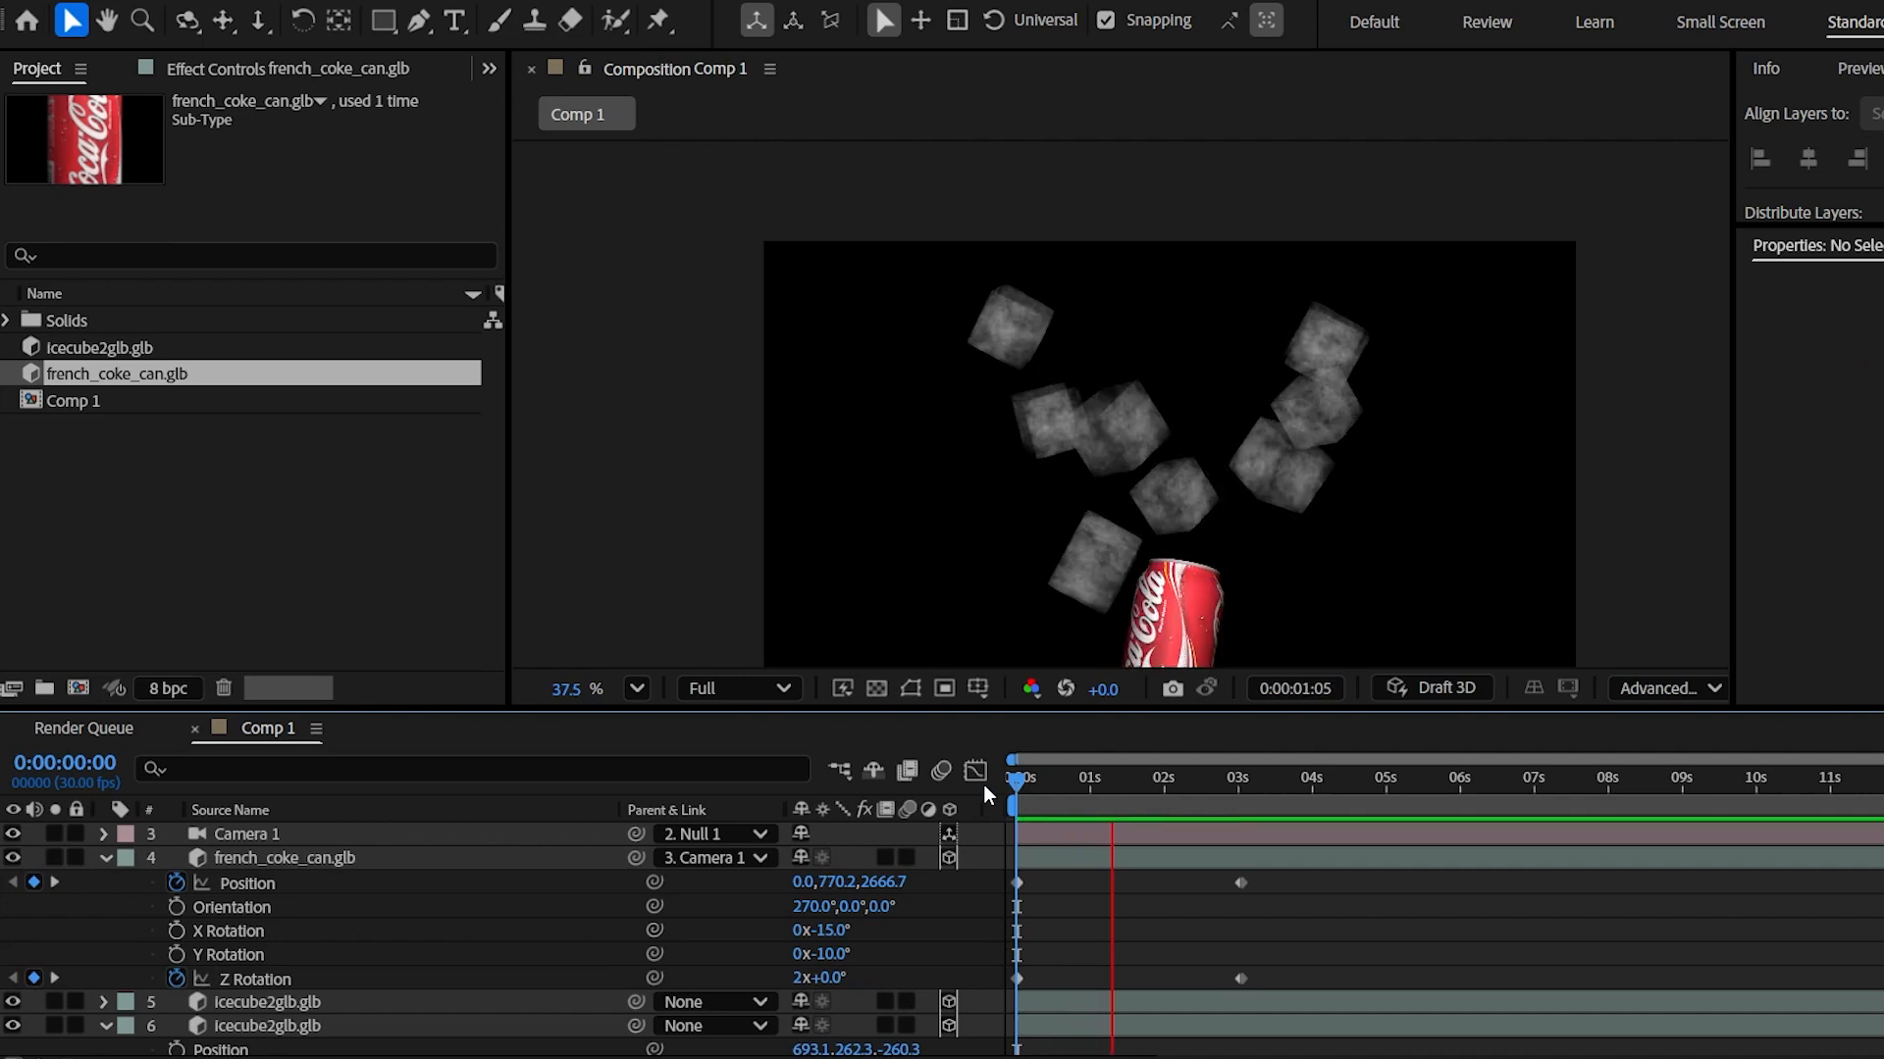
key(space)
drag(1276, 876, 922, 1007)
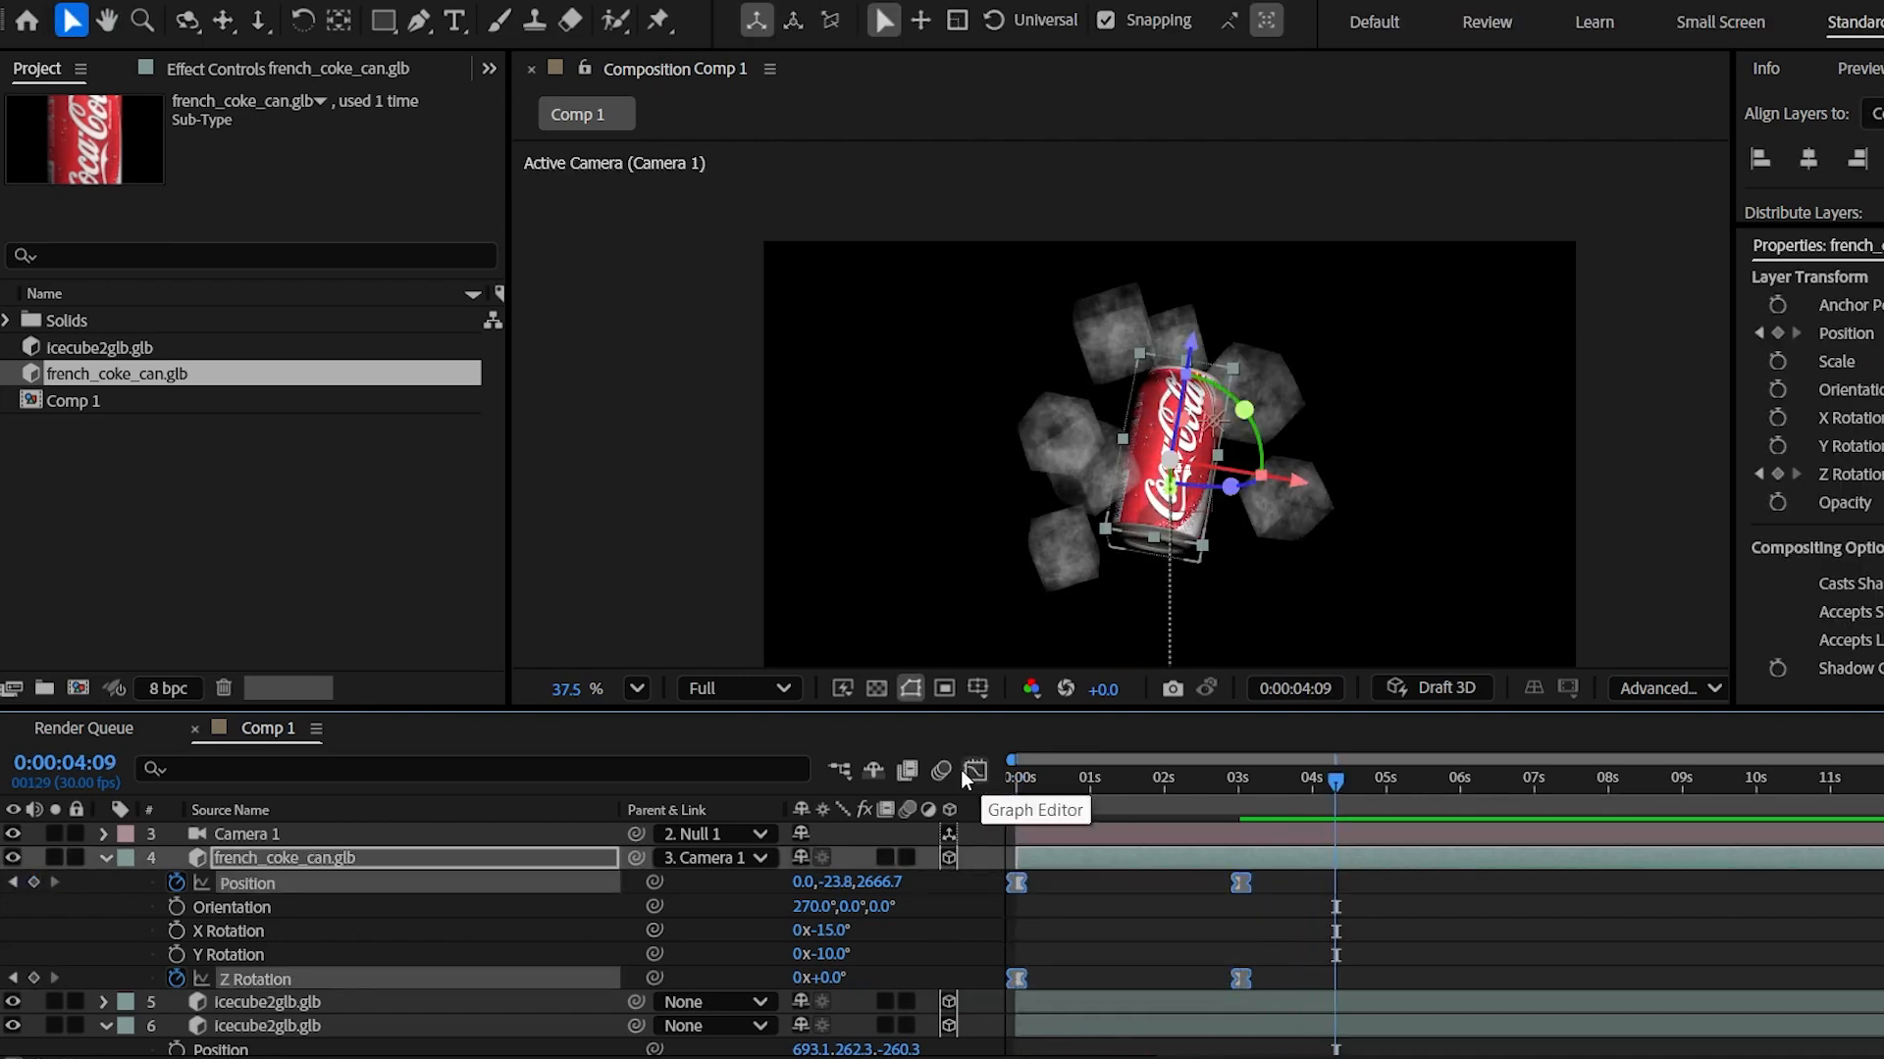
- Lengthen the ease into the can's landing keyframe in the speed graph
click(975, 773)
drag(1224, 956, 1166, 922)
click(975, 772)
drag(1052, 781, 1002, 787)
click(106, 858)
- Lengthen the ease into Null 1's 8-second Y Rotation keyframe and preview the orbit
scroll(255, 907, up, 1)
click(292, 888)
key(u)
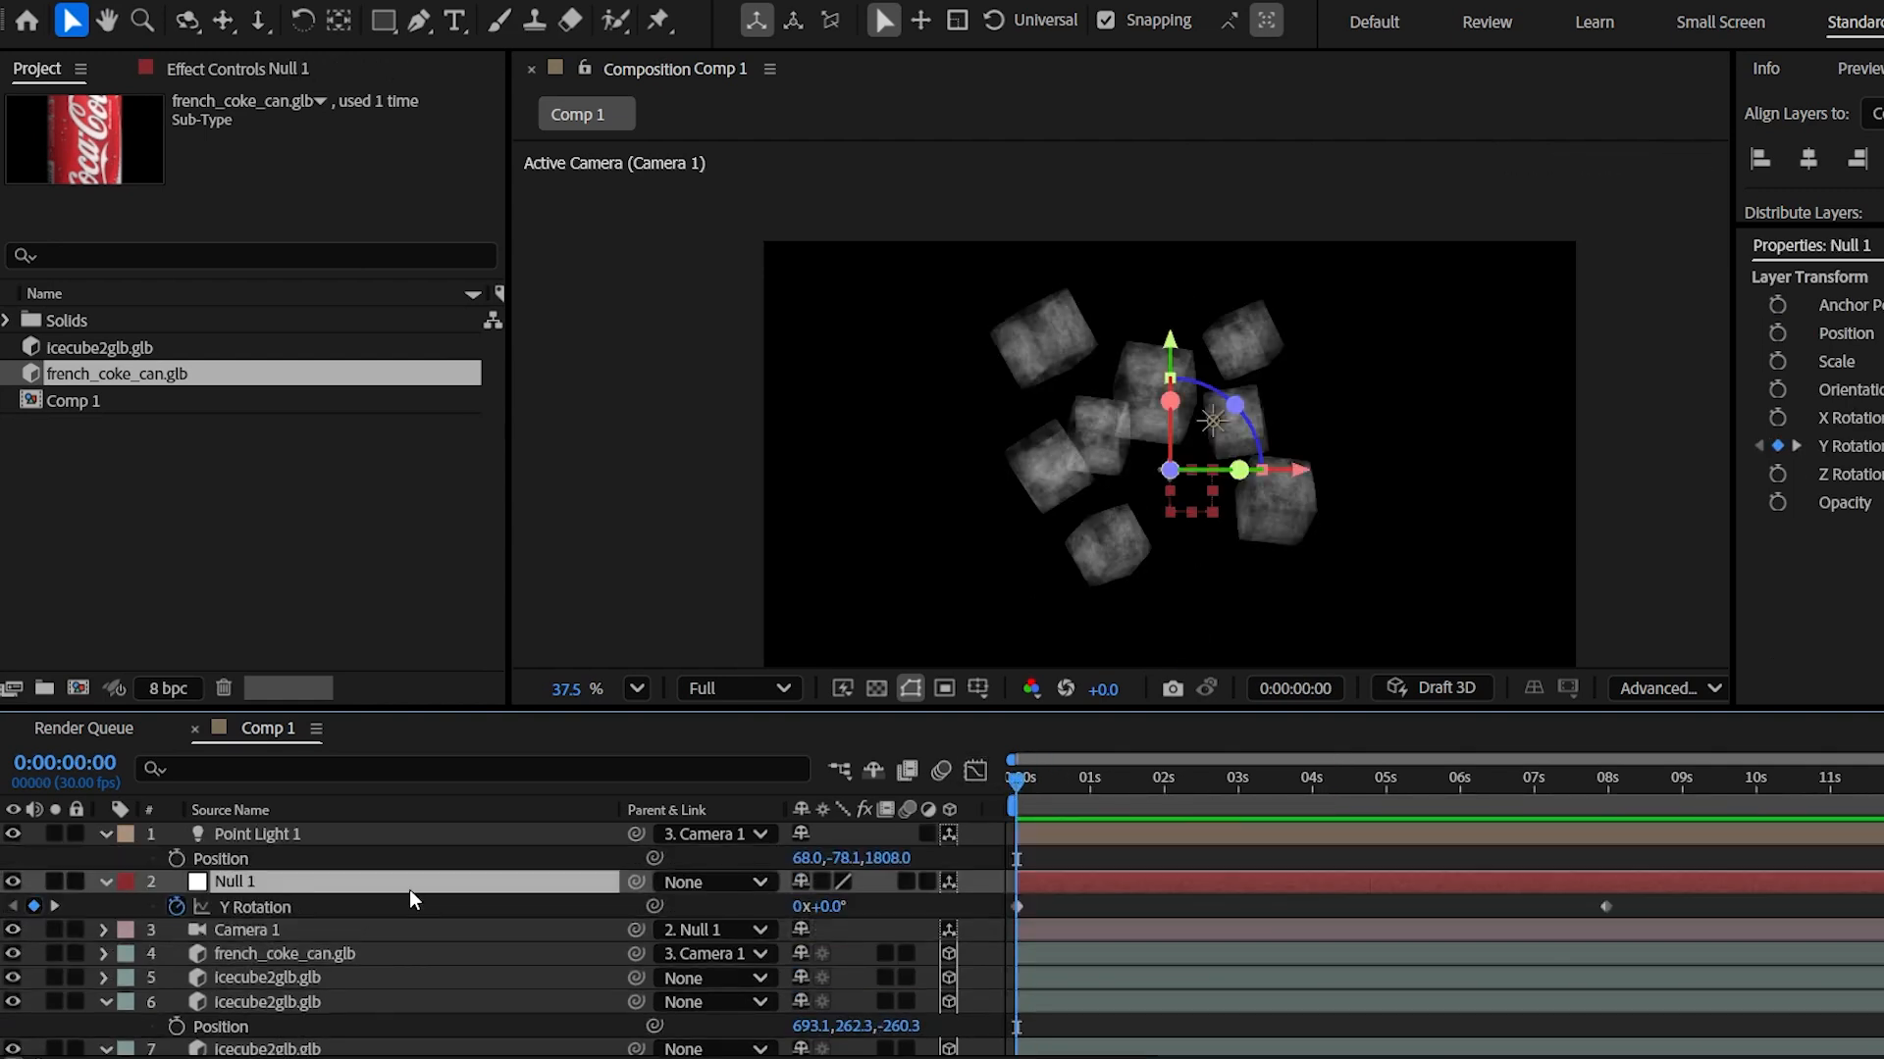
click(255, 906)
click(975, 772)
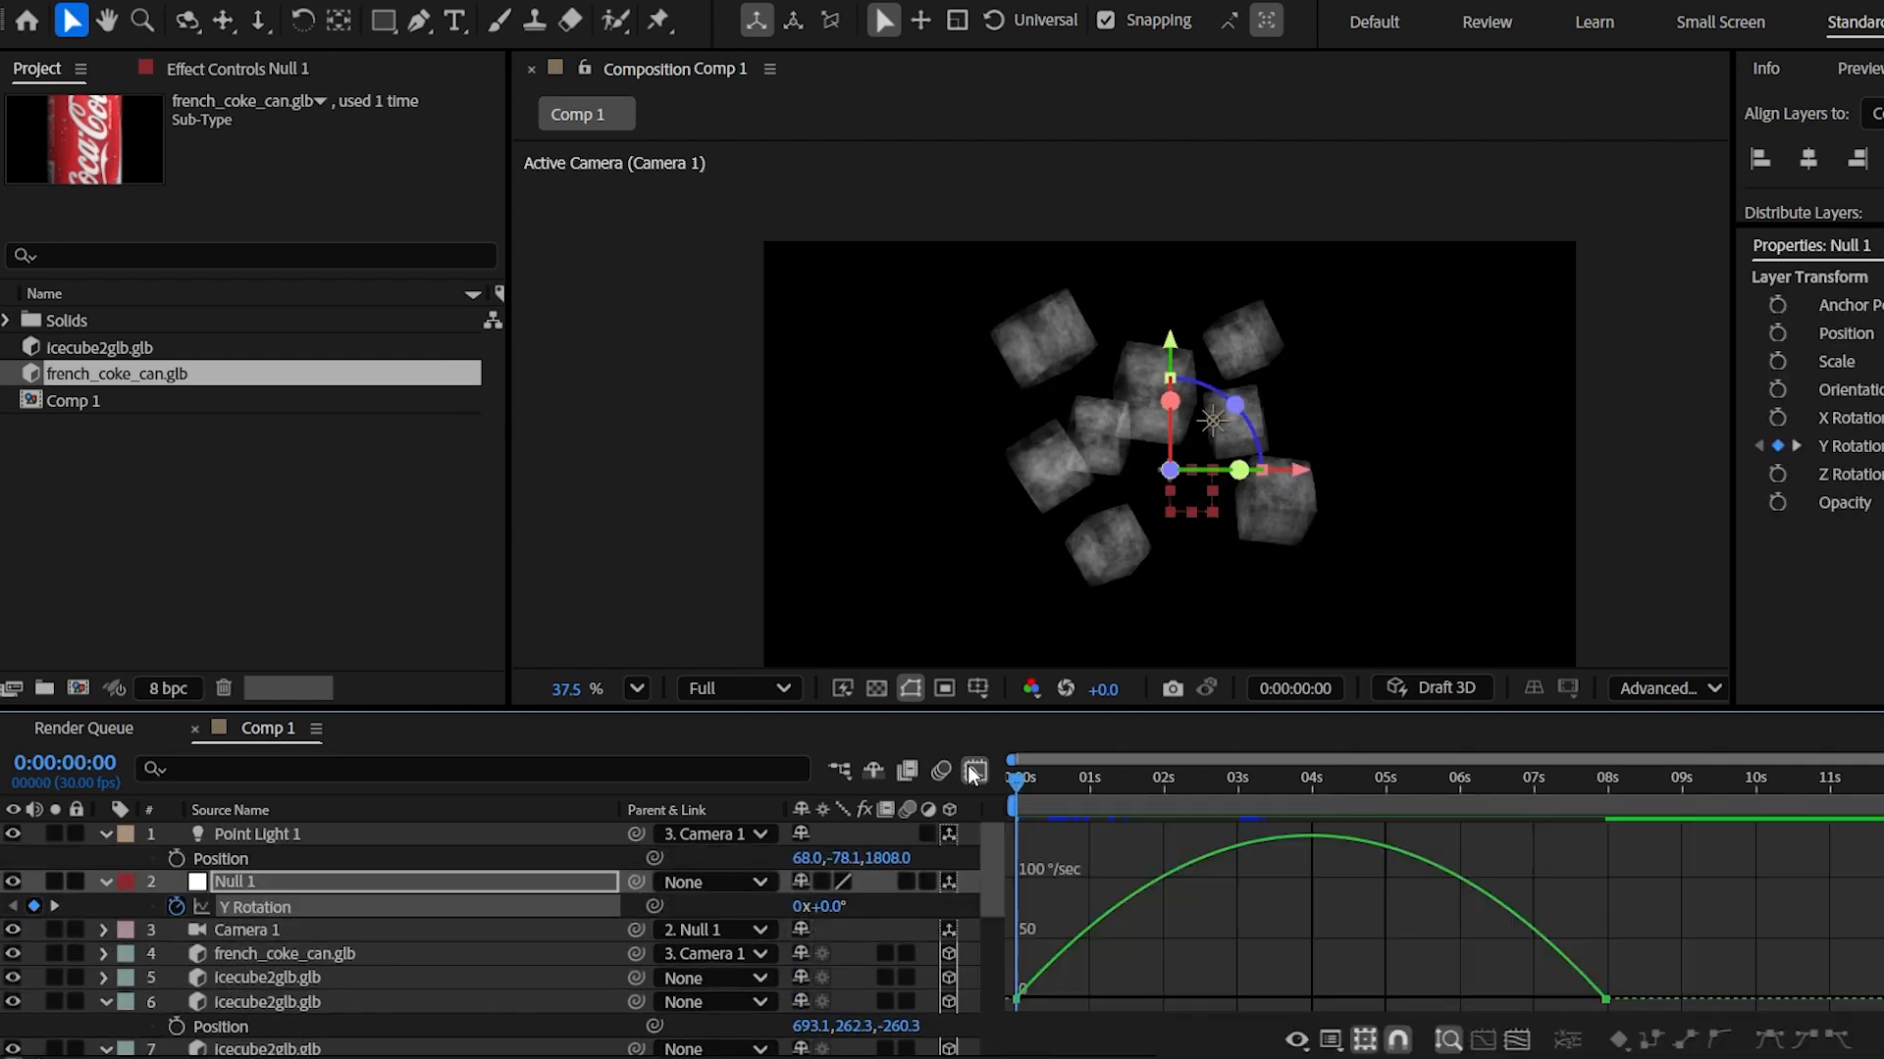
drag(1577, 1033, 1576, 1033)
drag(1507, 1000, 1363, 1004)
click(975, 772)
key(space)
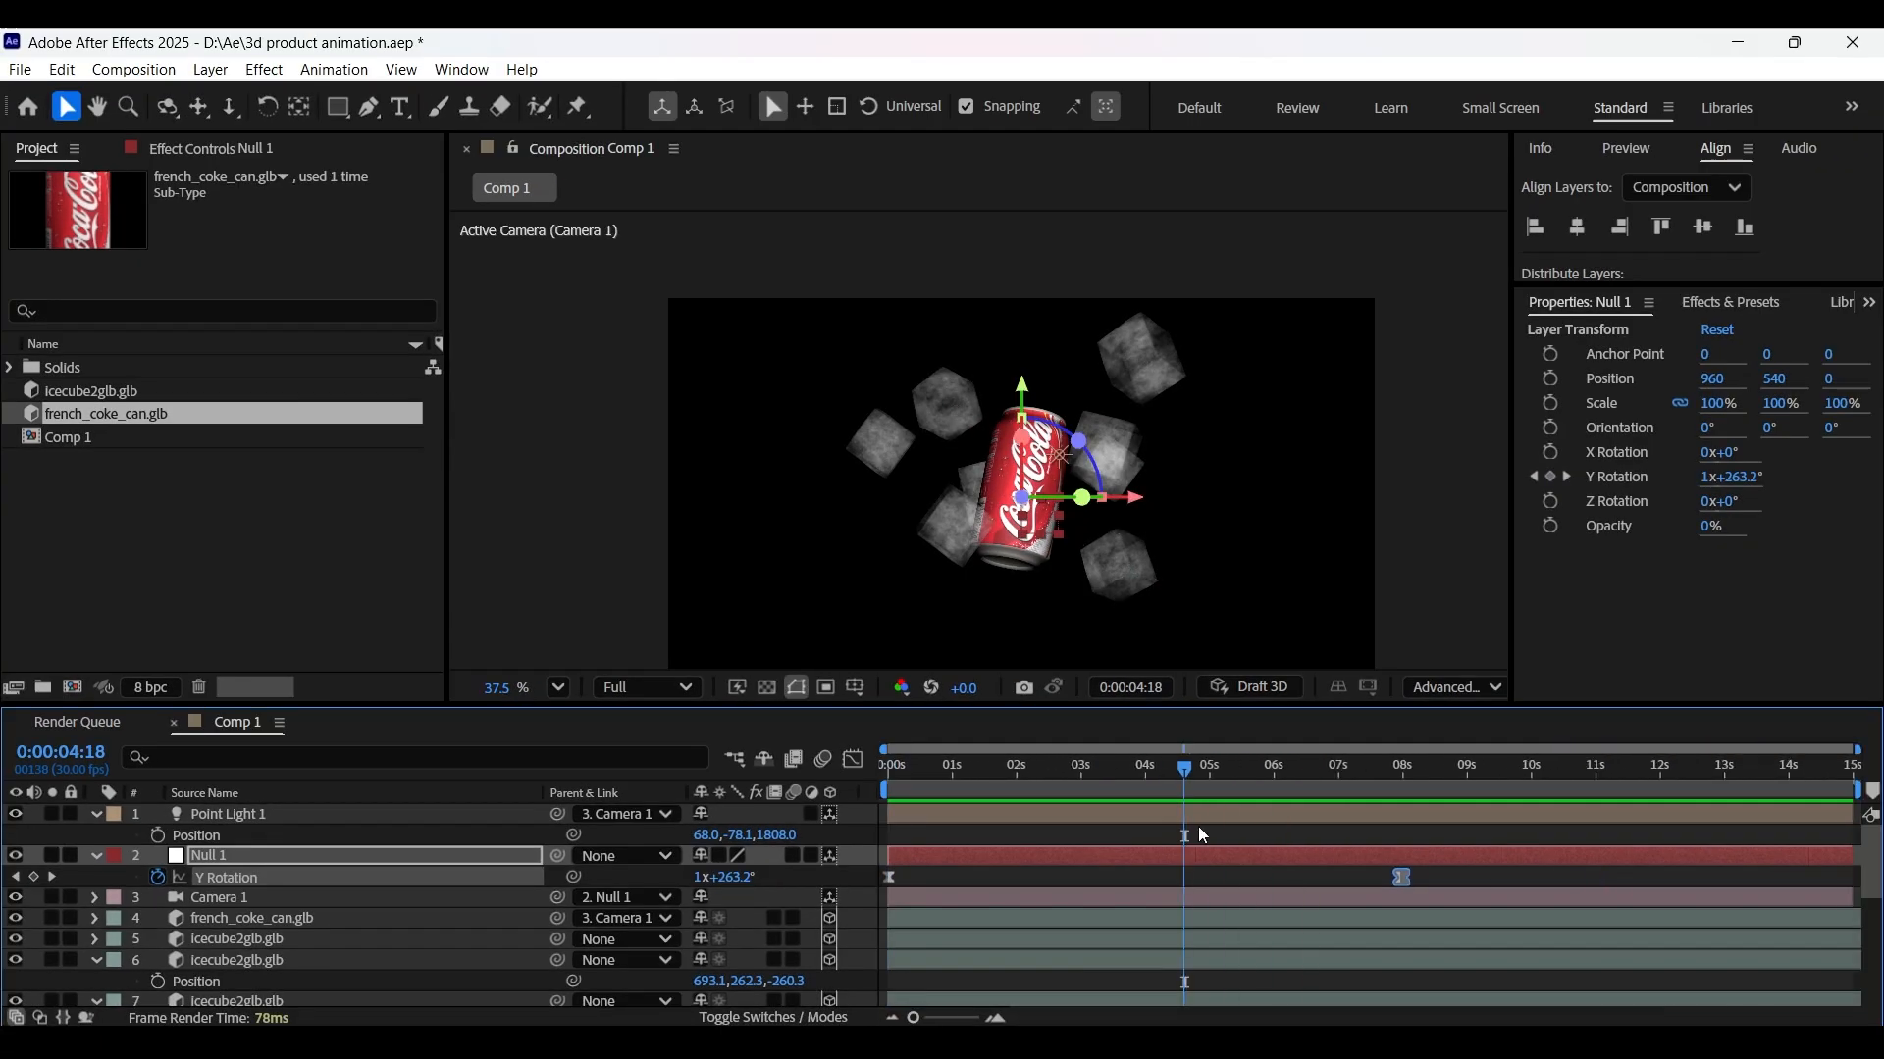
- Add a Null 1 Y Rotation keyframe near 14s set to 3 revolutions
drag(1802, 788, 1784, 789)
click(698, 877)
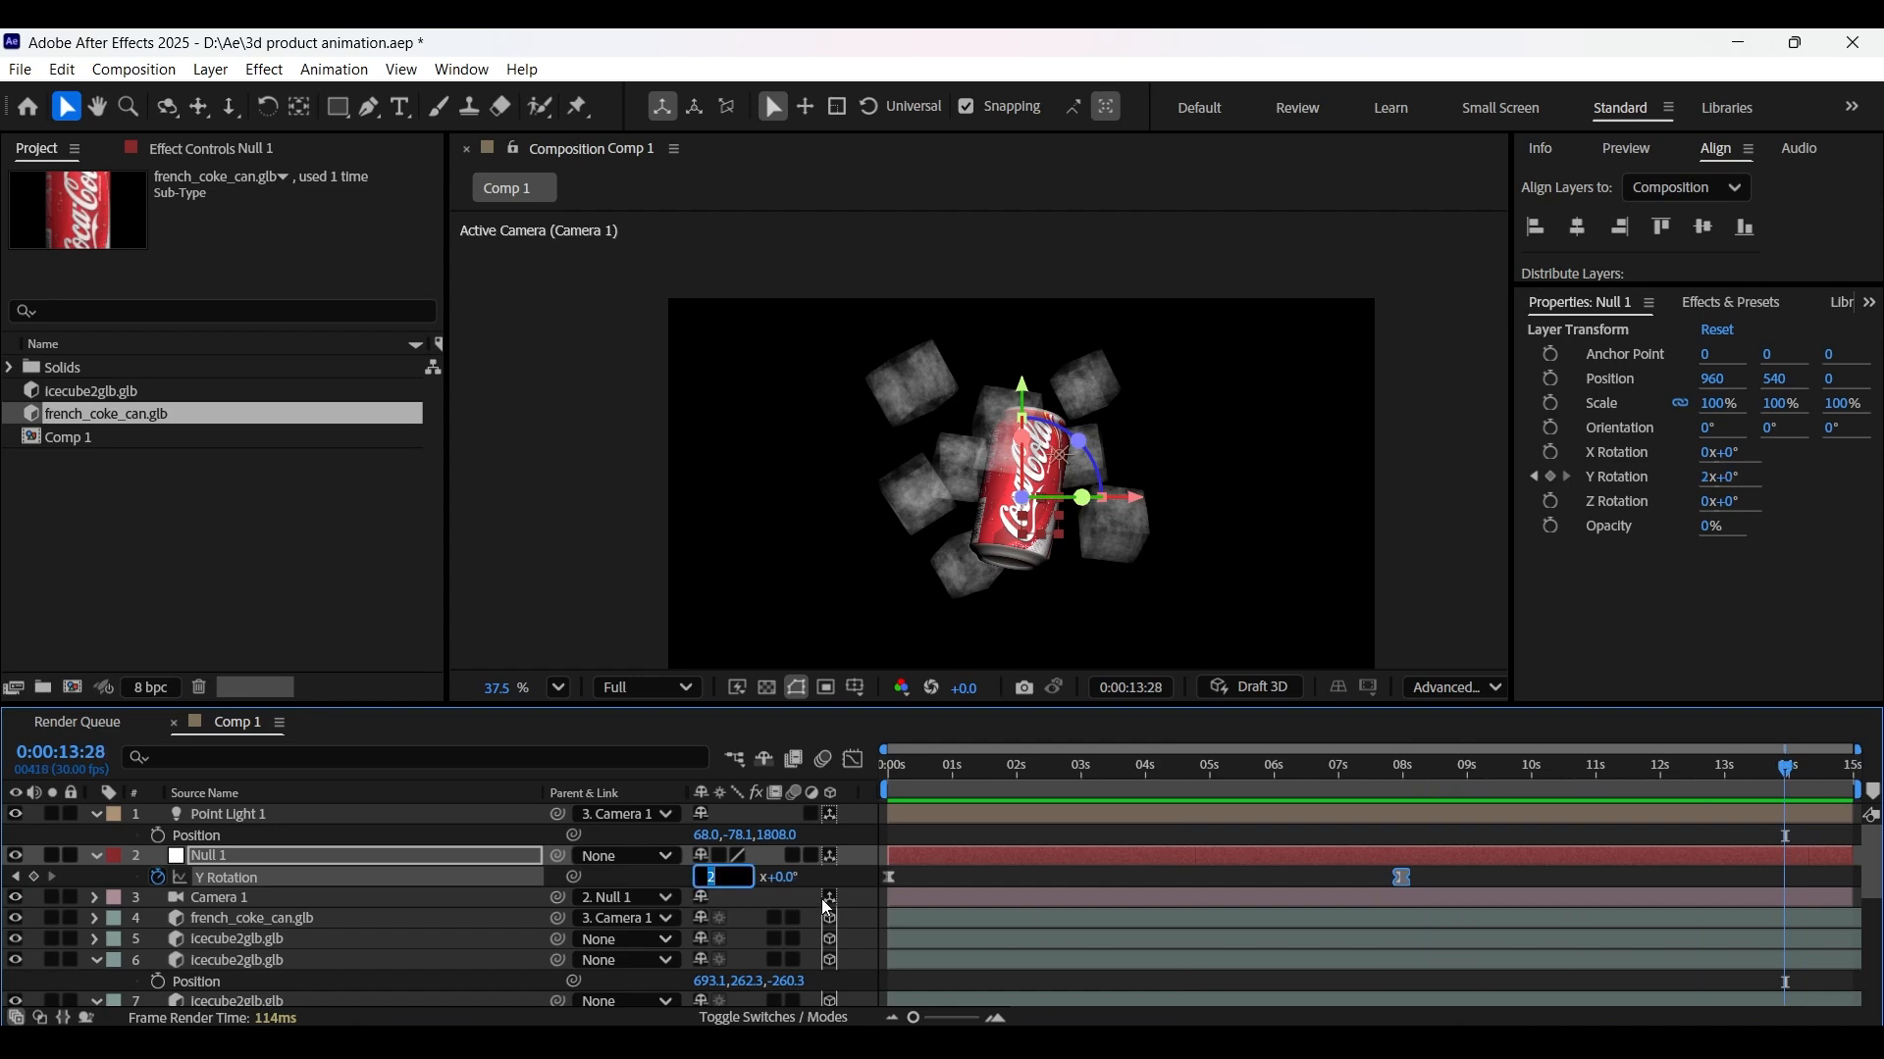
text(3)
click(821, 877)
drag(1362, 785, 1724, 787)
drag(1817, 871, 881, 893)
- Widen the easing into and out of the 8-second orbit keyframe
click(855, 763)
click(1399, 958)
drag(1464, 959, 1595, 961)
drag(1194, 959, 1143, 960)
drag(917, 783, 883, 783)
key(space)
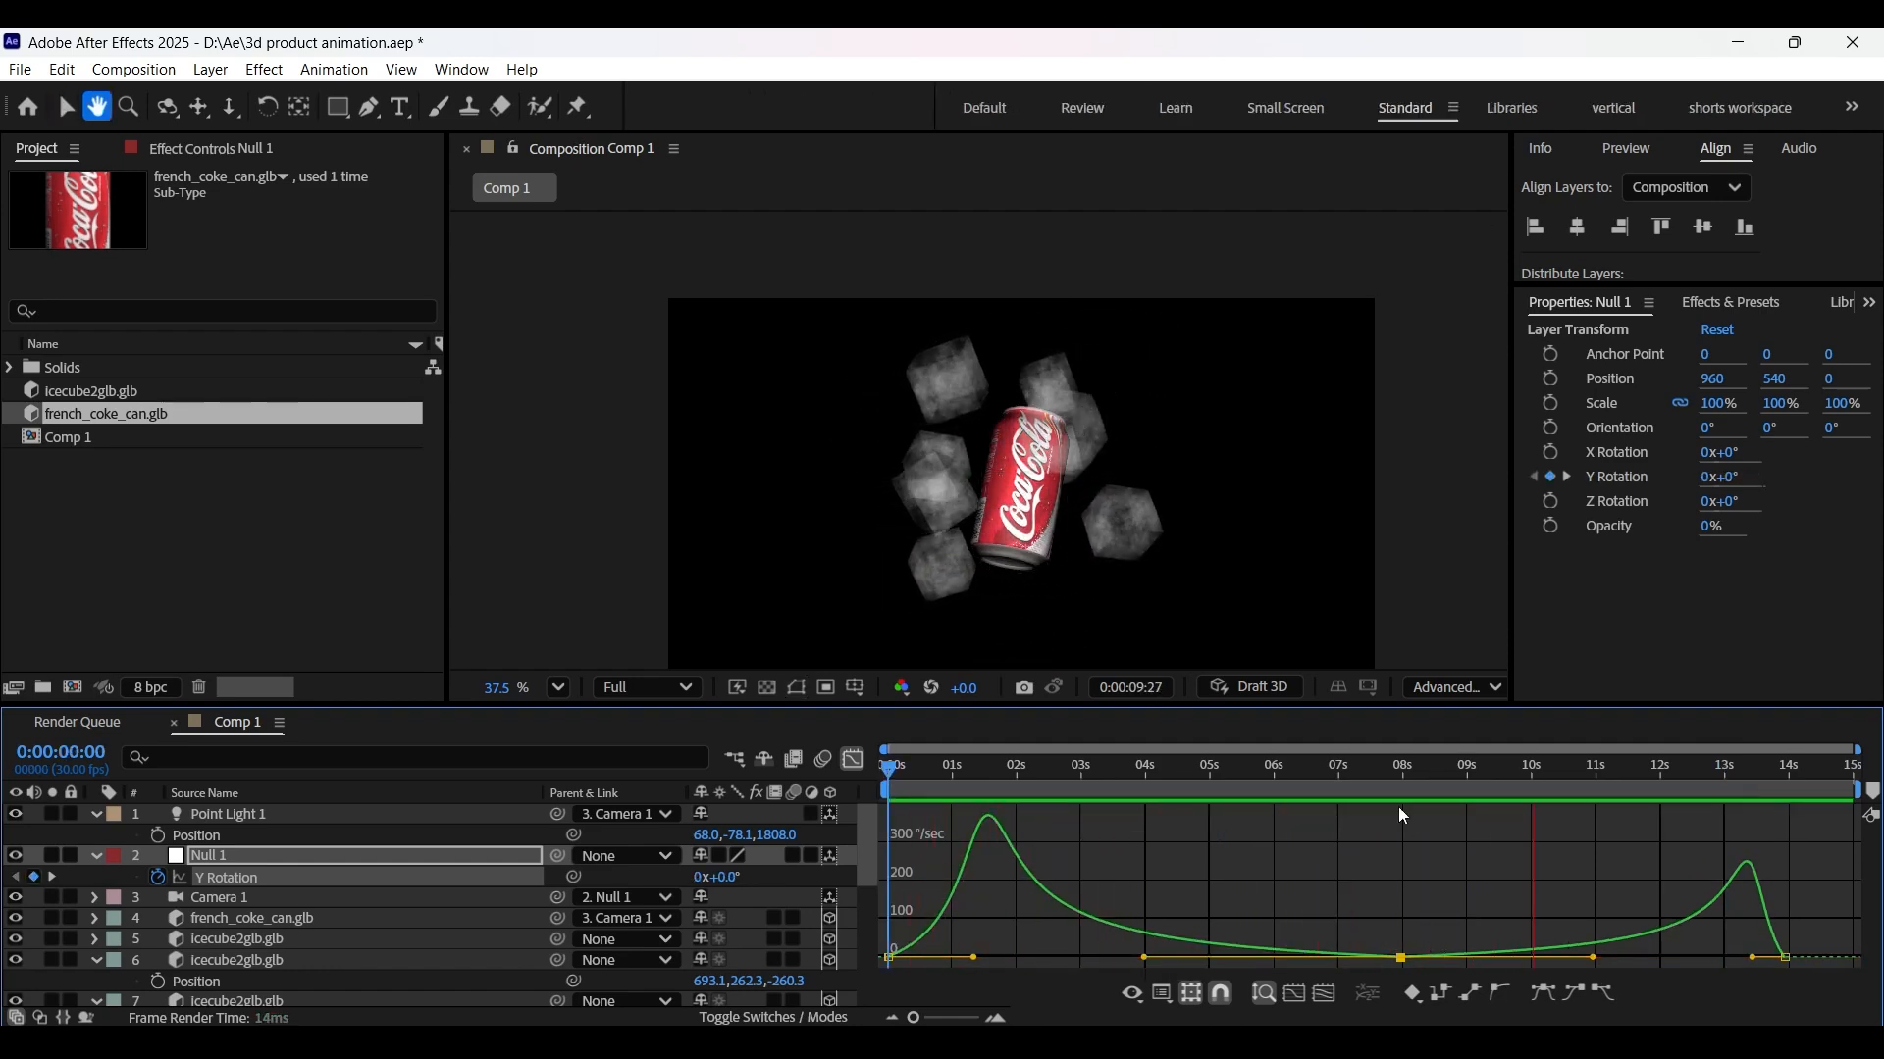
key(space)
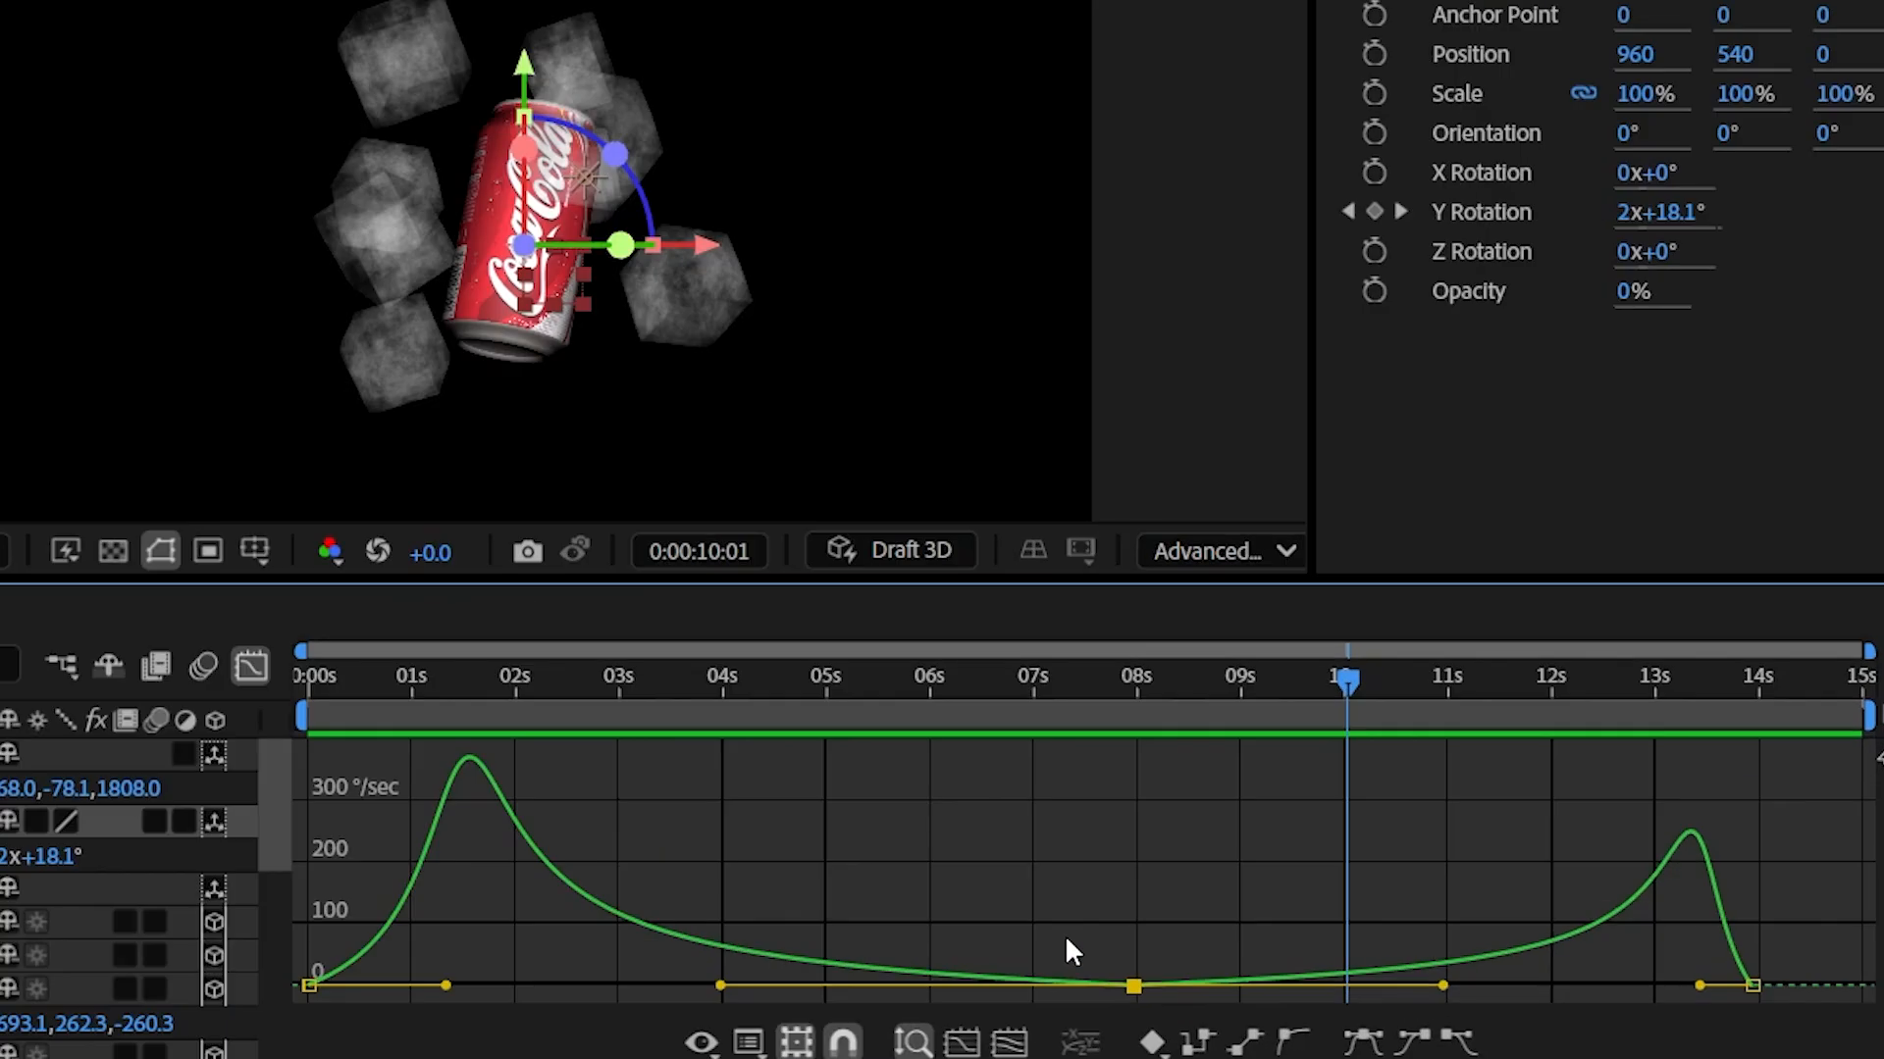
- Raise the orbit speed at 8 seconds, matching incoming and outgoing speed
drag(1356, 925, 1423, 974)
drag(1131, 984, 1144, 978)
click(948, 692)
key(space)
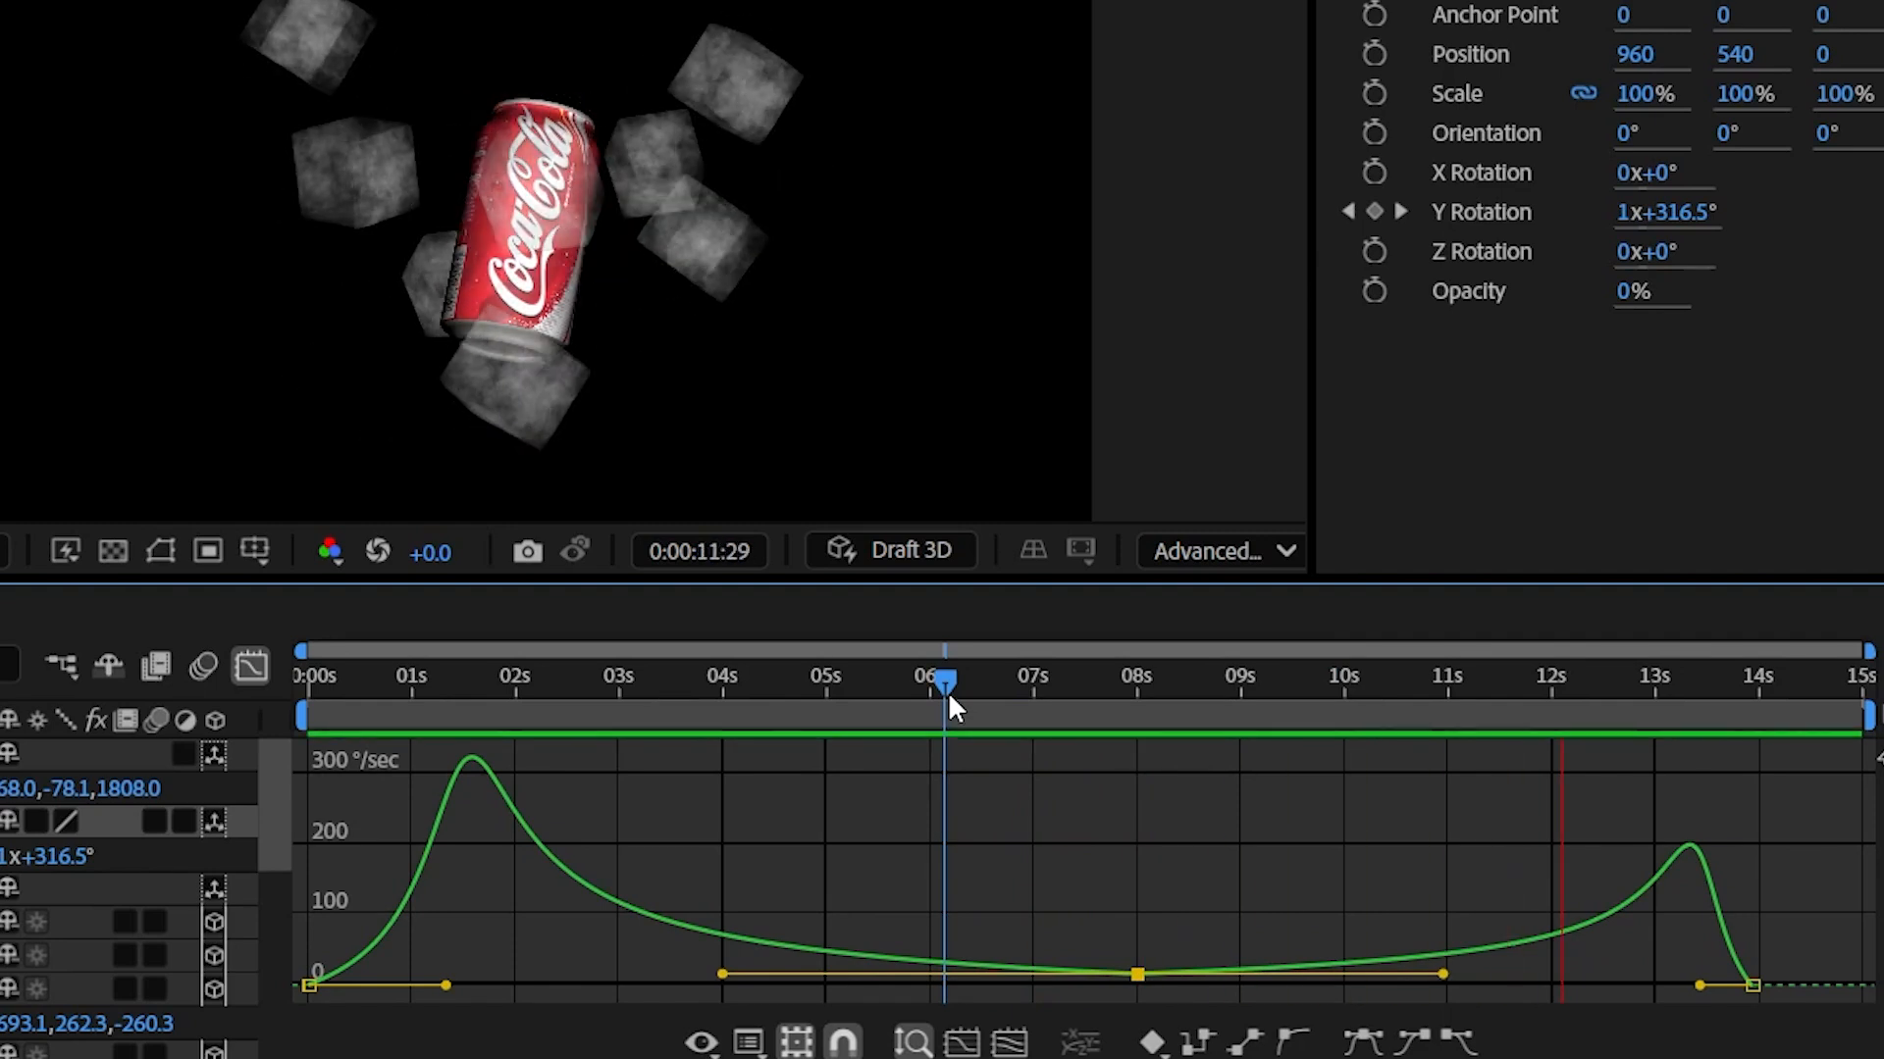
drag(948, 692, 197, 653)
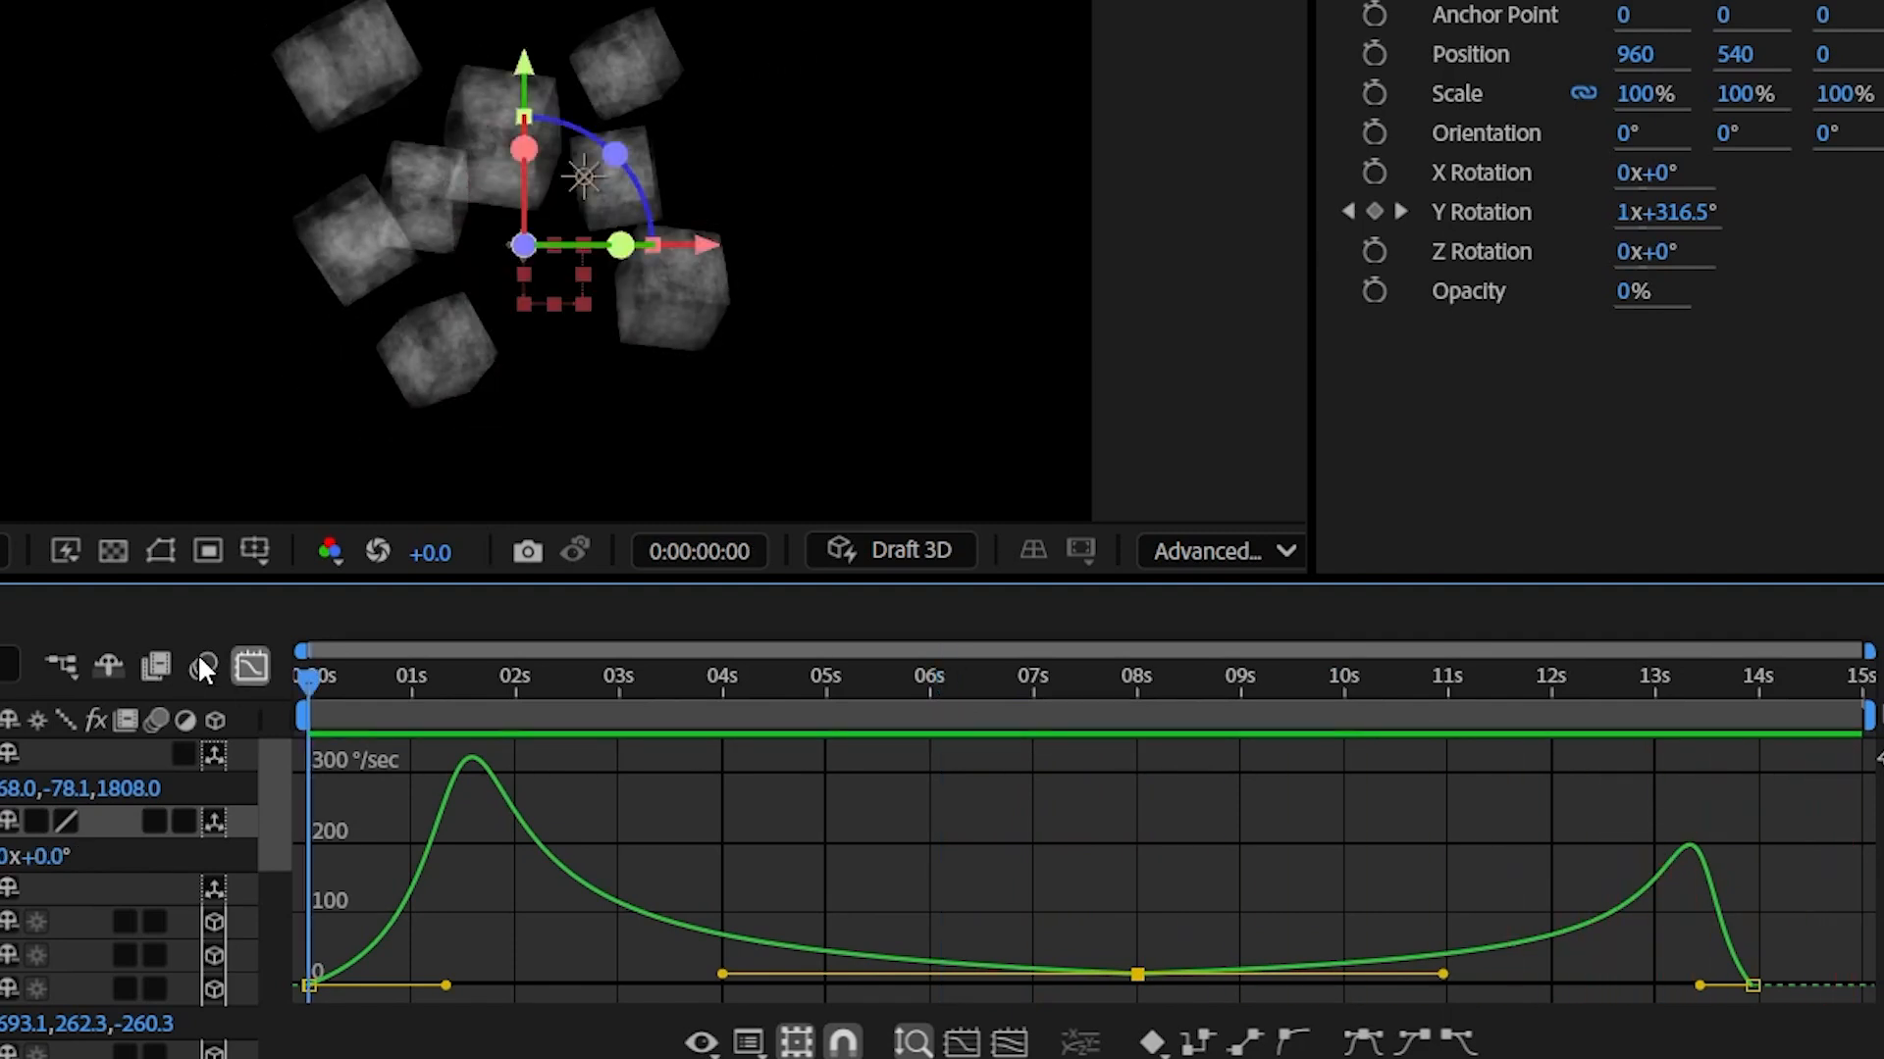
click(251, 667)
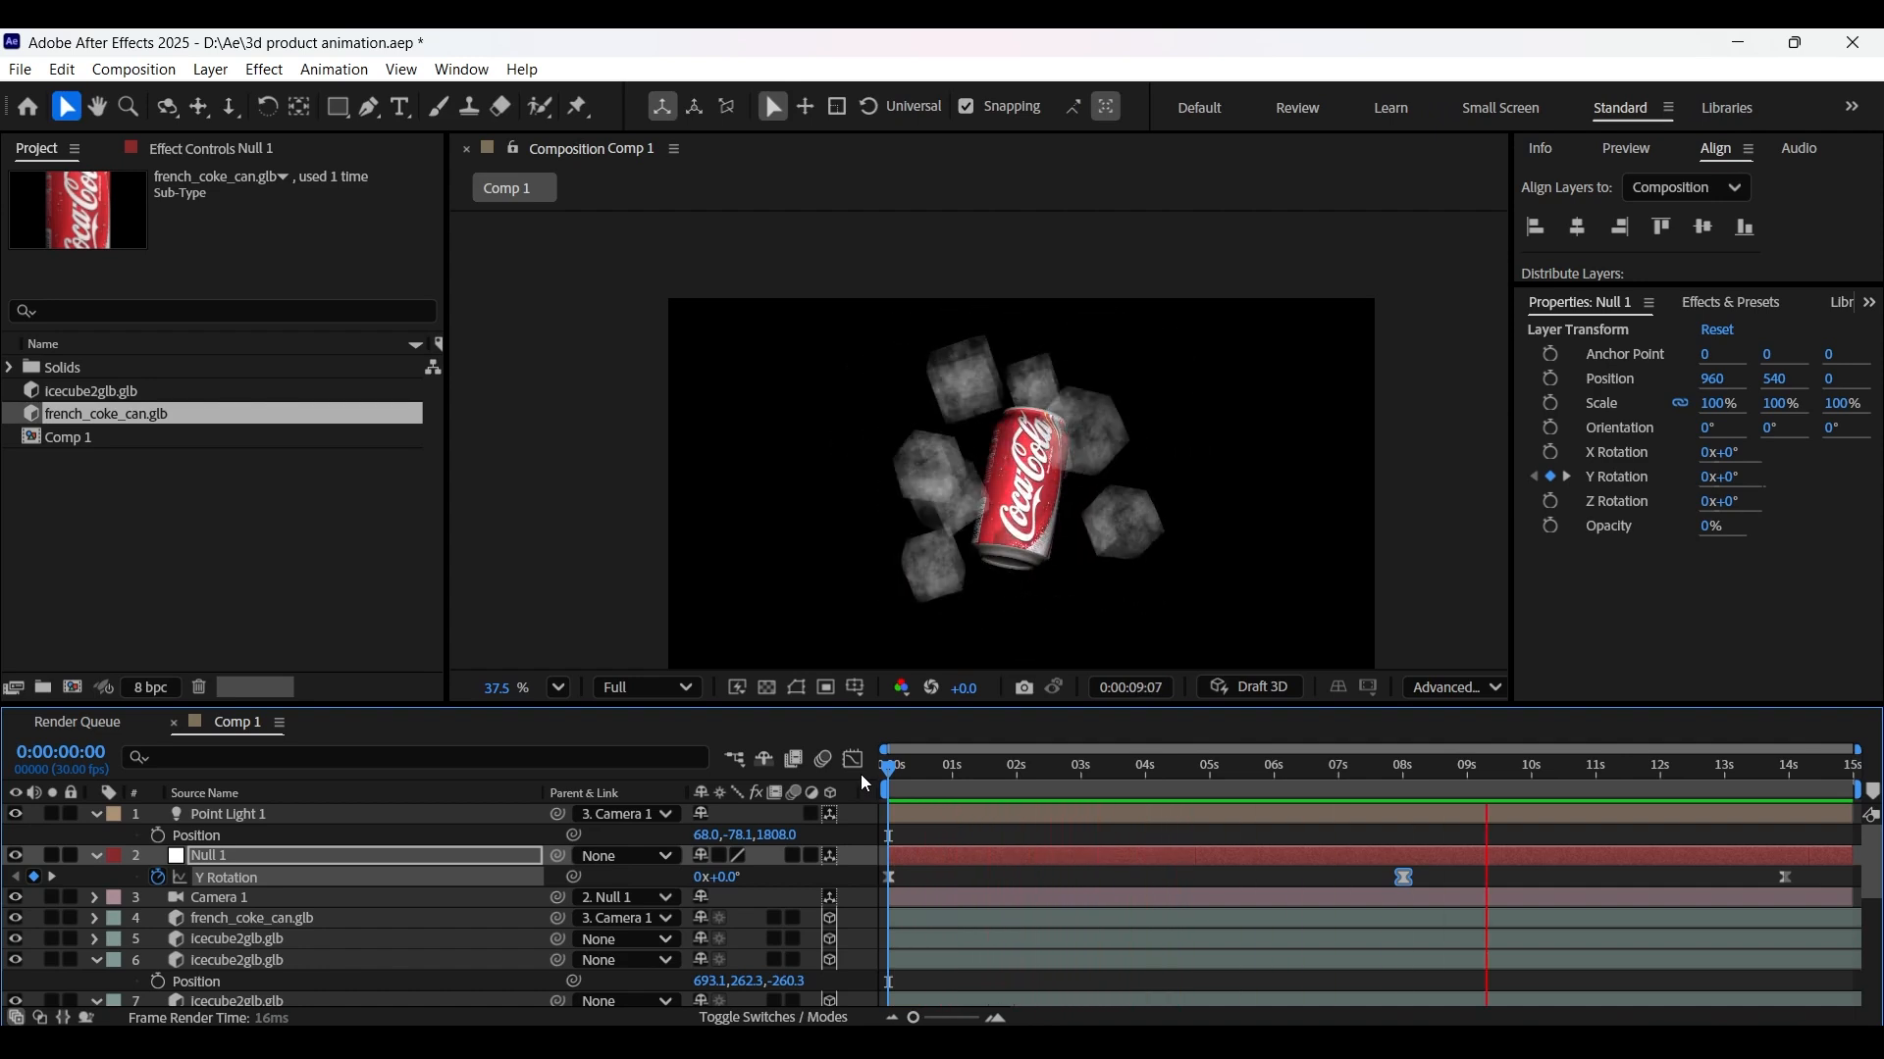
- Create 1920x1080 Comp 2 with the fitted background and the Coca-Cola logo above it
click(95, 857)
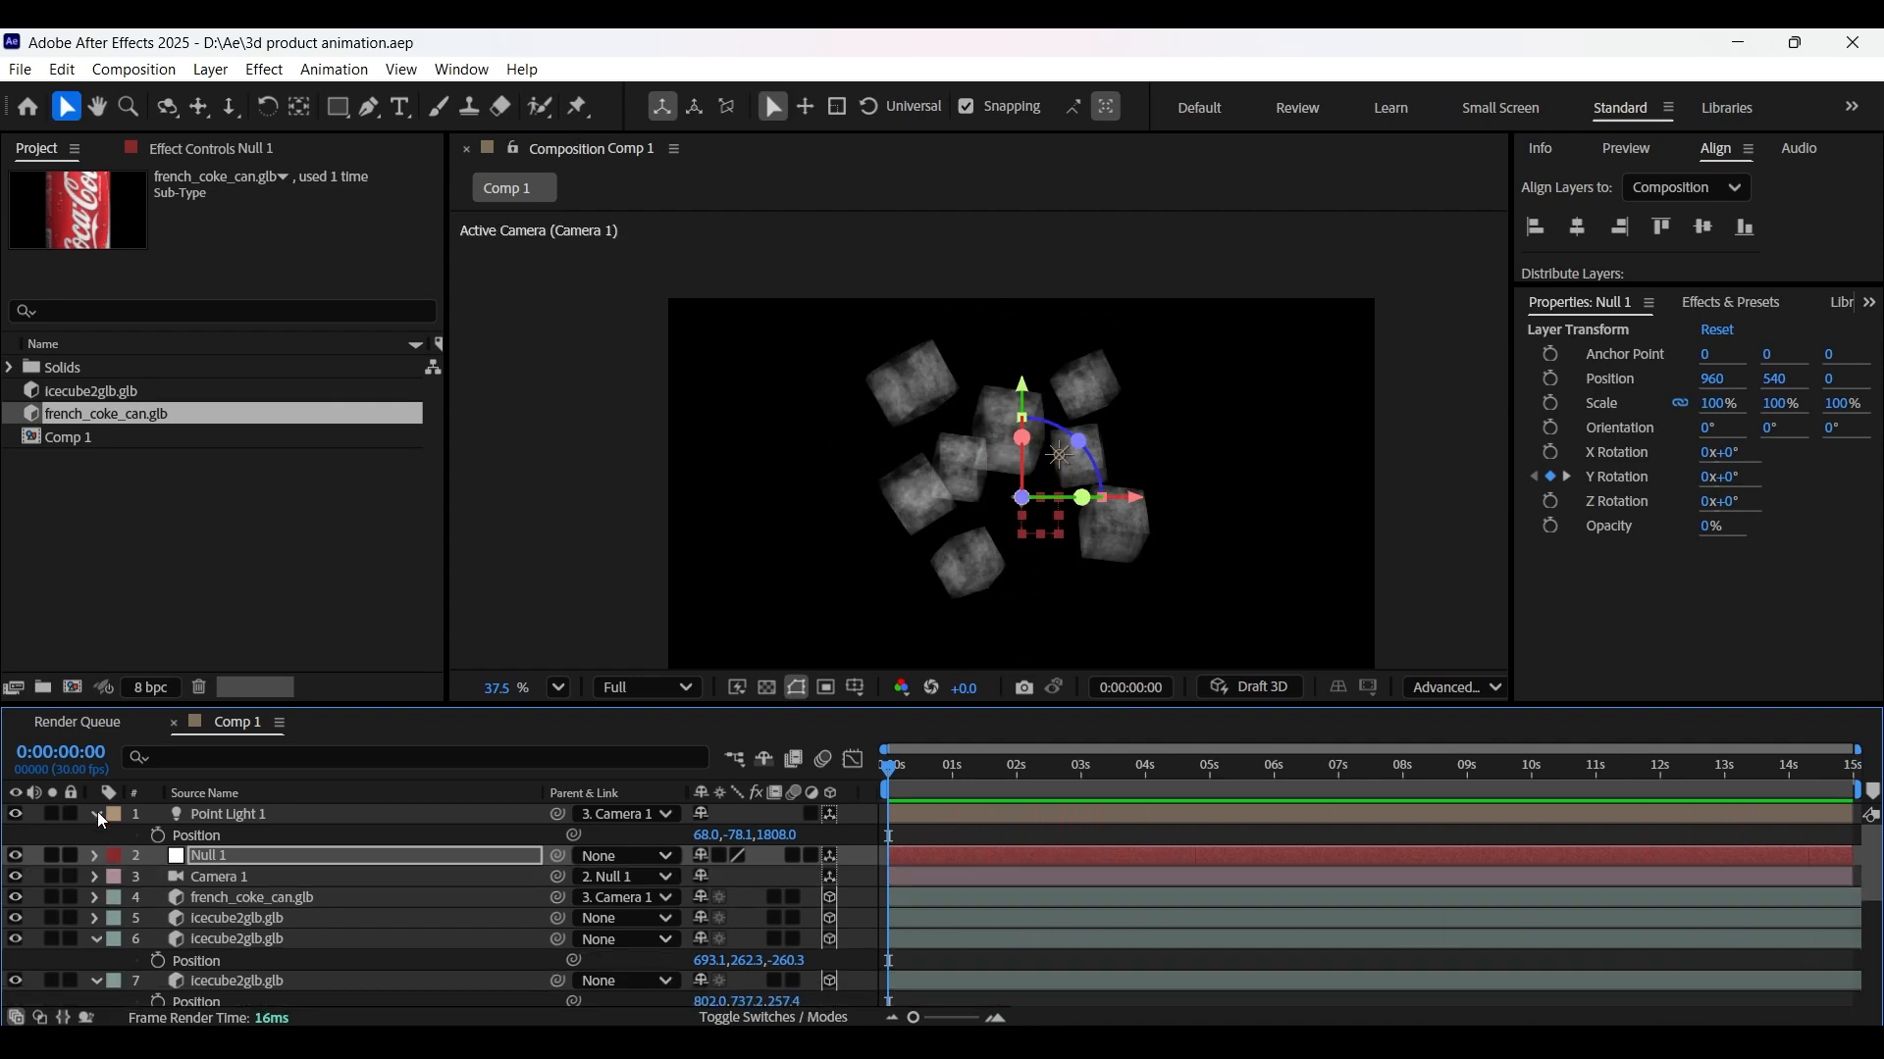
click(95, 814)
click(72, 687)
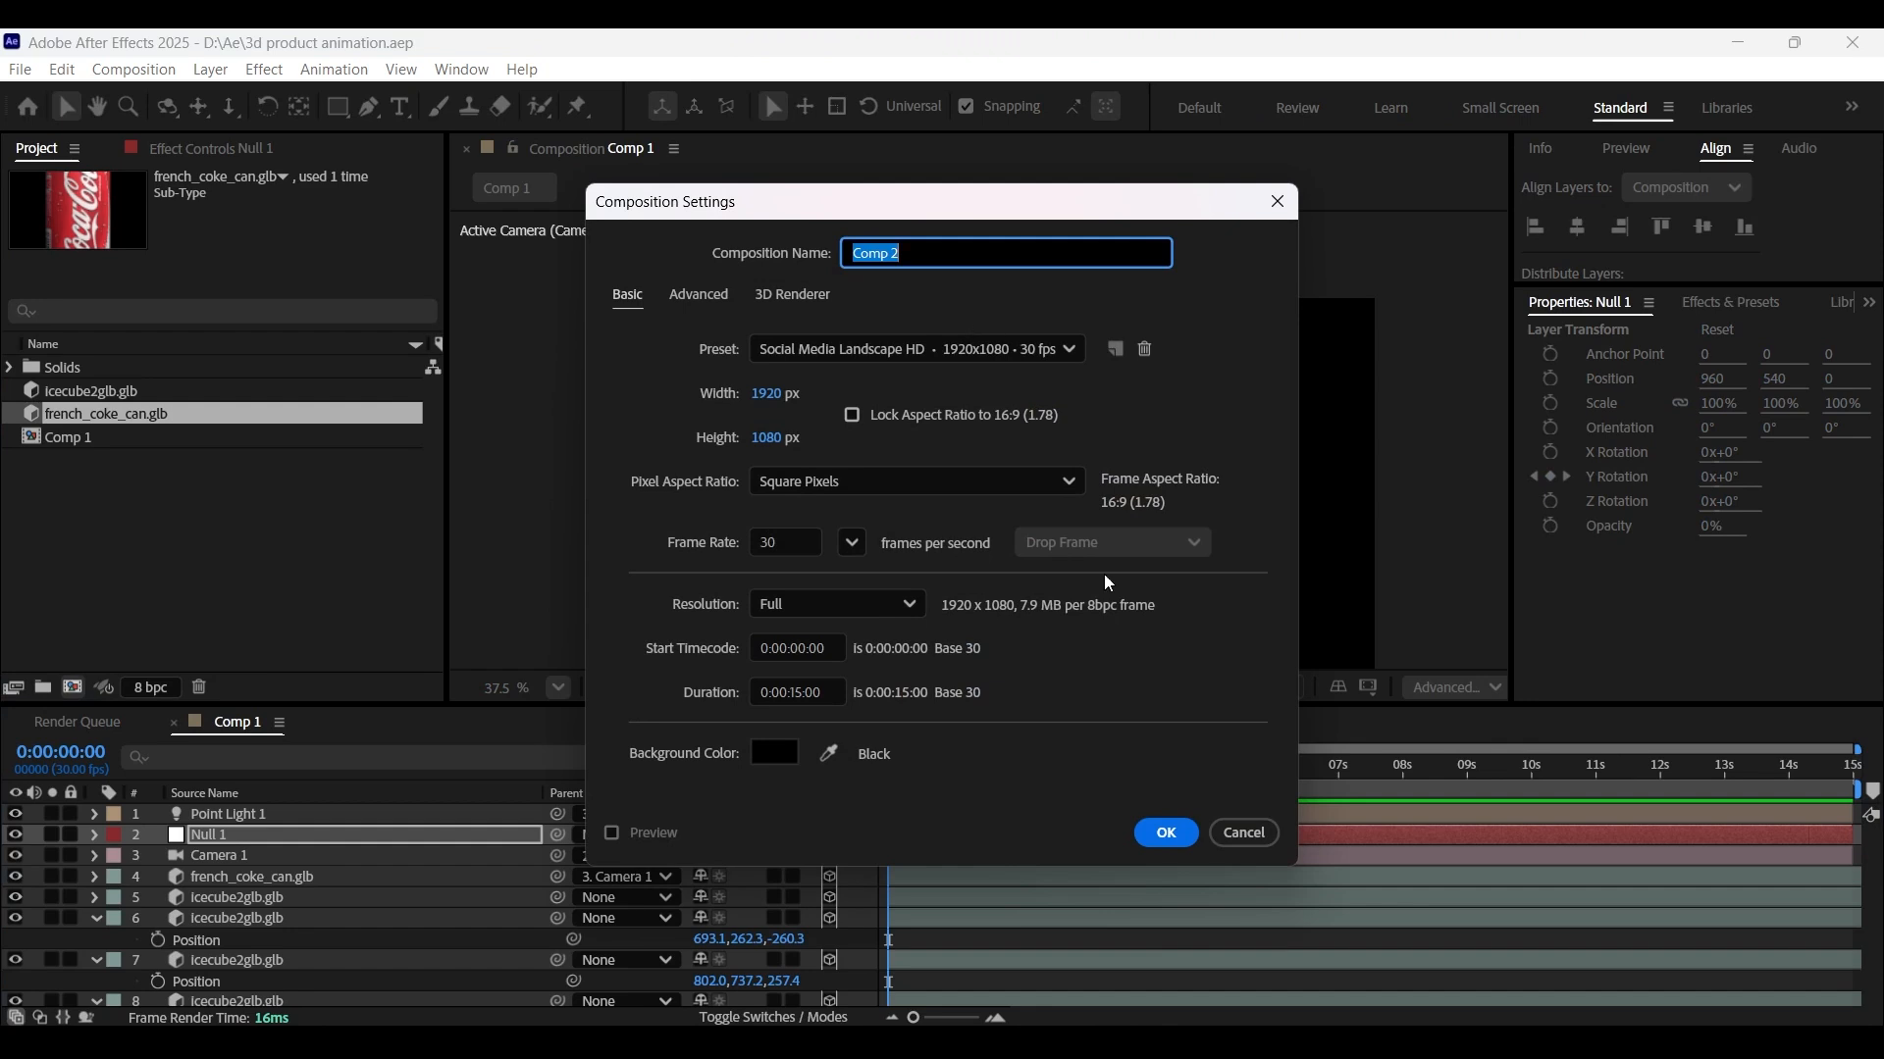
click(1166, 833)
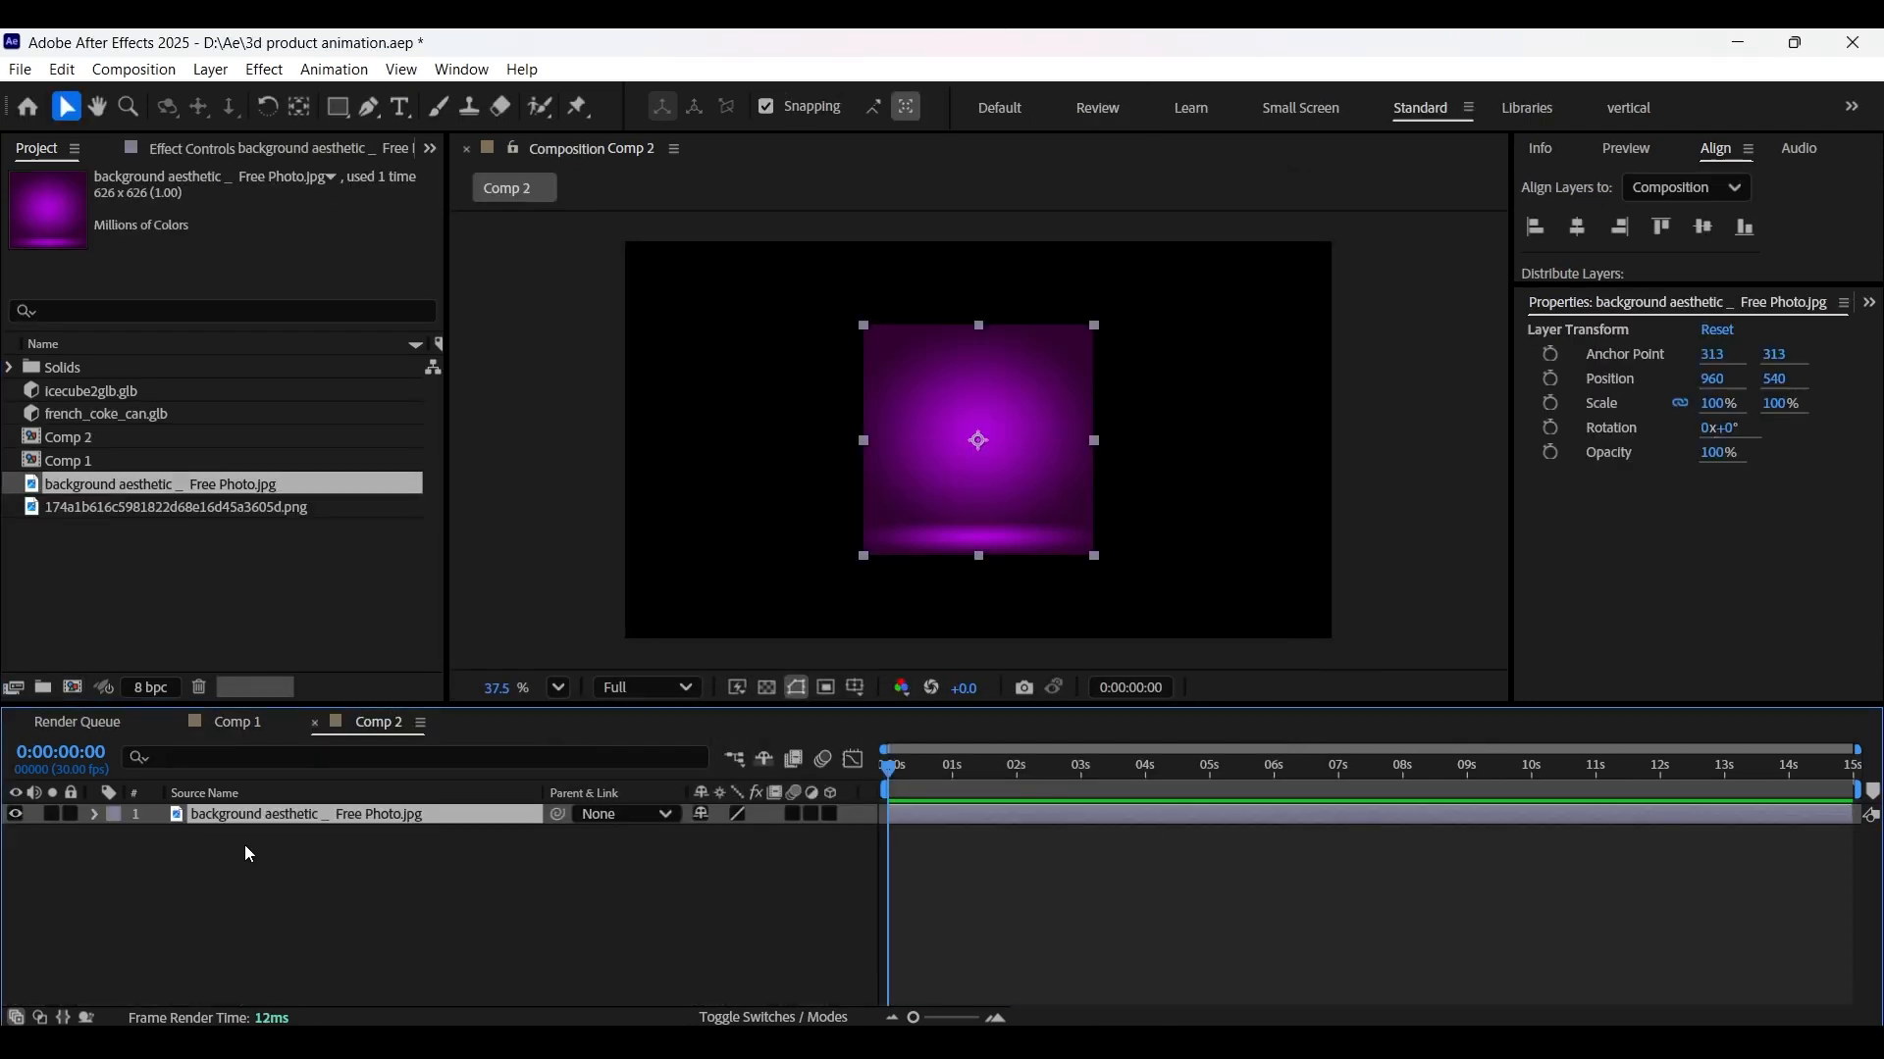
key(ctrl+alt+f)
drag(148, 507, 244, 810)
- Apply Hue/Saturation to the background, shifting Master Hue to 66° for red
click(306, 835)
click(1868, 303)
click(1610, 366)
click(1633, 331)
text(hue)
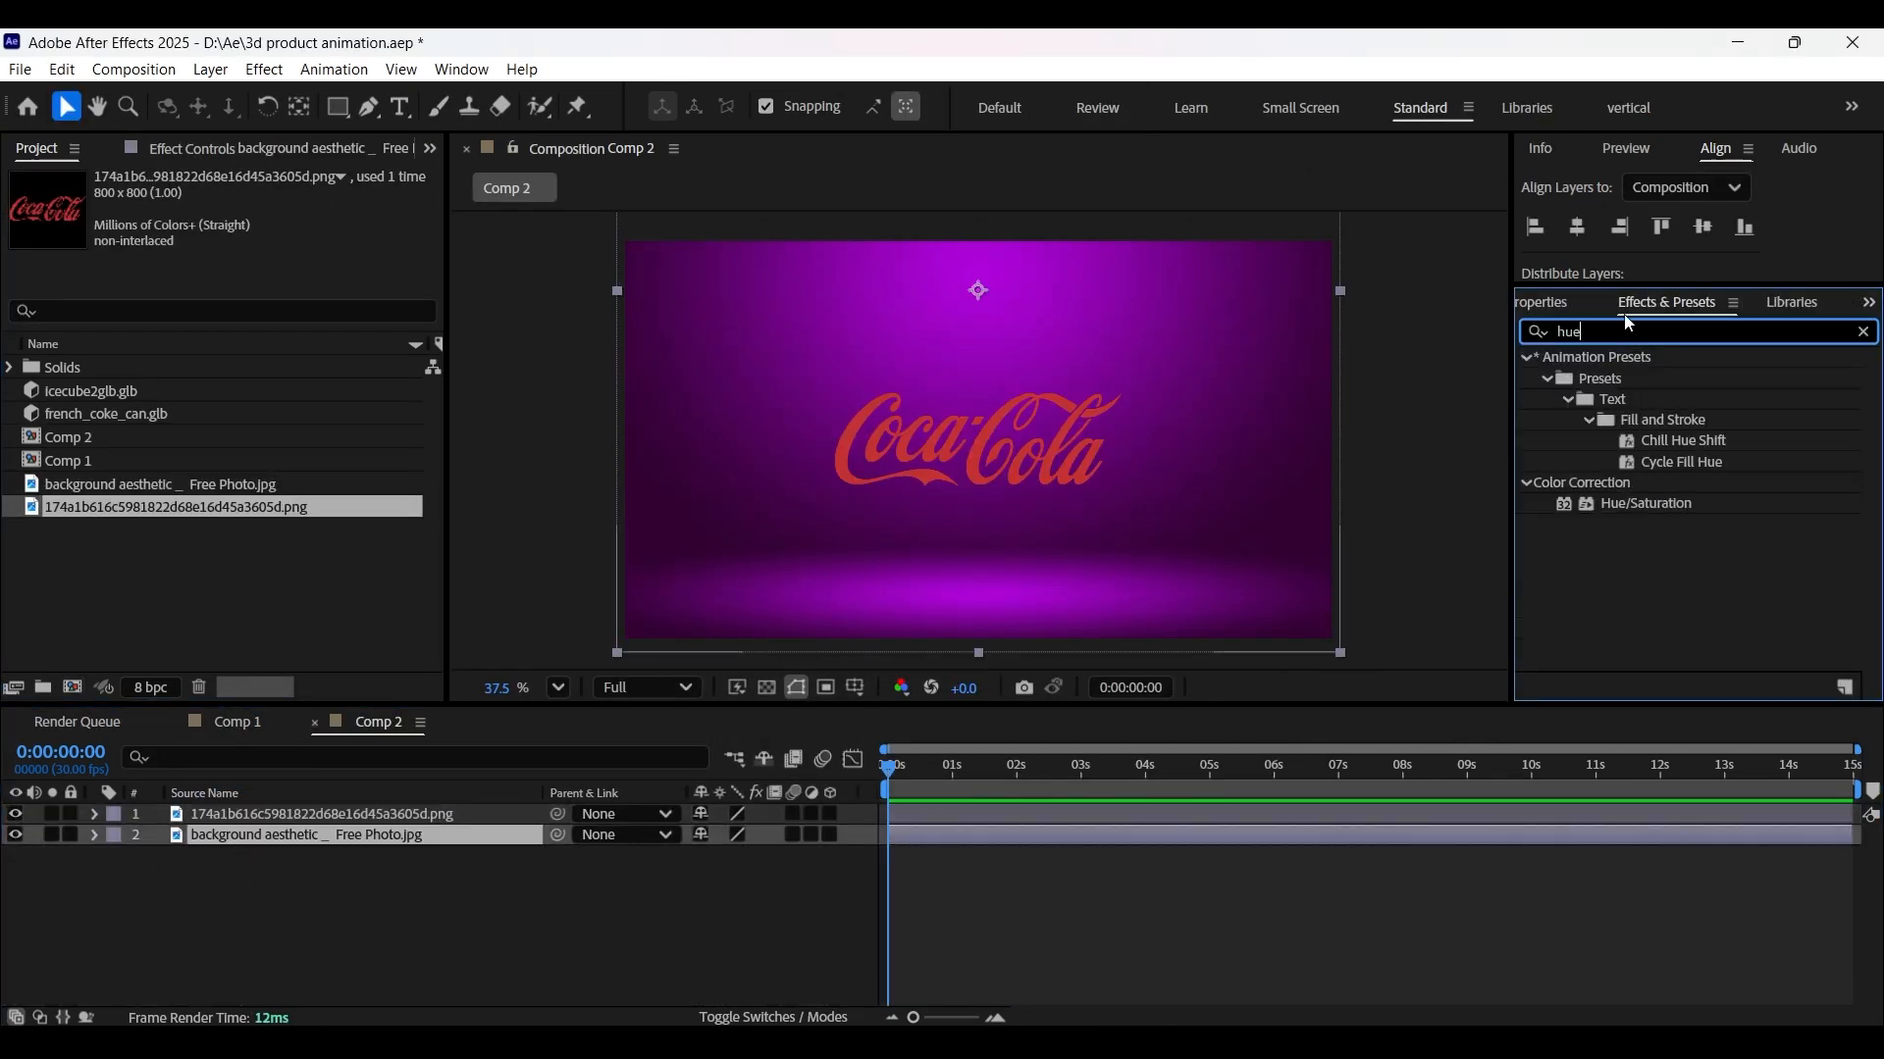
double_click(1645, 504)
drag(262, 345, 364, 336)
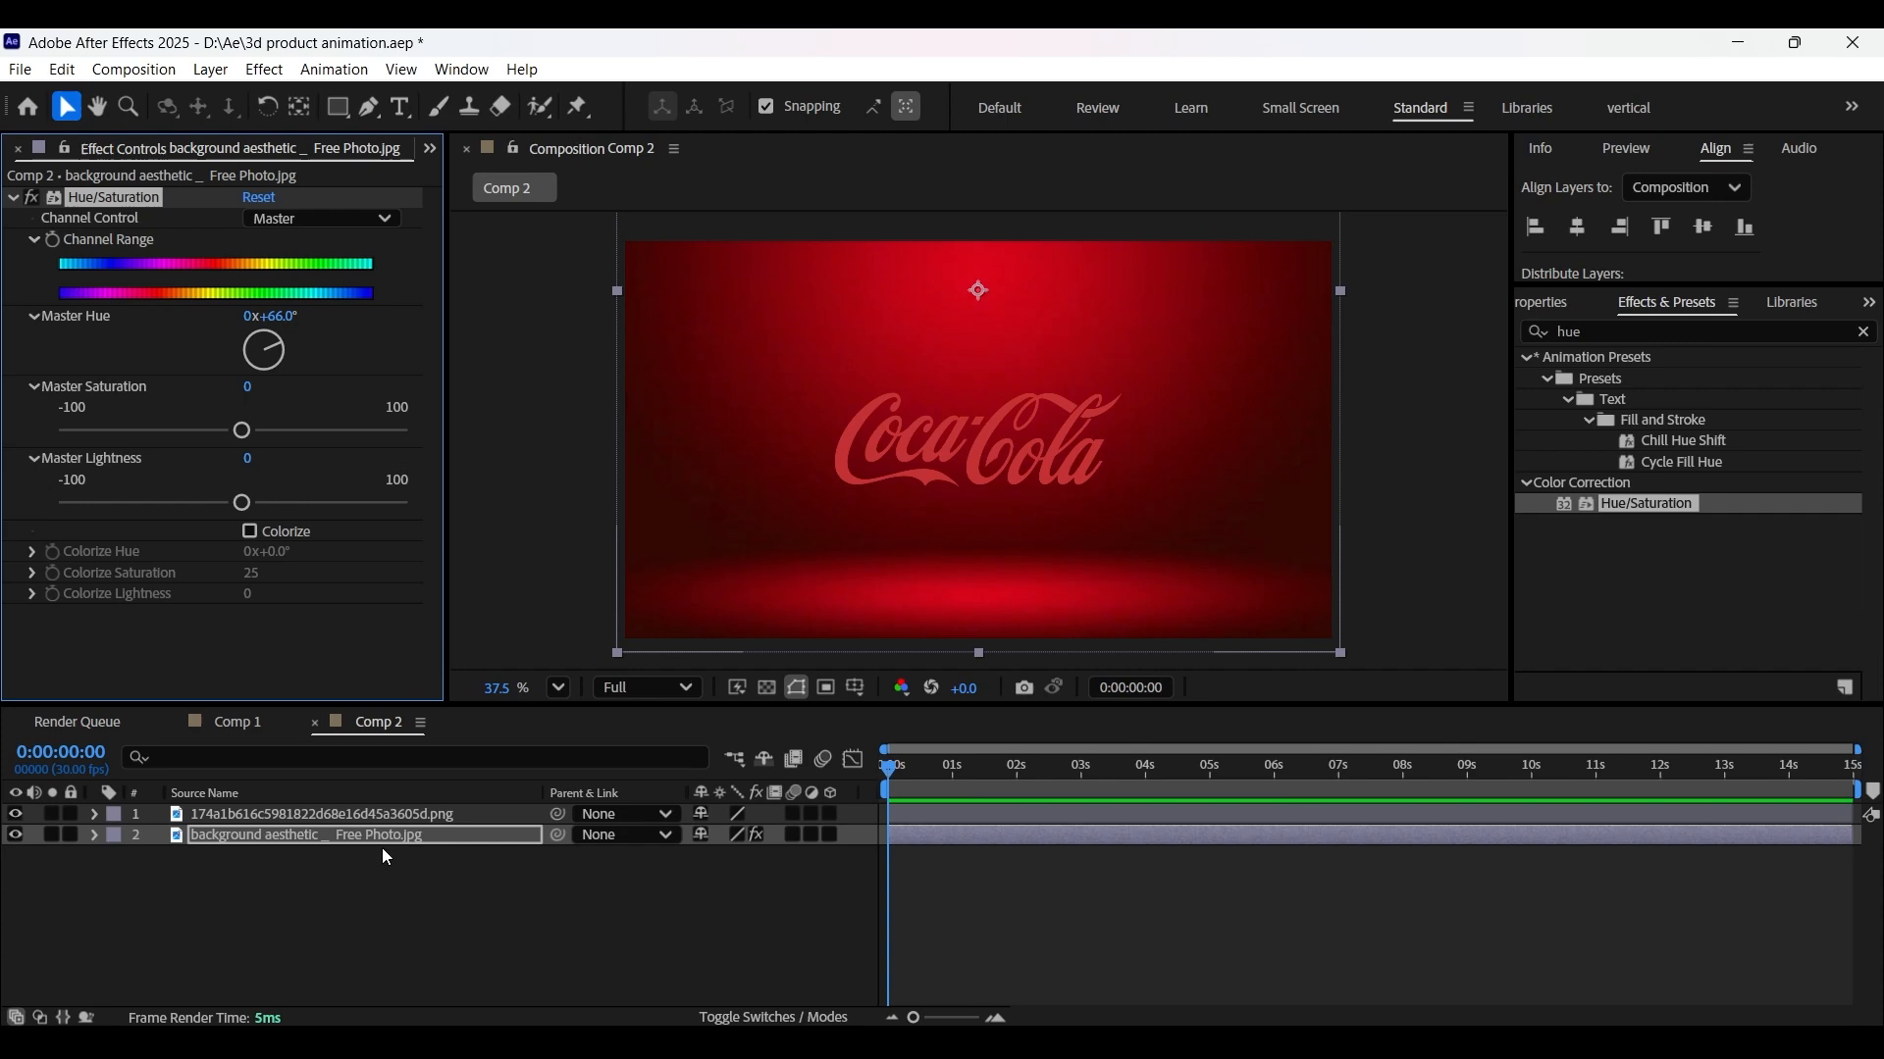
- Turn the logo white with Hue/Saturation: Saturation -100, Lightness 100
click(314, 812)
double_click(1675, 504)
click(249, 439)
drag(243, 440, 44, 437)
click(293, 924)
drag(241, 503, 475, 514)
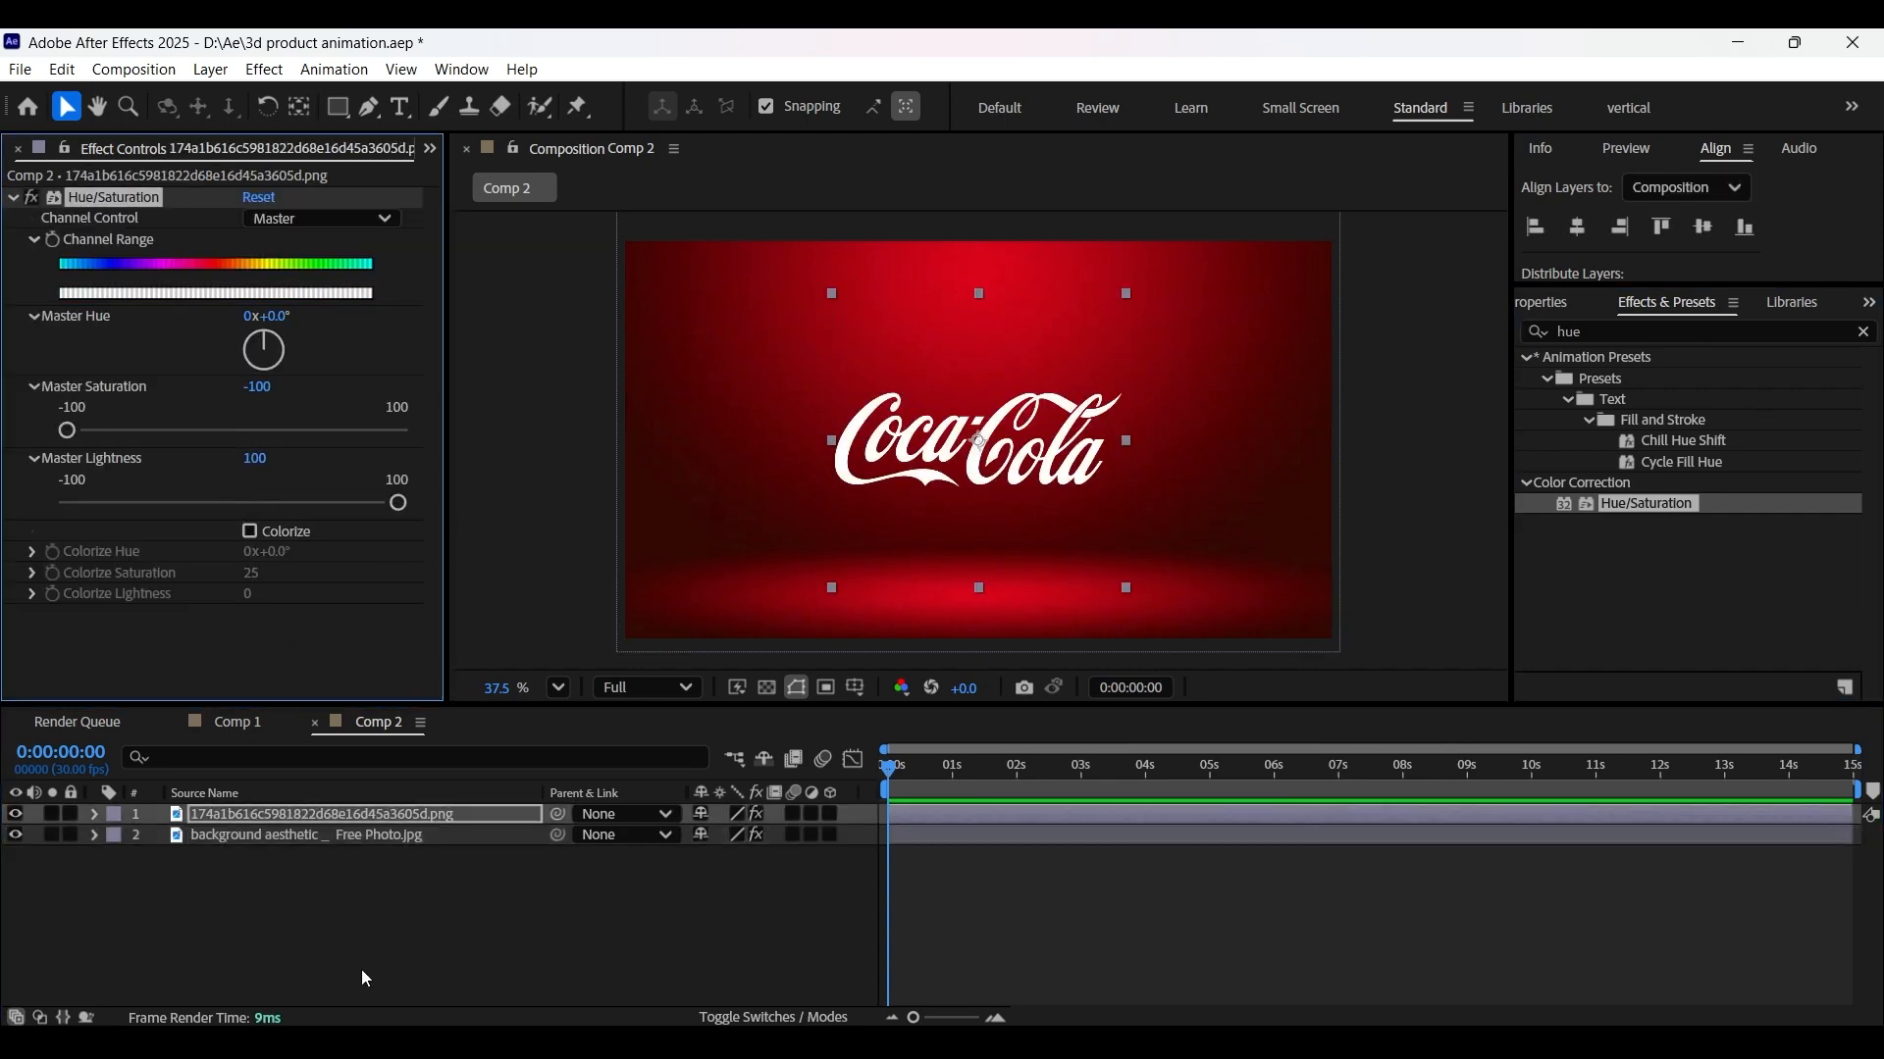
click(292, 924)
- Nest Comp 1 inside Comp 2
click(431, 150)
click(478, 178)
drag(66, 462, 227, 808)
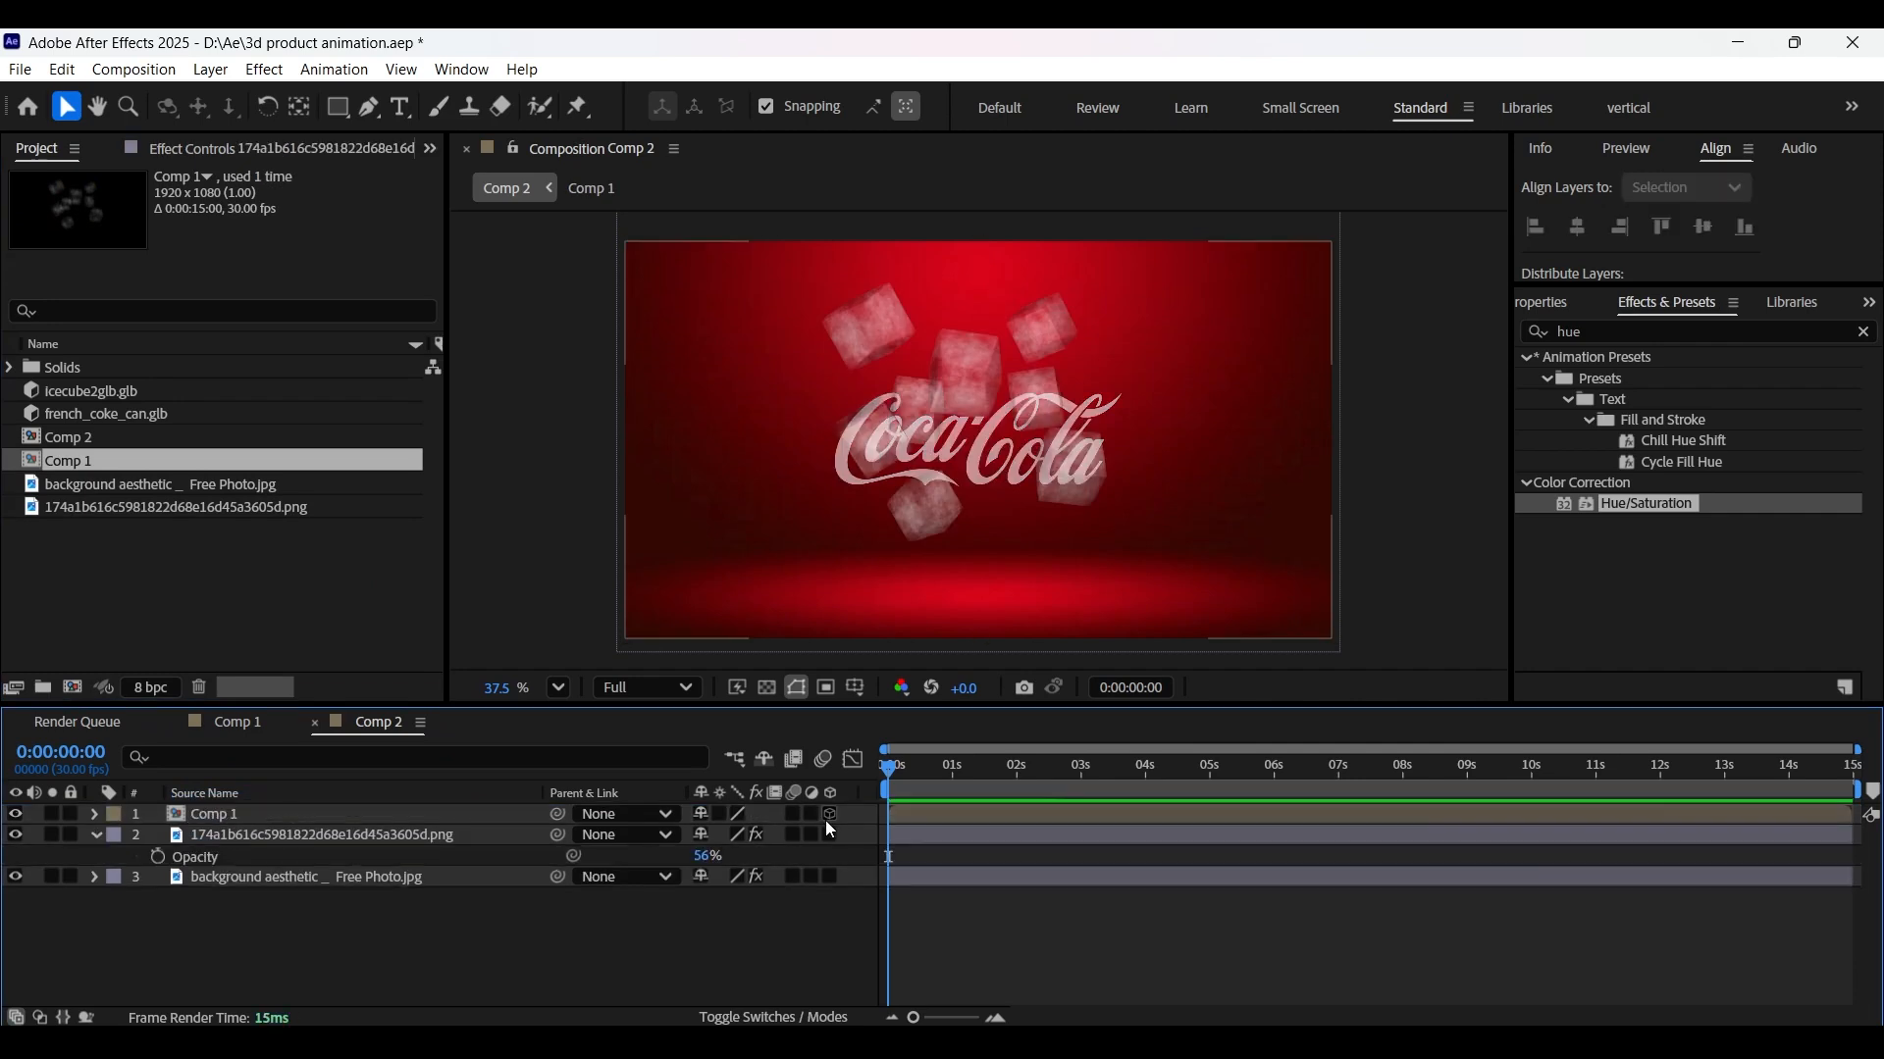
- Add an Environment Light to Comp 2
right_click(312, 970)
mouse_move(424, 668)
click(686, 749)
click(957, 284)
click(960, 446)
click(1010, 872)
- Lower Environment Light 1's intensity to 120%, checking the can at 4 seconds
click(1084, 780)
drag(1090, 798, 1154, 804)
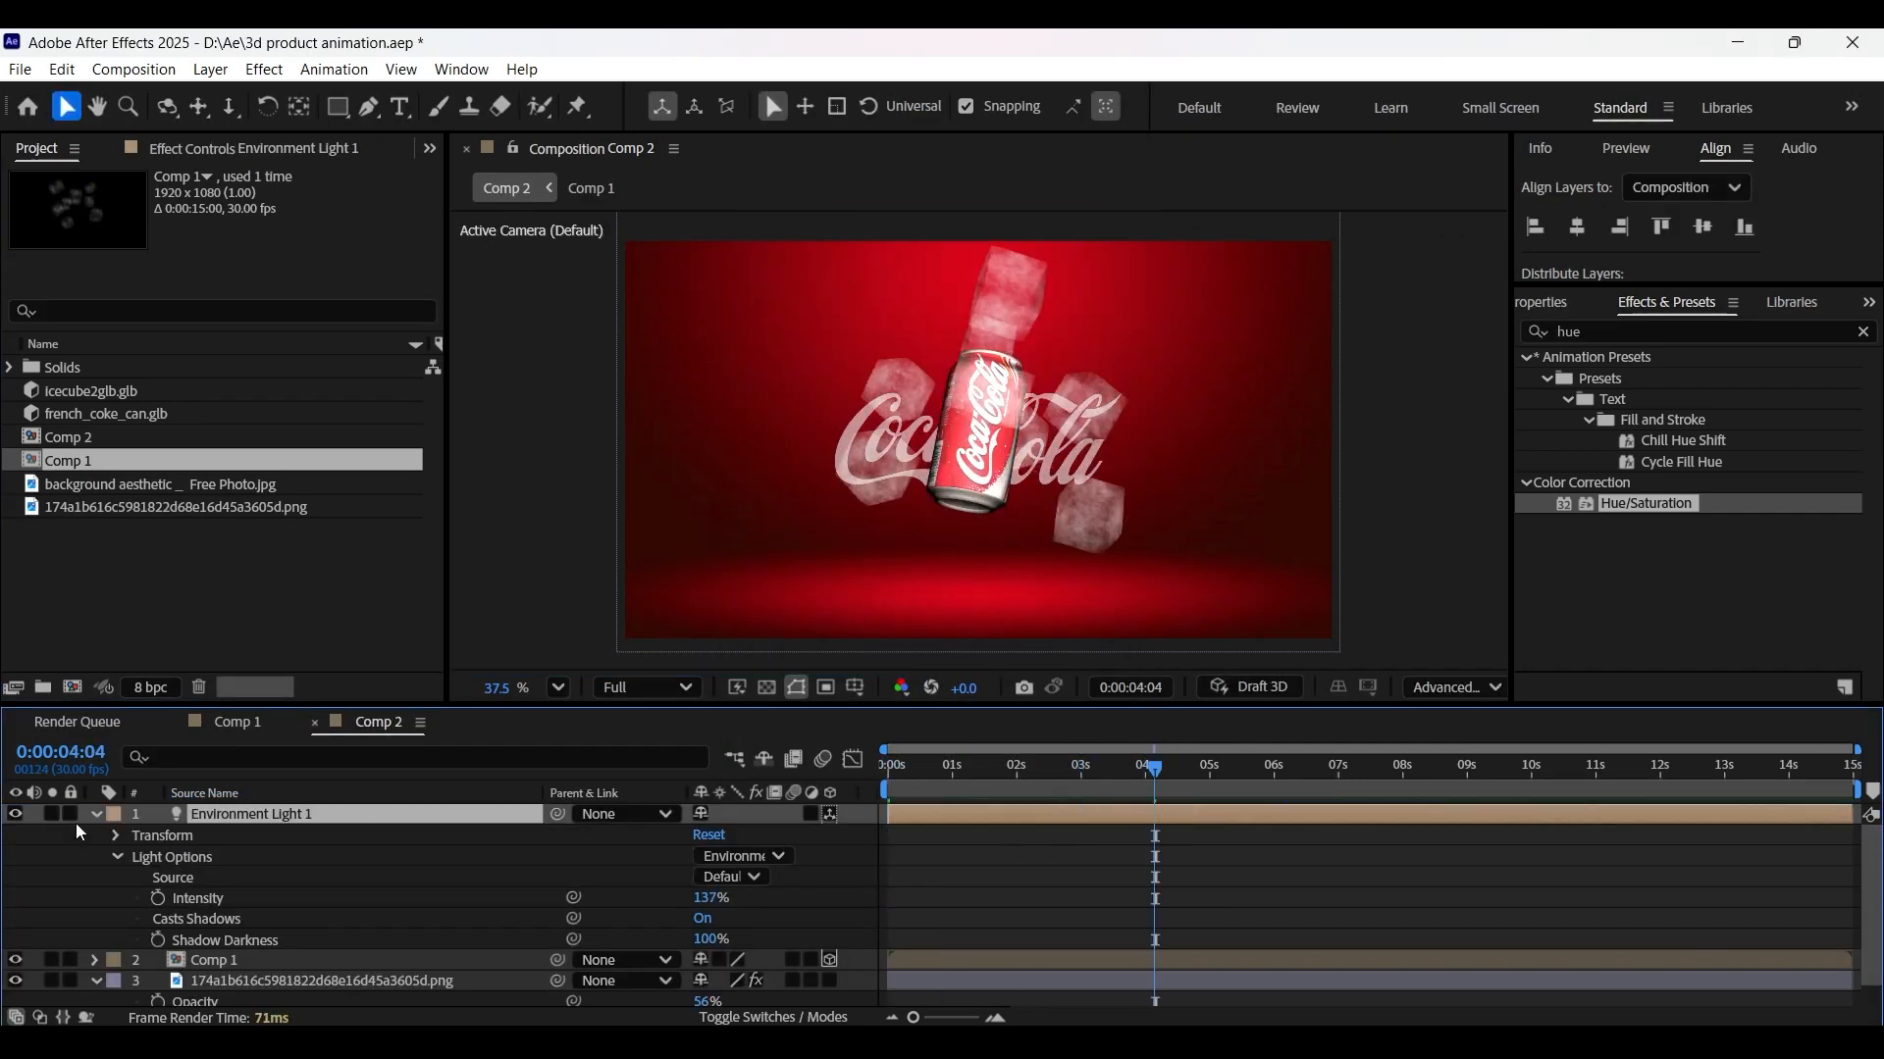
click(14, 815)
click(15, 816)
drag(710, 898, 710, 925)
click(96, 815)
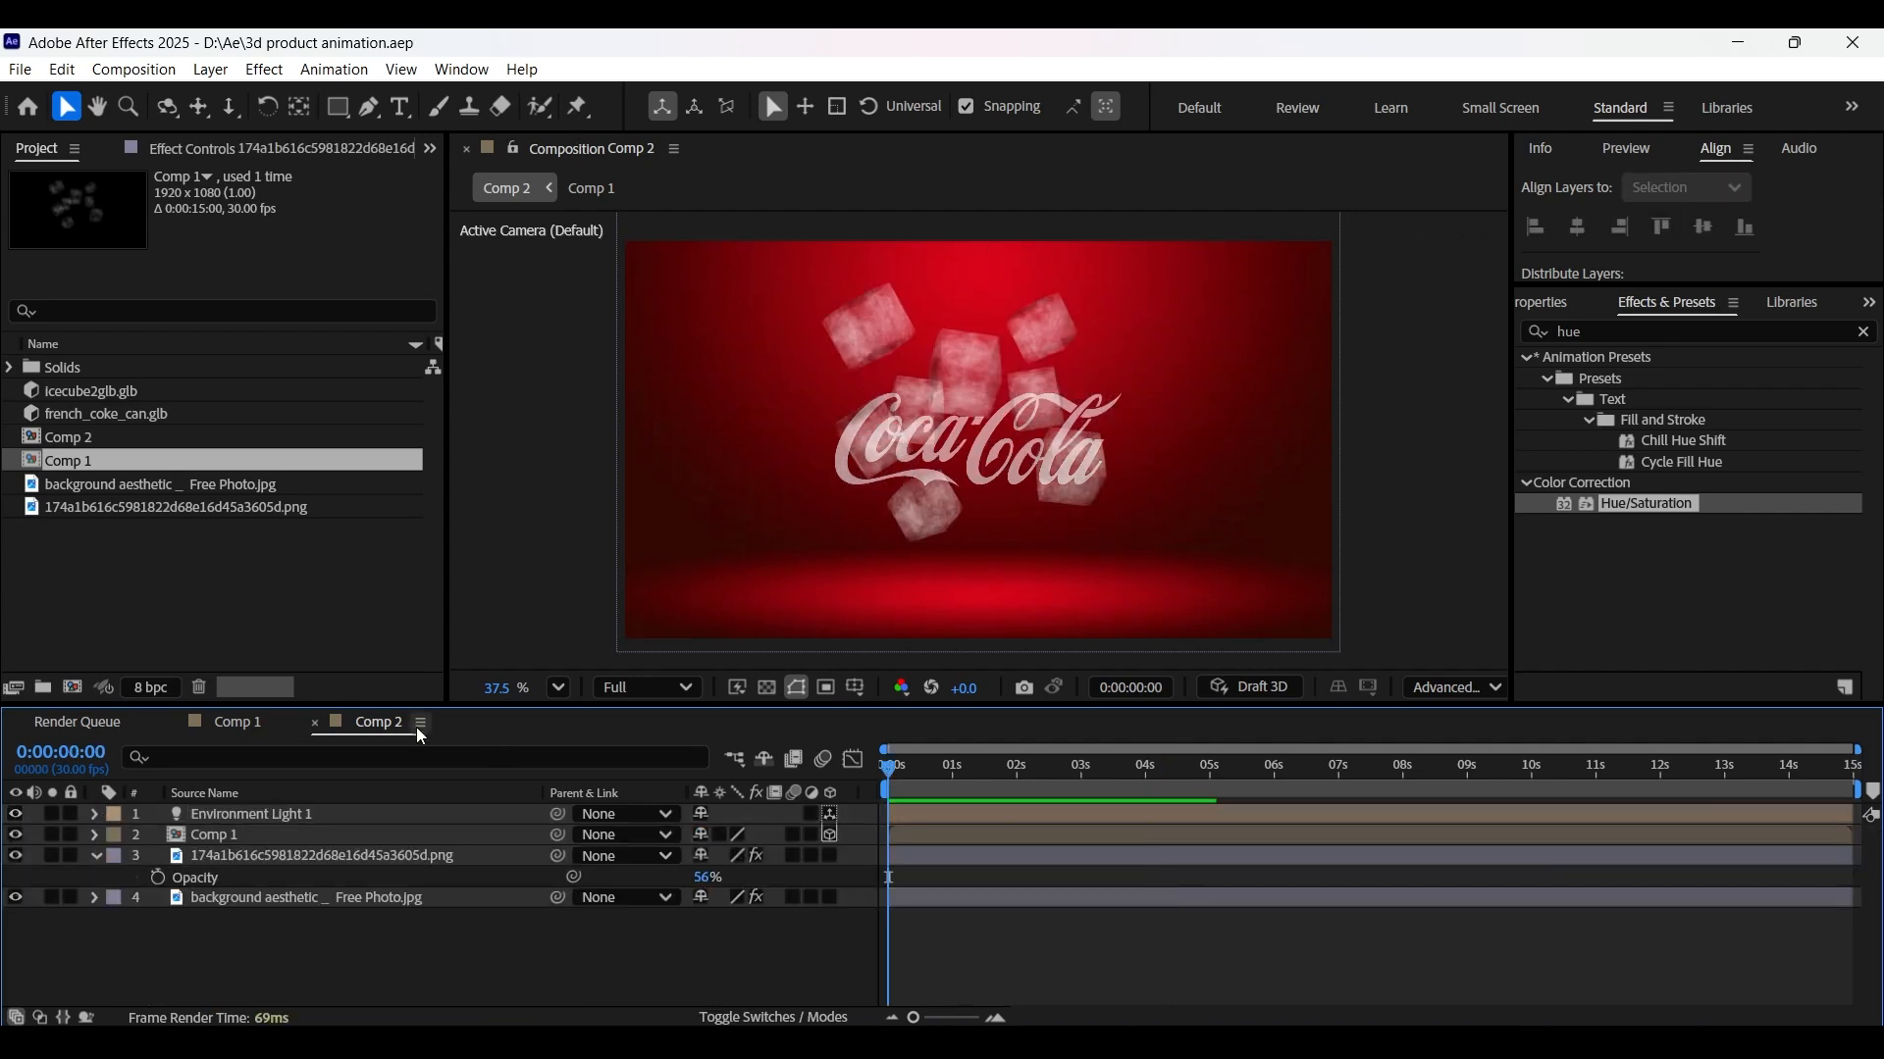
- In Comp 1, select the ice cube layers and give them a green label
click(233, 722)
scroll(239, 845, down, 1)
click(239, 837)
scroll(255, 903, down, 3)
shift+click(267, 974)
click(112, 871)
click(169, 651)
scroll(169, 863, up, 3)
click(96, 853)
- Stagger the ice cube layers' start times, then preview the final Comp 2 composite
drag(911, 977, 920, 955)
drag(910, 935, 926, 914)
drag(913, 894, 936, 894)
drag(921, 873, 954, 851)
key(space)
drag(922, 934, 952, 912)
drag(940, 892, 966, 891)
drag(936, 871, 981, 860)
key(space)
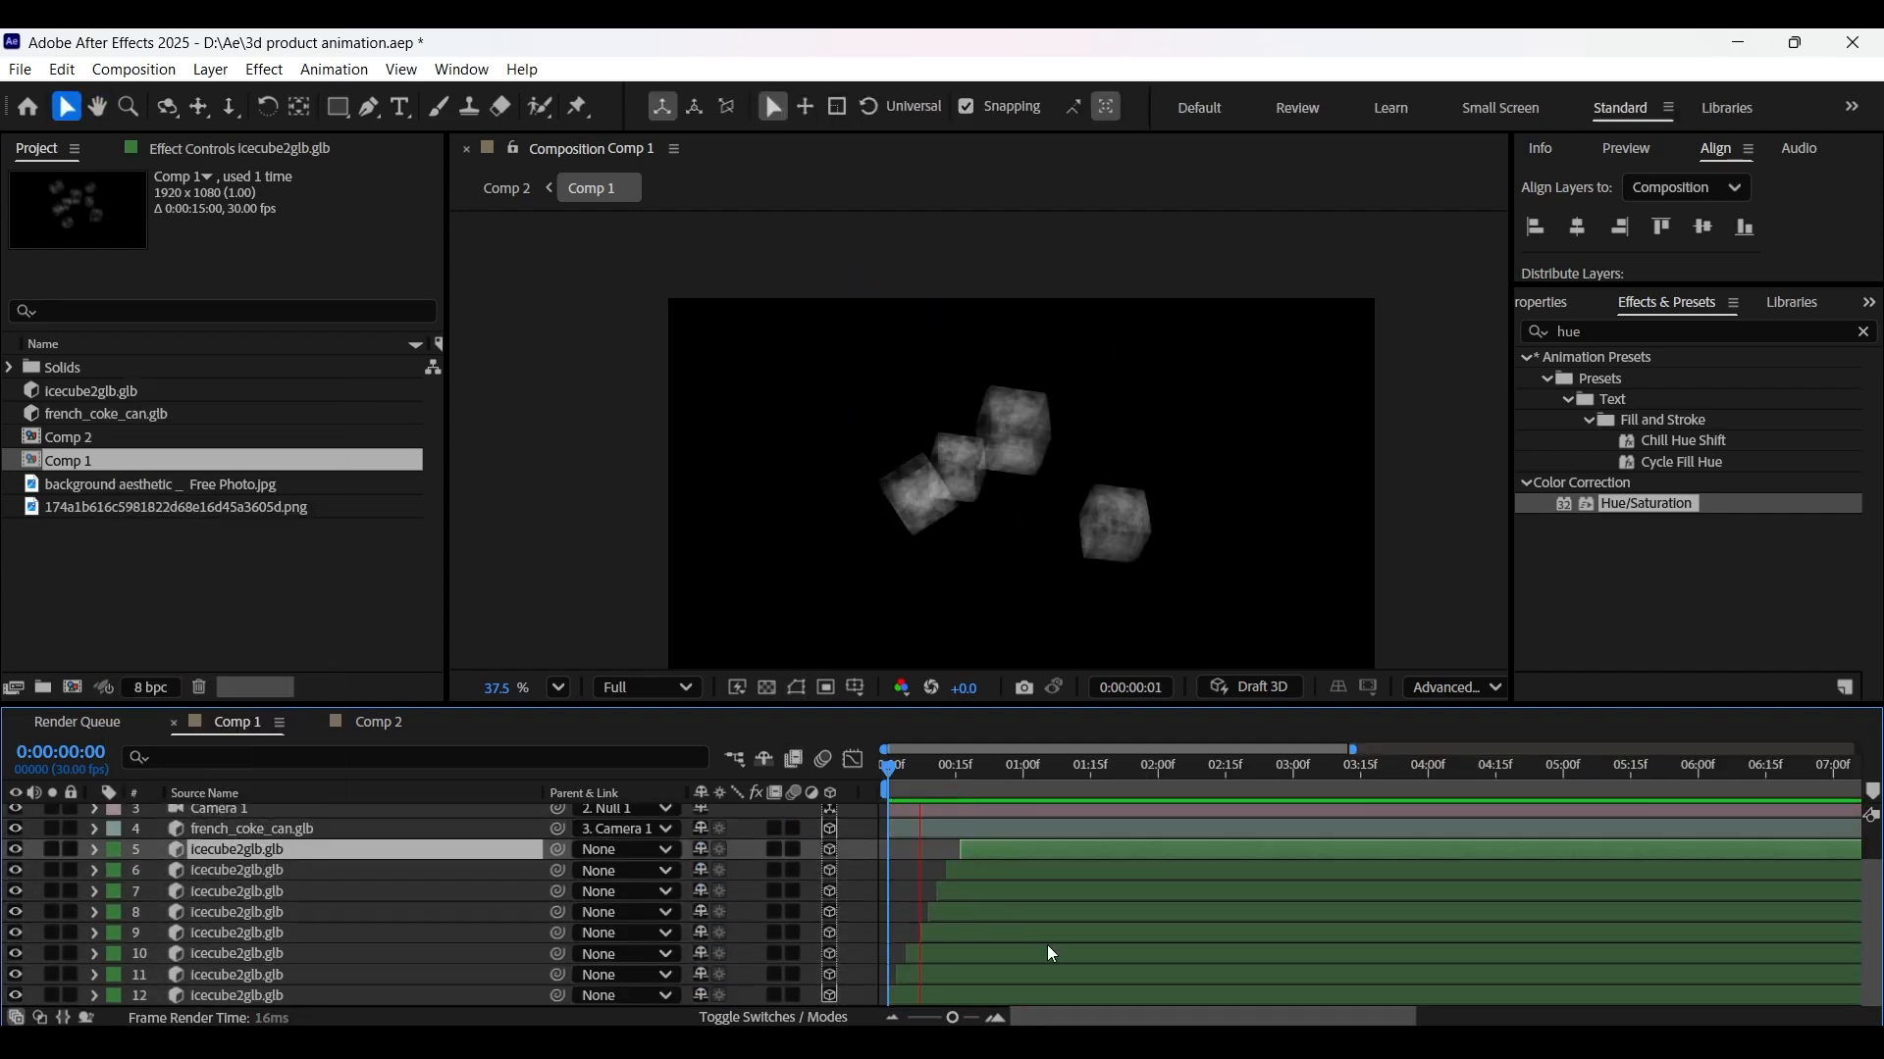
drag(920, 770, 877, 774)
click(373, 722)
key(space)
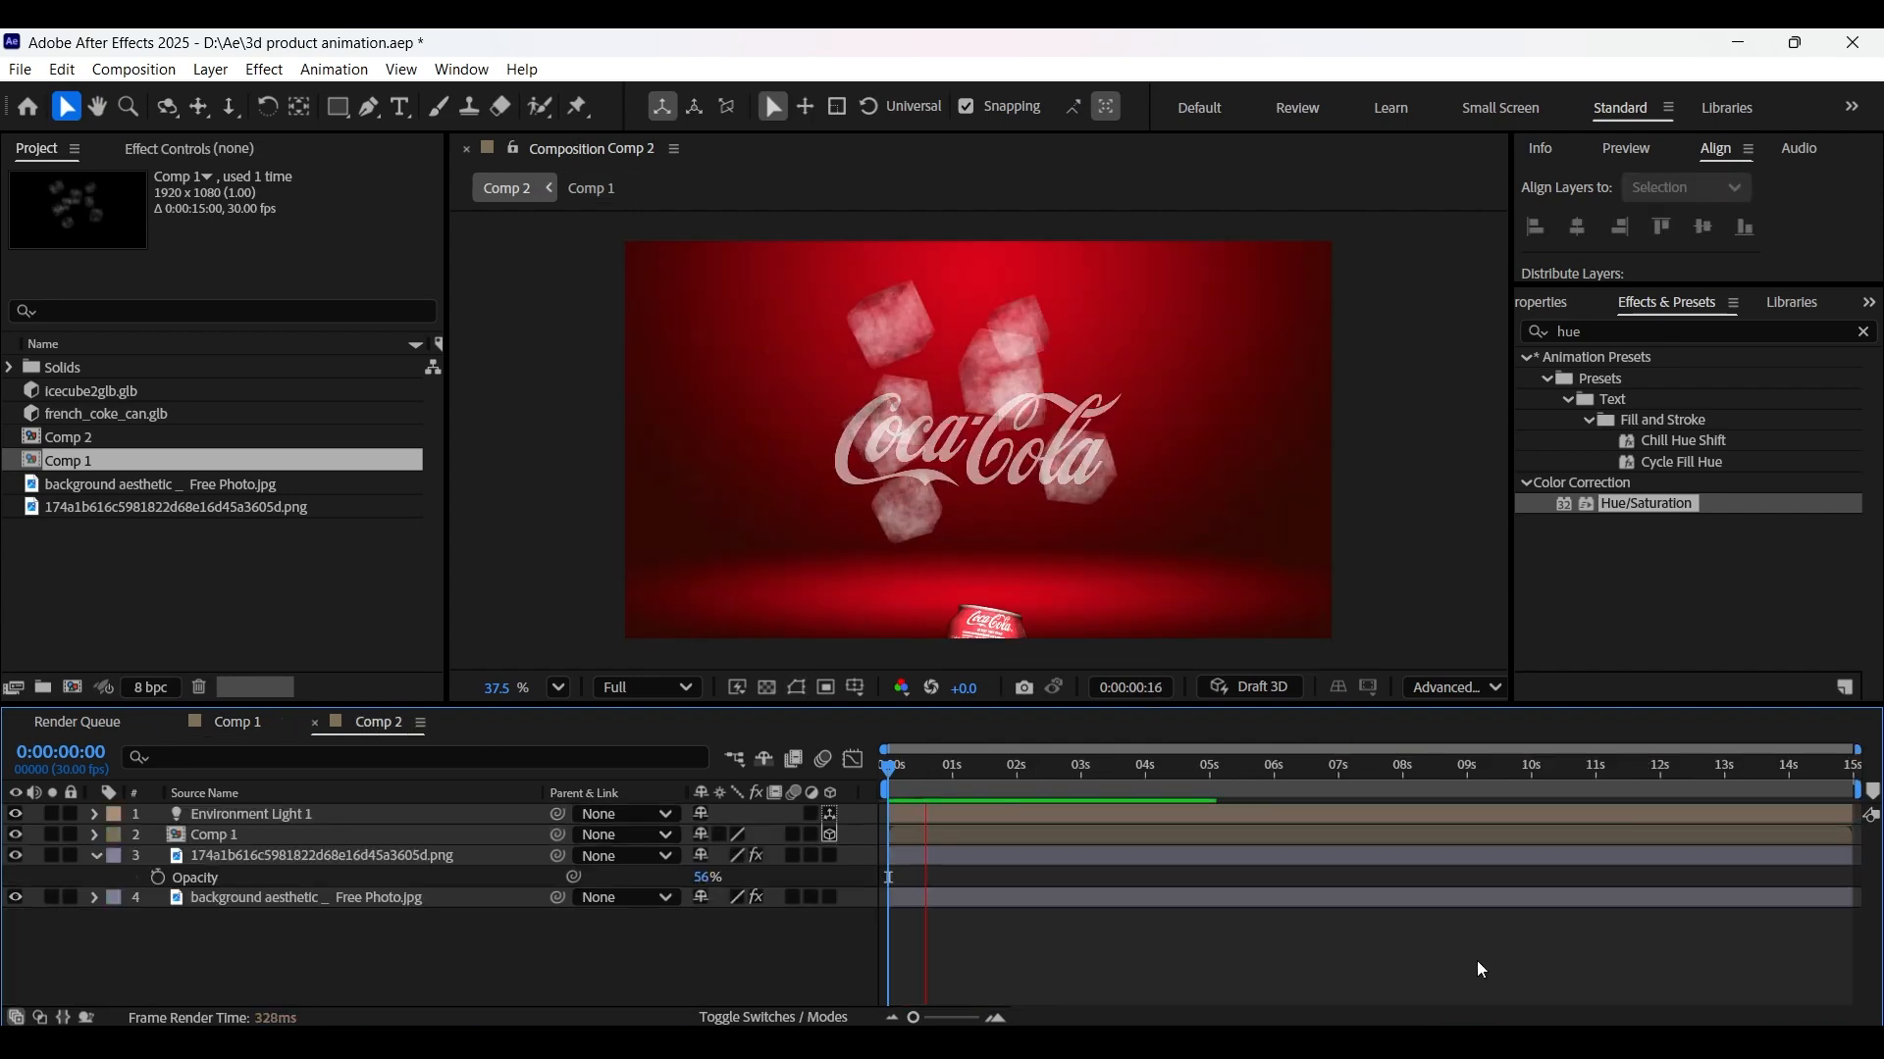